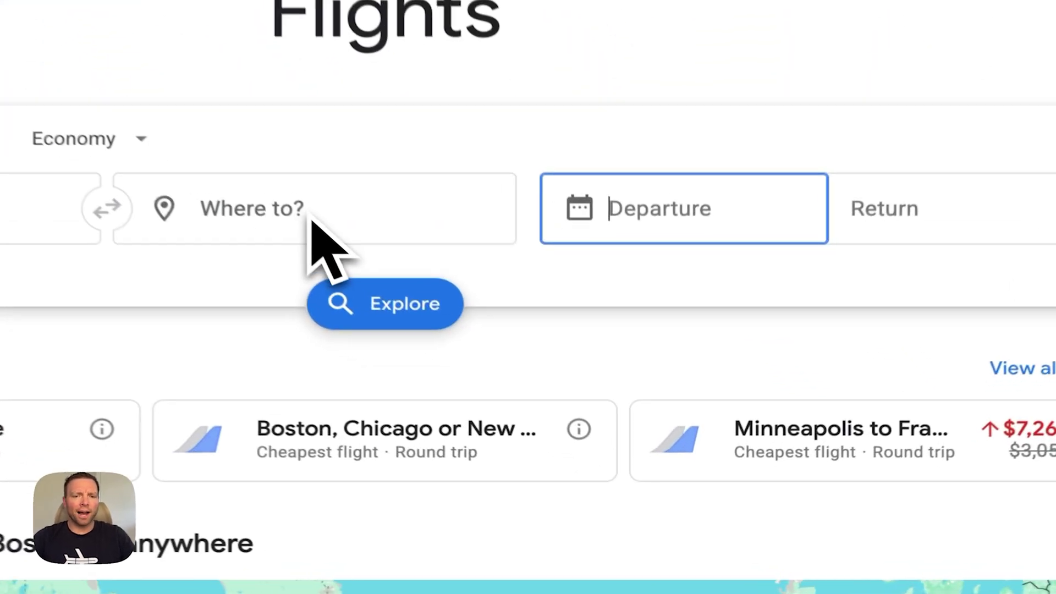
Set the flight destination to Chicago, Illinois, as a whole city.
left_click(498, 396)
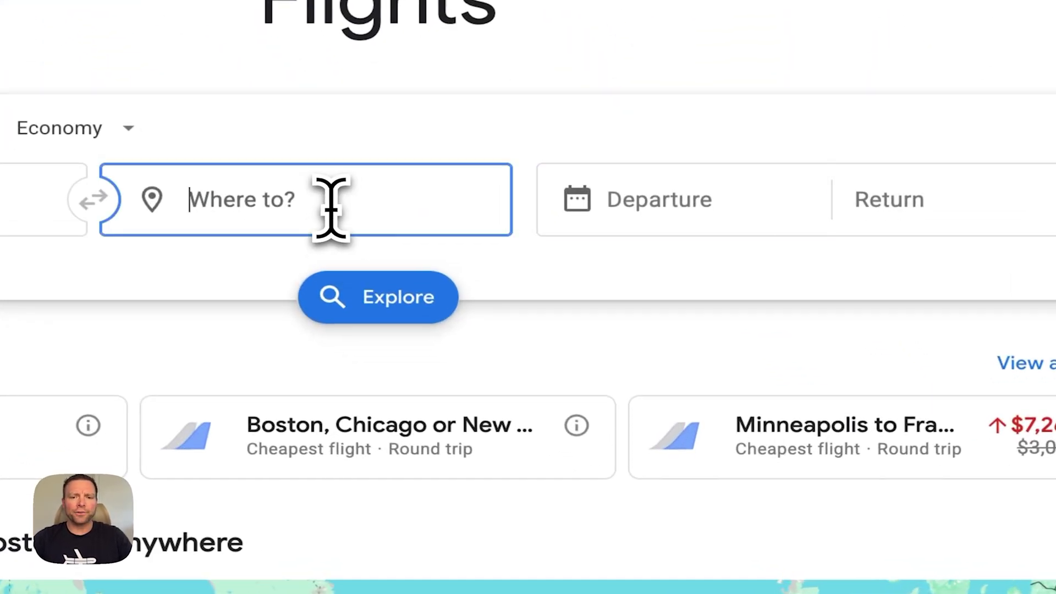
type("china")
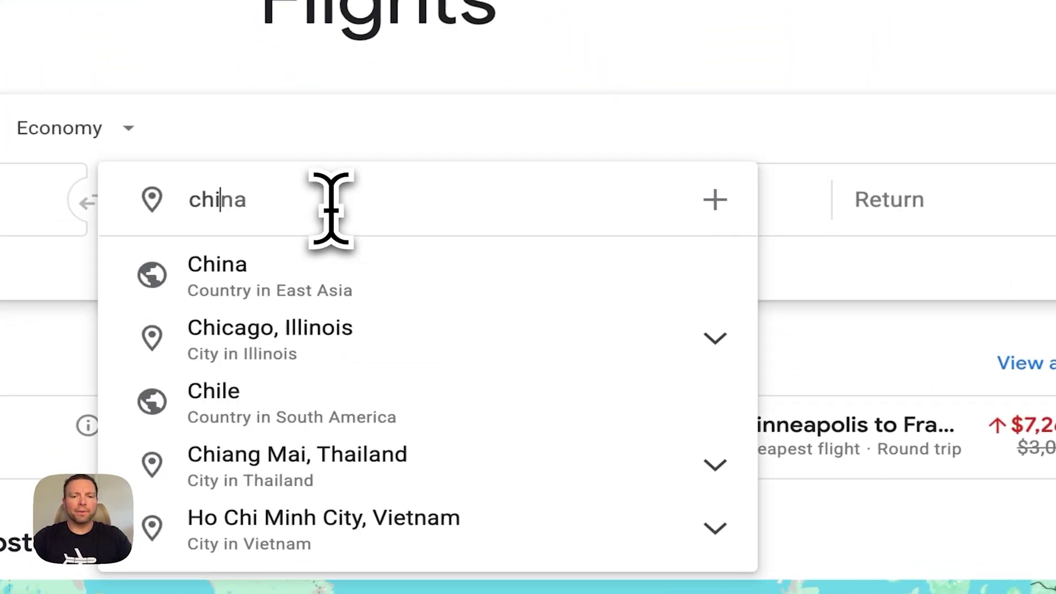
left_click(715, 337)
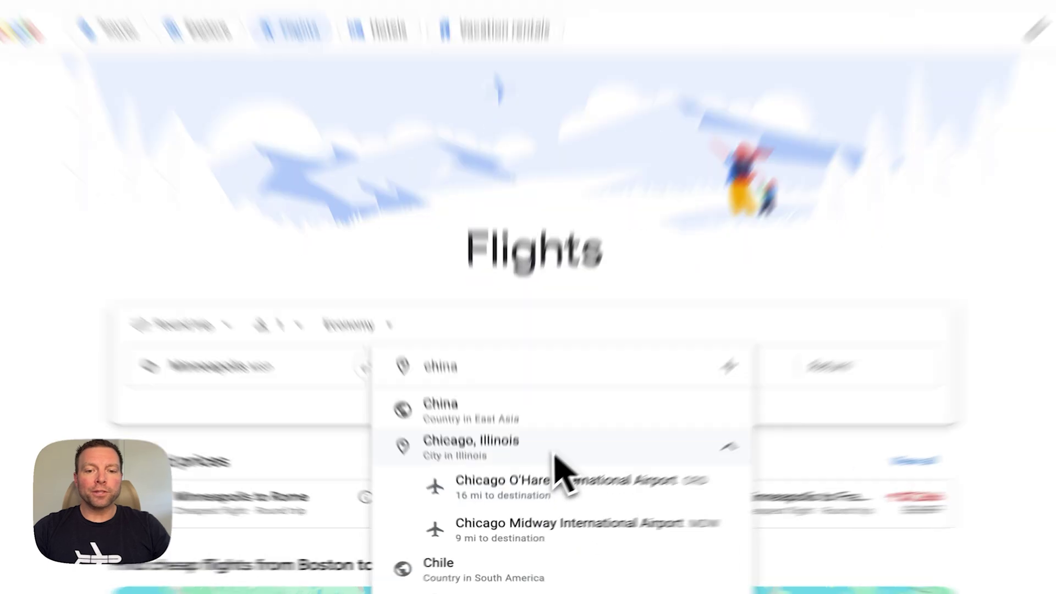
left_click(542, 462)
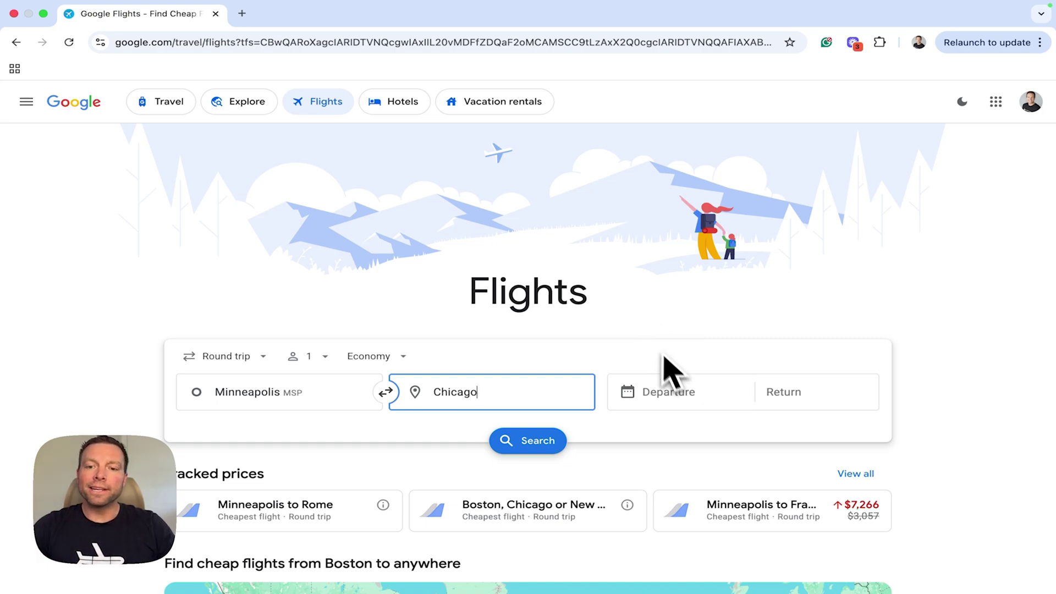
Set the travel dates to June 14 through June 21 and search for flights.
left_click(670, 391)
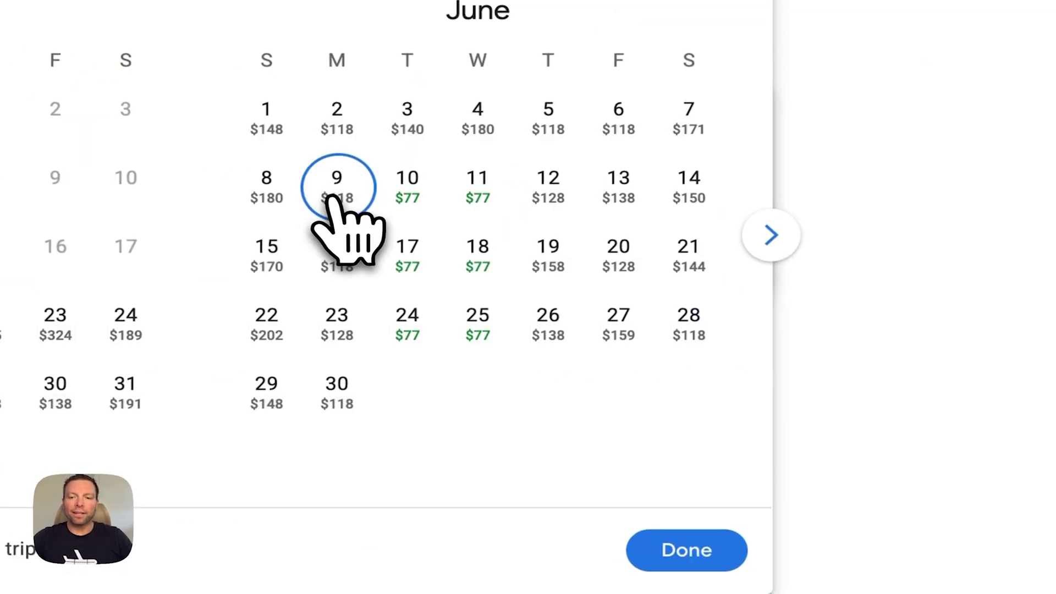
left_click(685, 189)
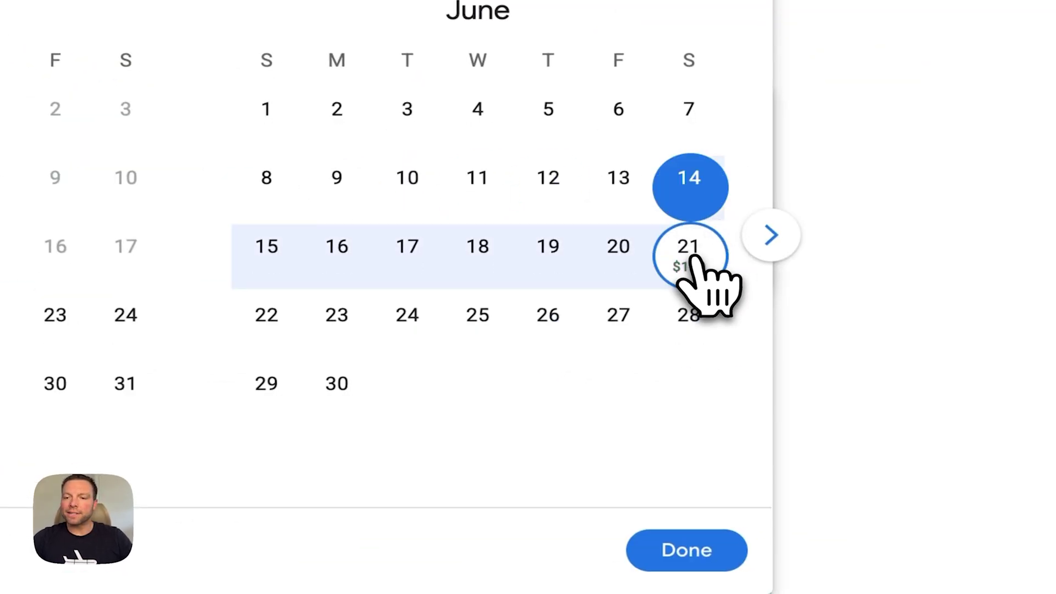
left_click(699, 555)
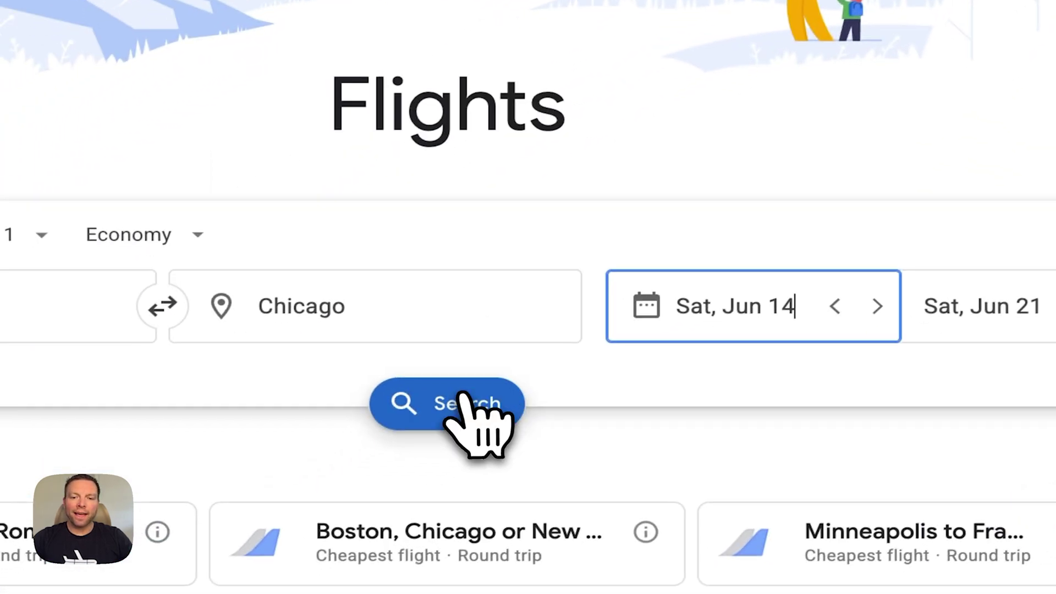
left_click(83, 361)
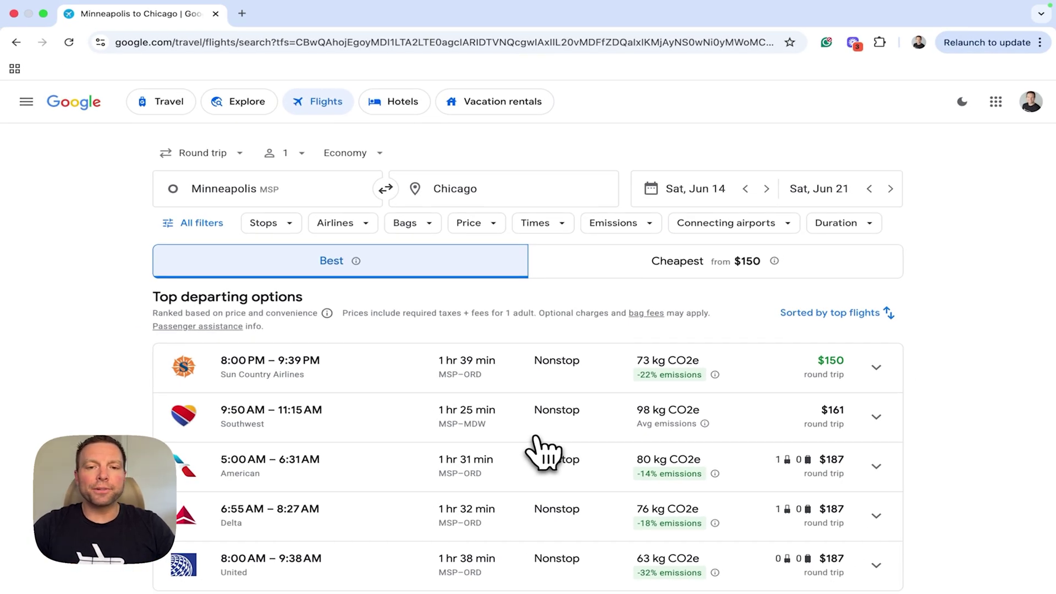
Open the departure date calendar and look through the fares month by month up to April 2026.
left_click(679, 175)
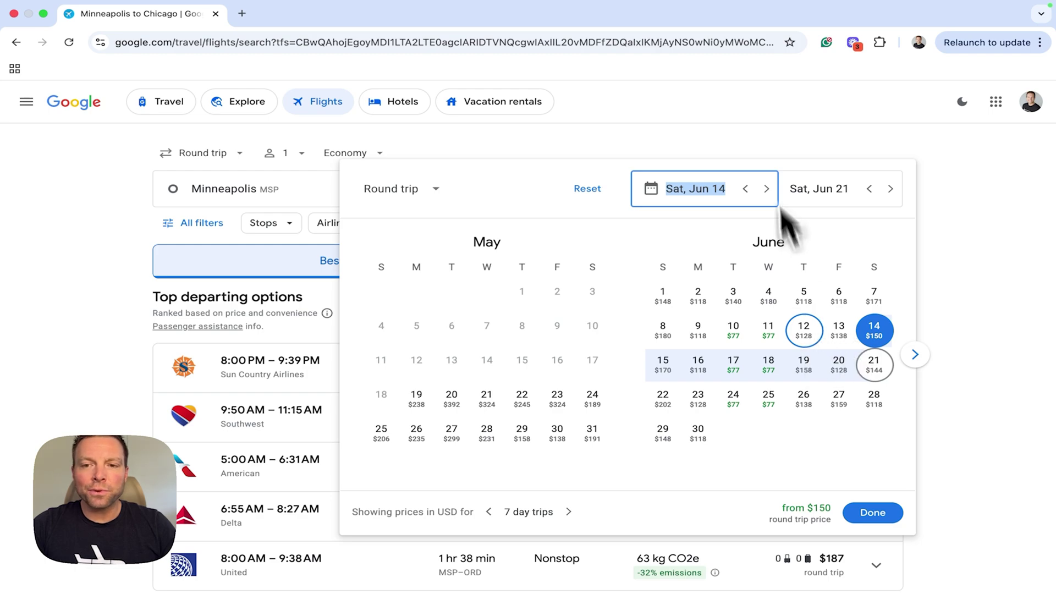
left_click(771, 143)
left_click(708, 189)
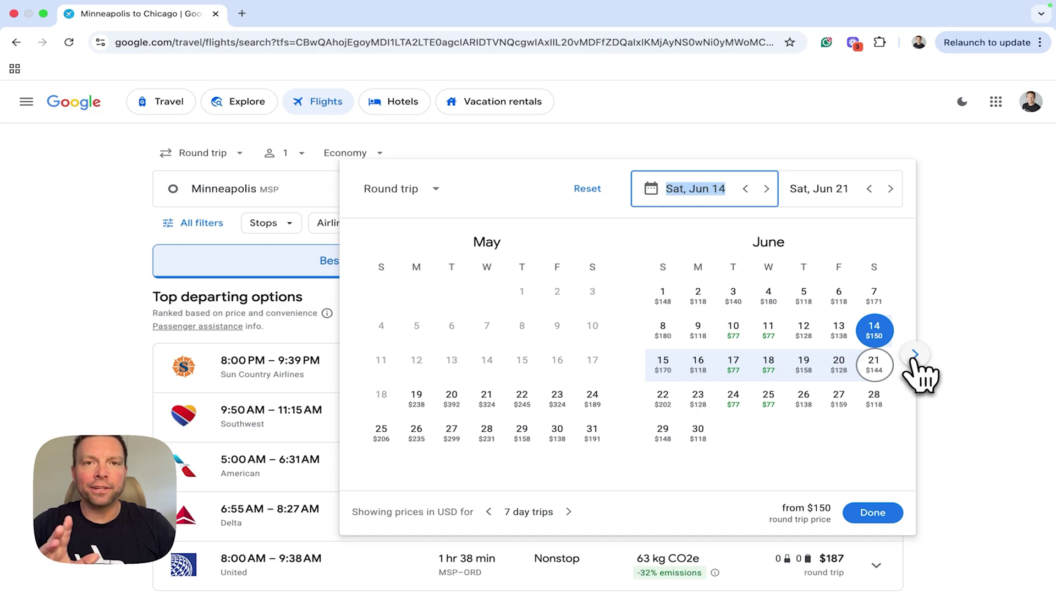
left_click(914, 354)
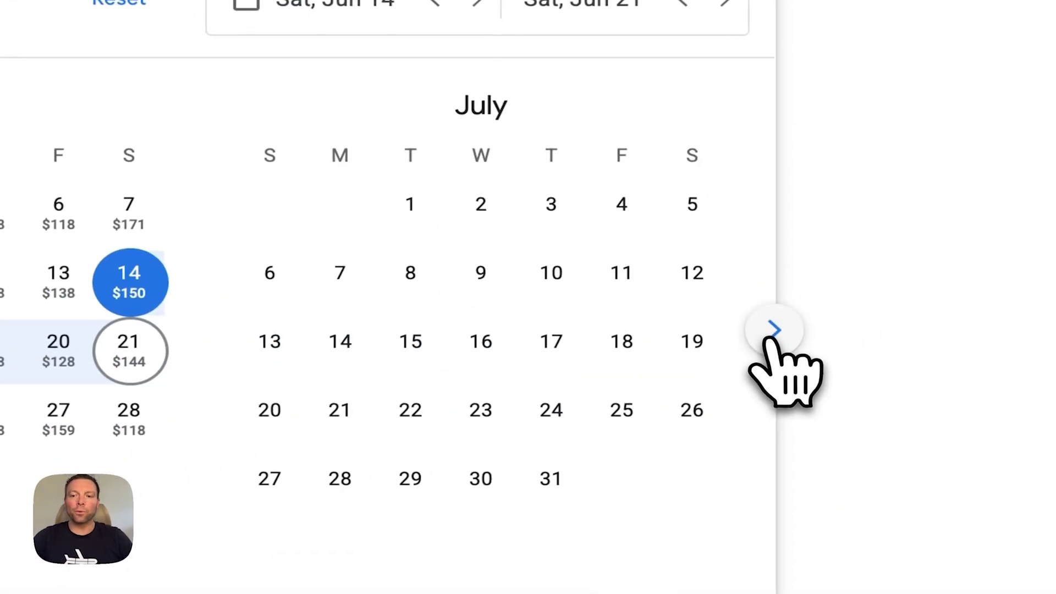
left_click(772, 331)
left_click(773, 332)
left_click(772, 331)
left_click(773, 331)
left_click(773, 331)
left_click(772, 331)
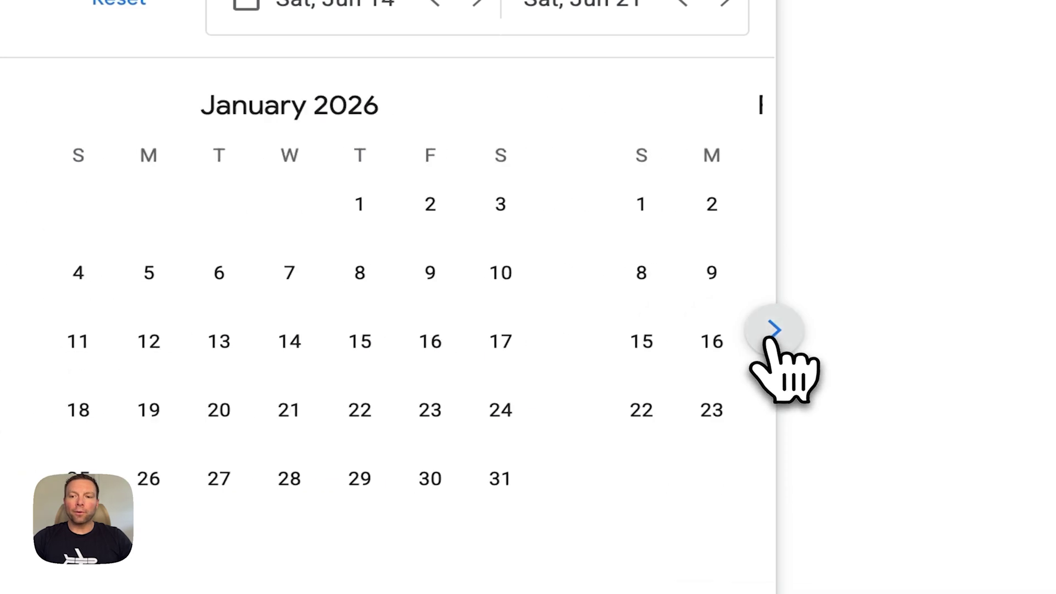
left_click(773, 331)
left_click(773, 331)
left_click(773, 331)
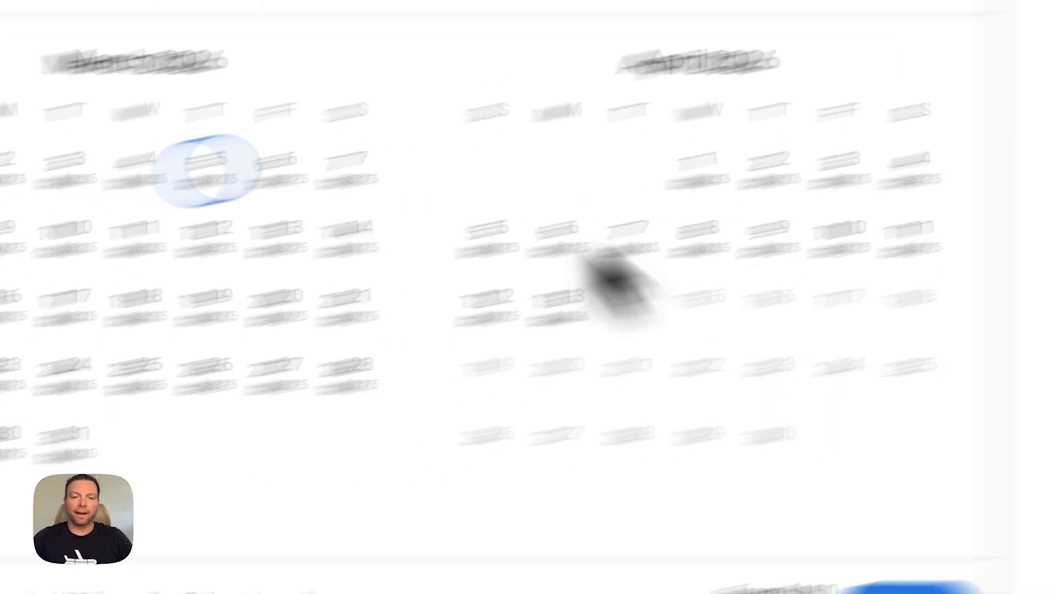
Page the fare calendar back from spring 2026 to earlier months.
left_click(271, 204)
left_click(271, 205)
left_click(271, 204)
left_click(272, 205)
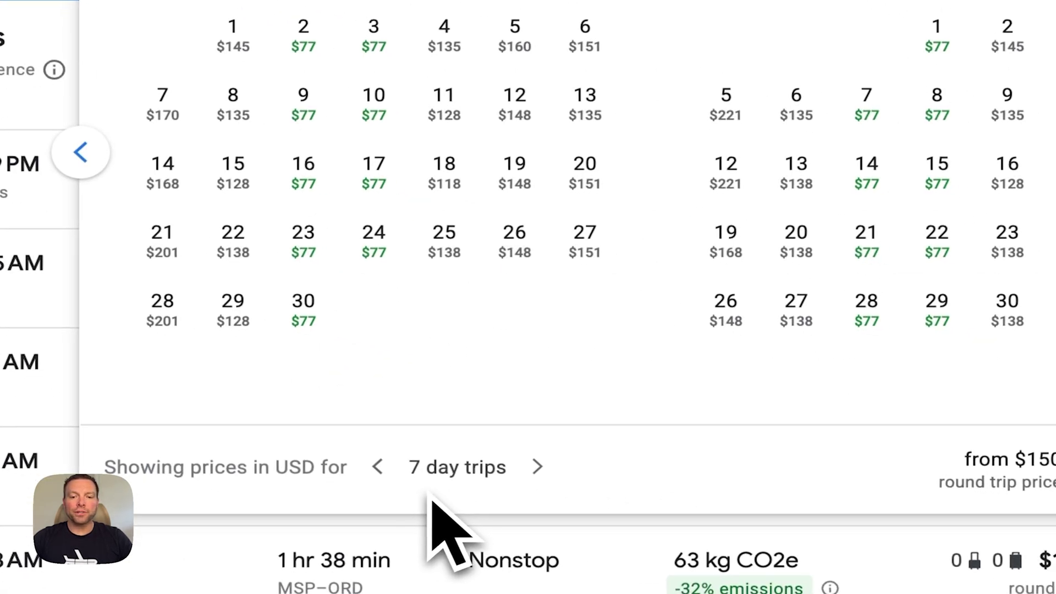
Shorten the trip length used for the calendar fares to 2 days.
left_click(378, 467)
left_click(378, 468)
left_click(378, 468)
left_click(378, 467)
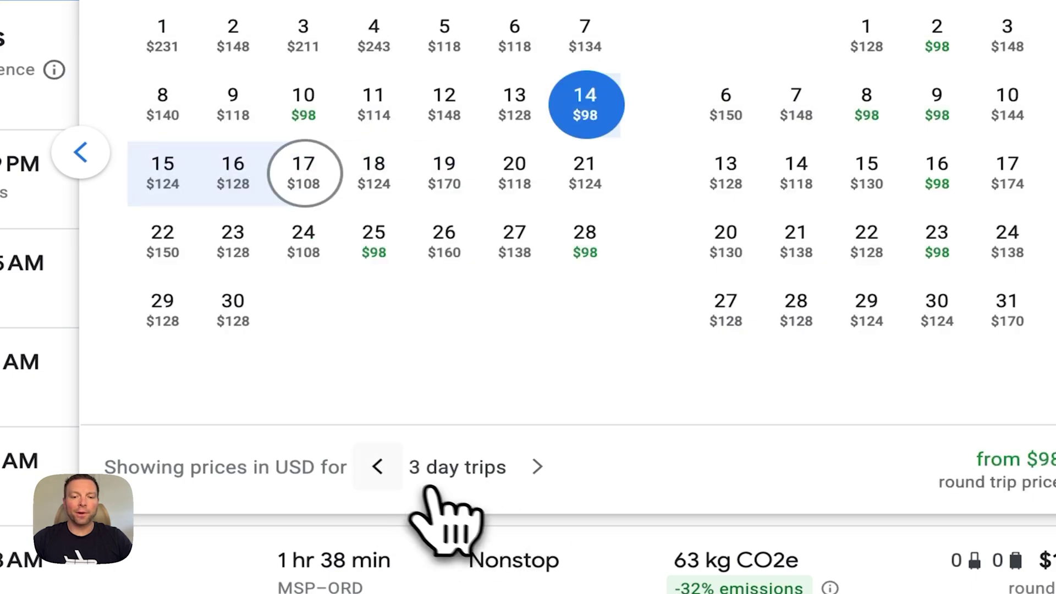
left_click(377, 468)
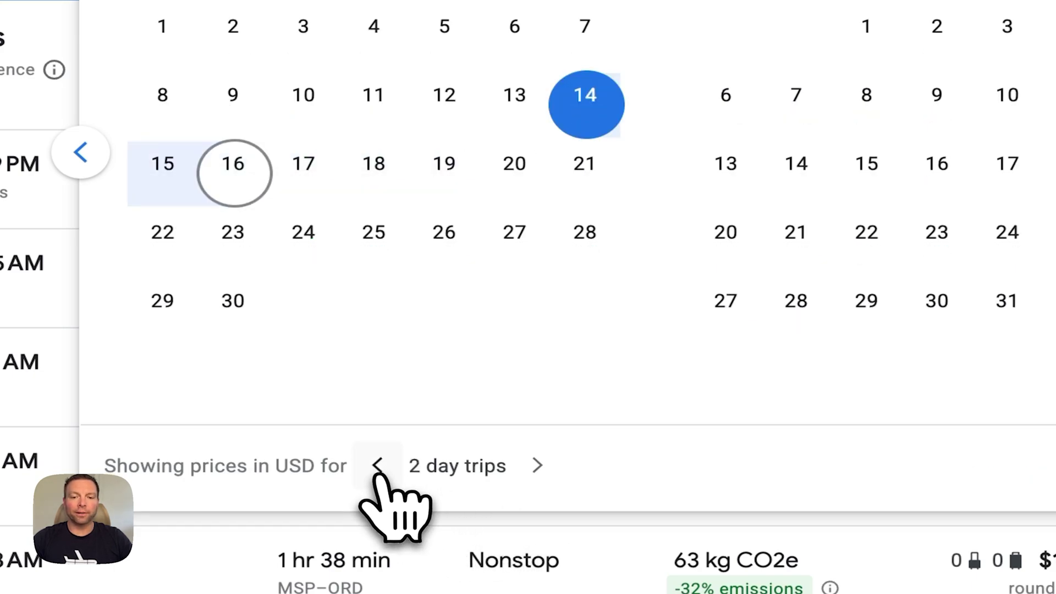
Lengthen the calendar's trip length to 7 days again and close the calendar.
left_click(539, 467)
left_click(539, 467)
left_click(538, 467)
left_click(538, 468)
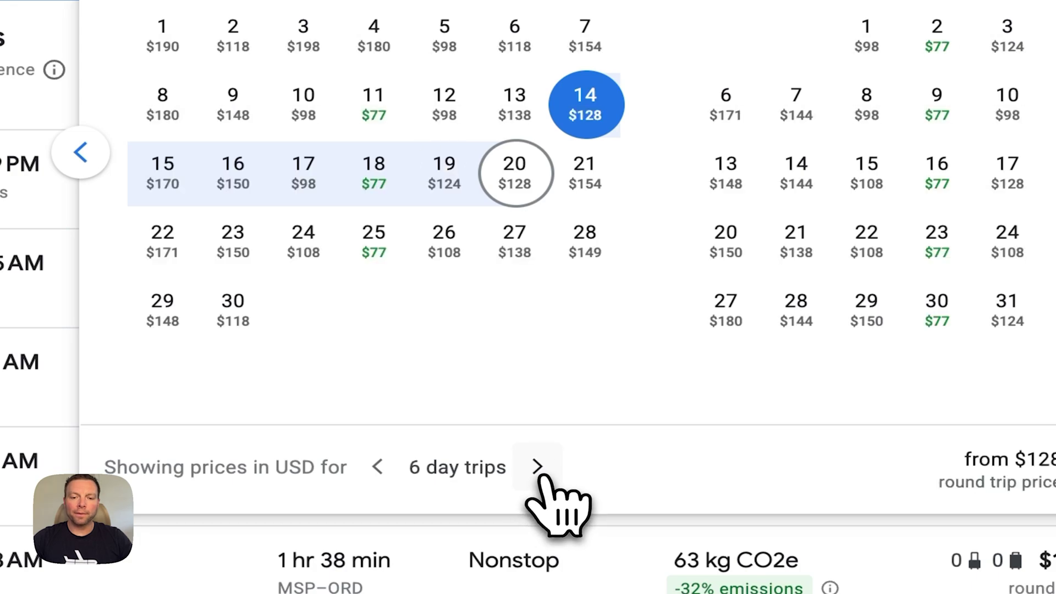
left_click(538, 467)
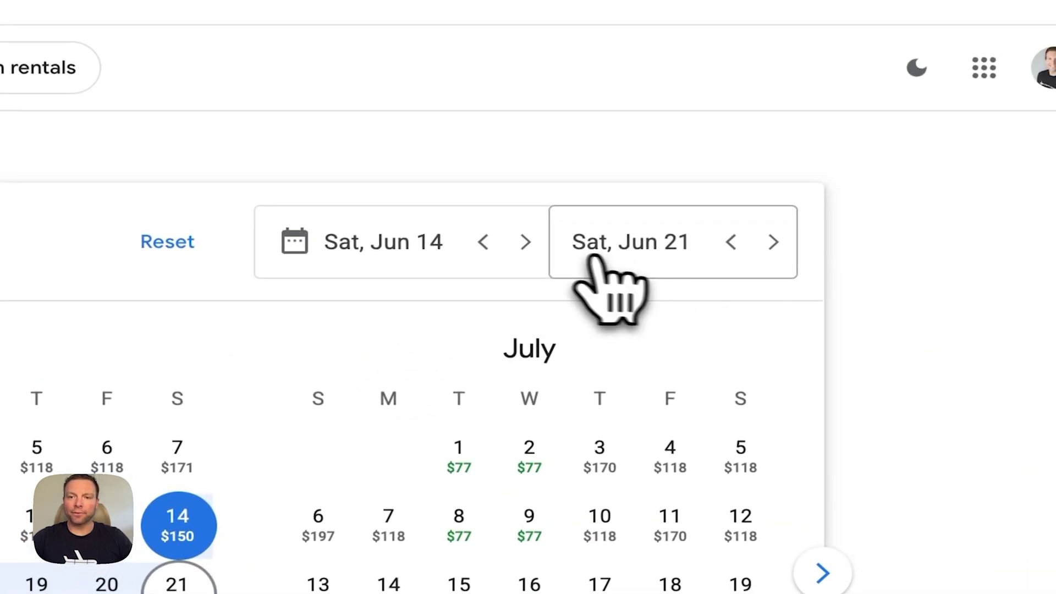
left_click(429, 162)
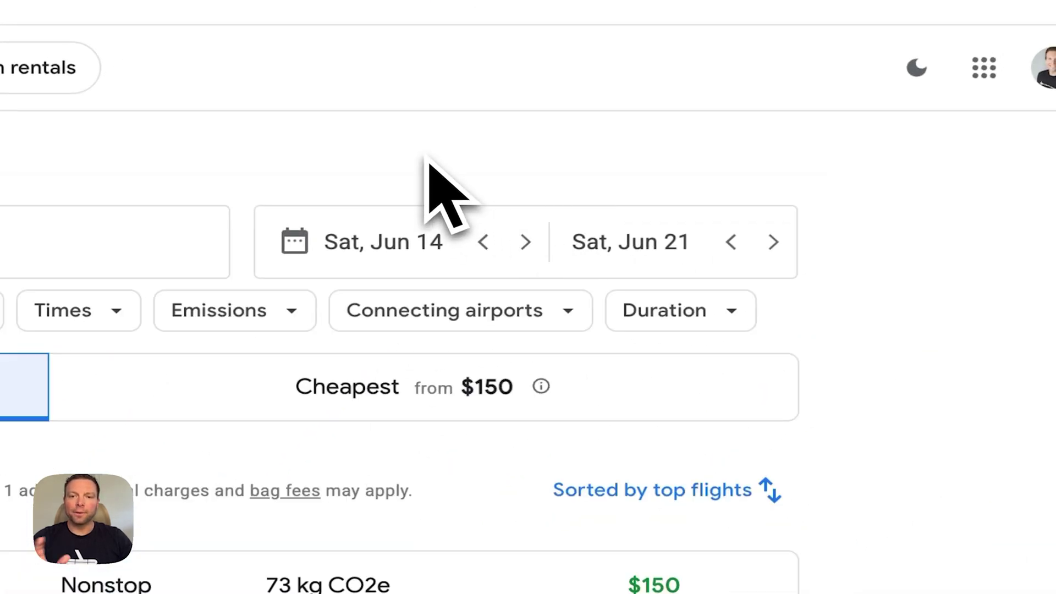
Change the travel dates to Wednesday, June 11 through Wednesday, June 18 and apply them.
left_click(413, 240)
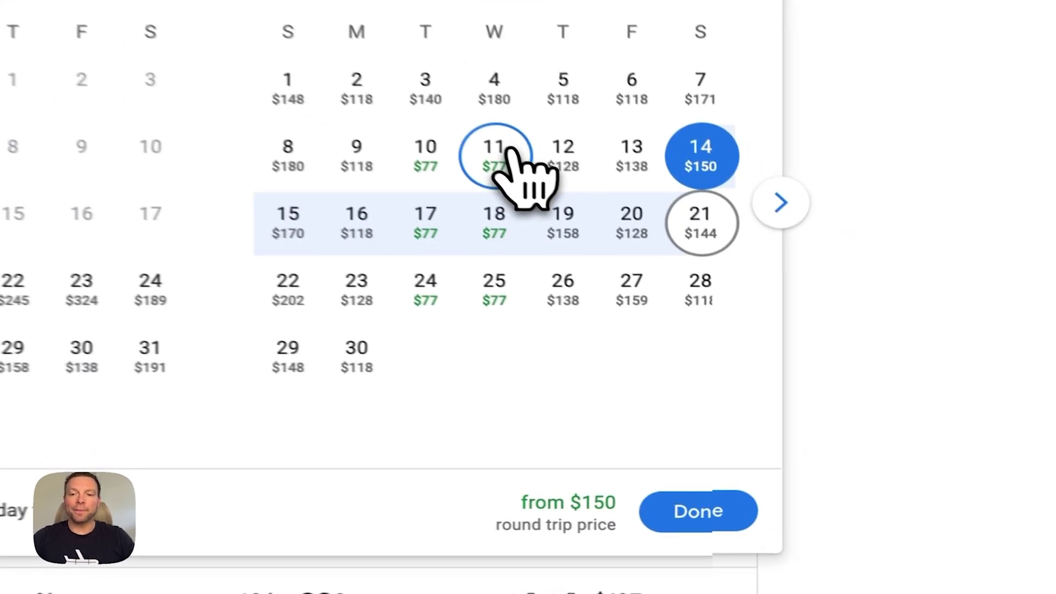
left_click(769, 330)
left_click(769, 364)
left_click(665, 509)
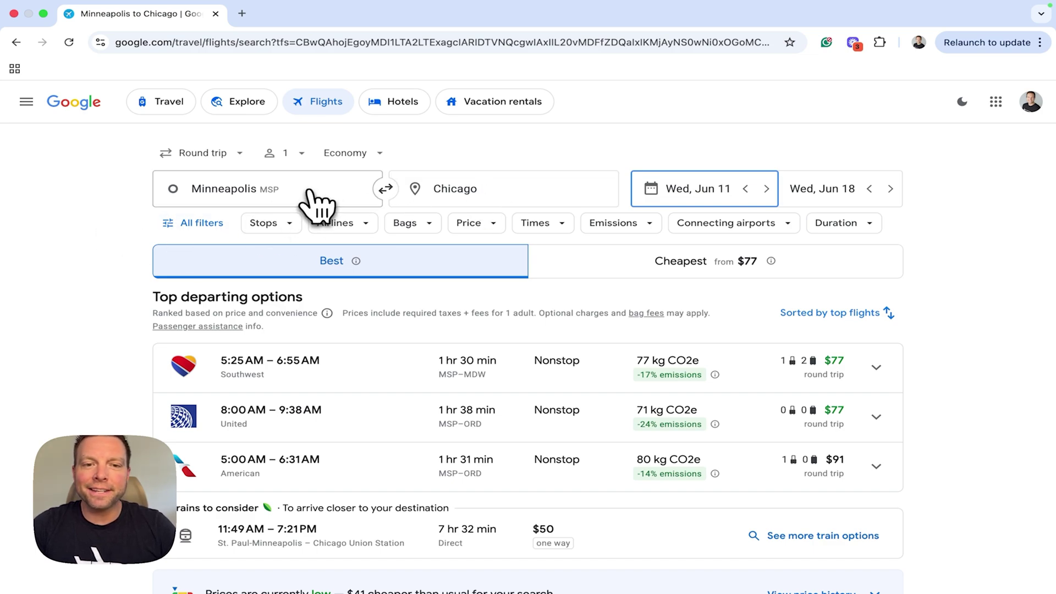
Filter the flight results to nonstop flights only.
left_click(267, 223)
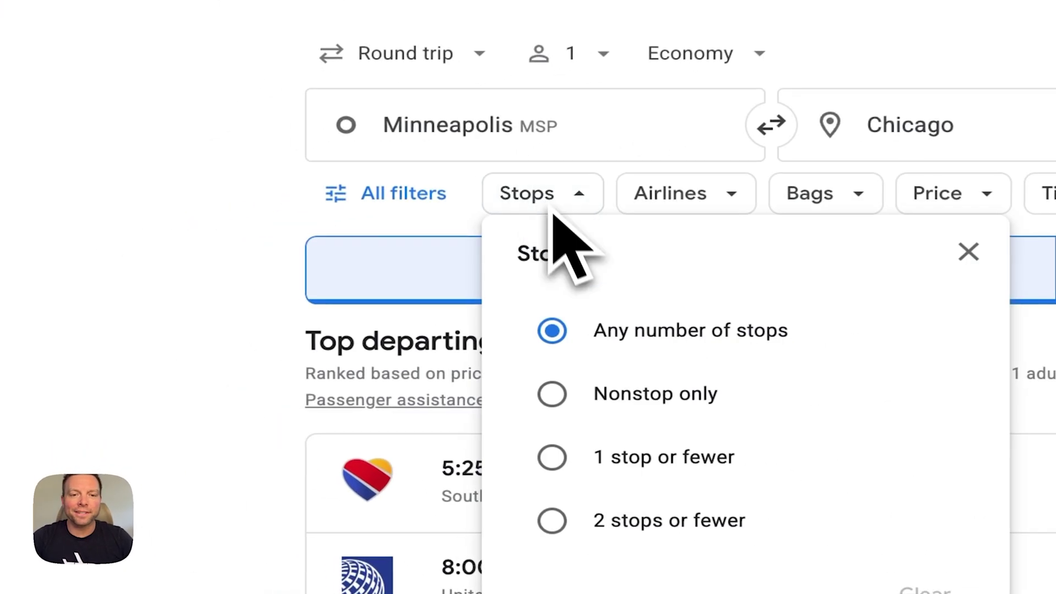
left_click(638, 396)
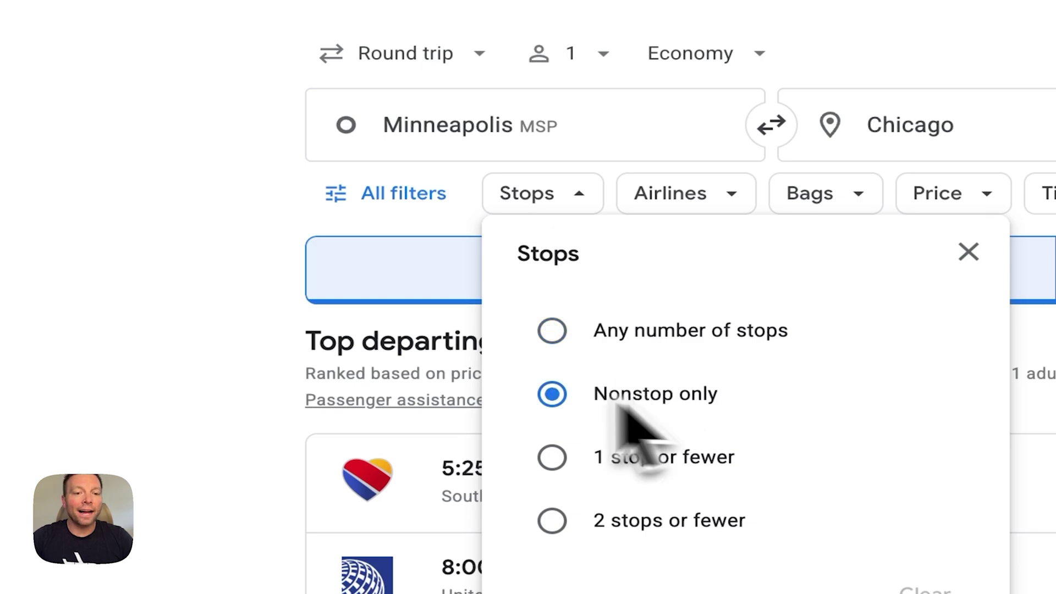
left_click(186, 367)
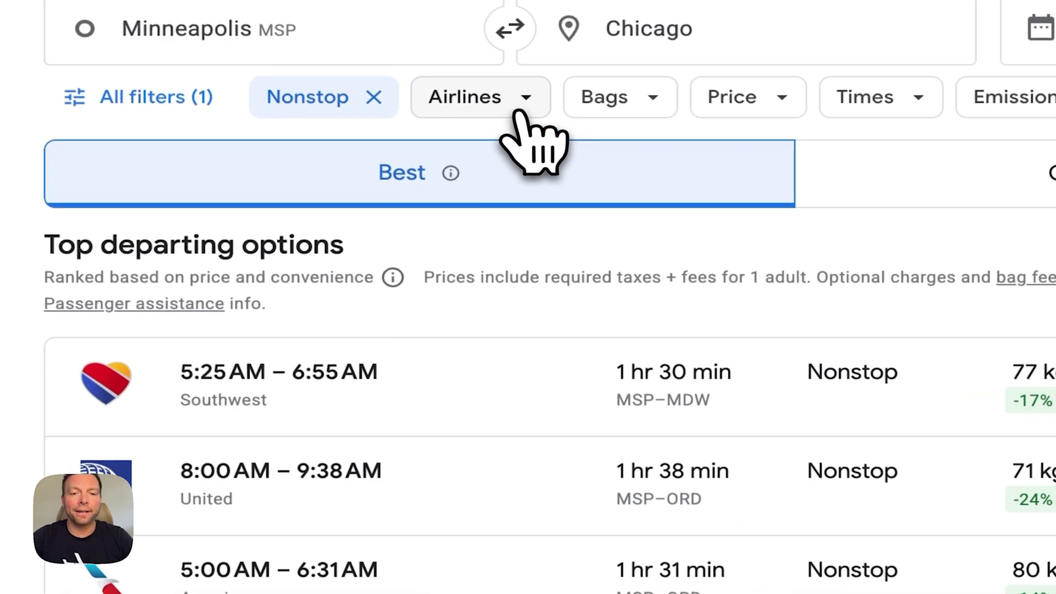
Exclude Sun Country Airlines and Spirit from the airline filter.
left_click(517, 112)
scroll(657, 591, "down", 5)
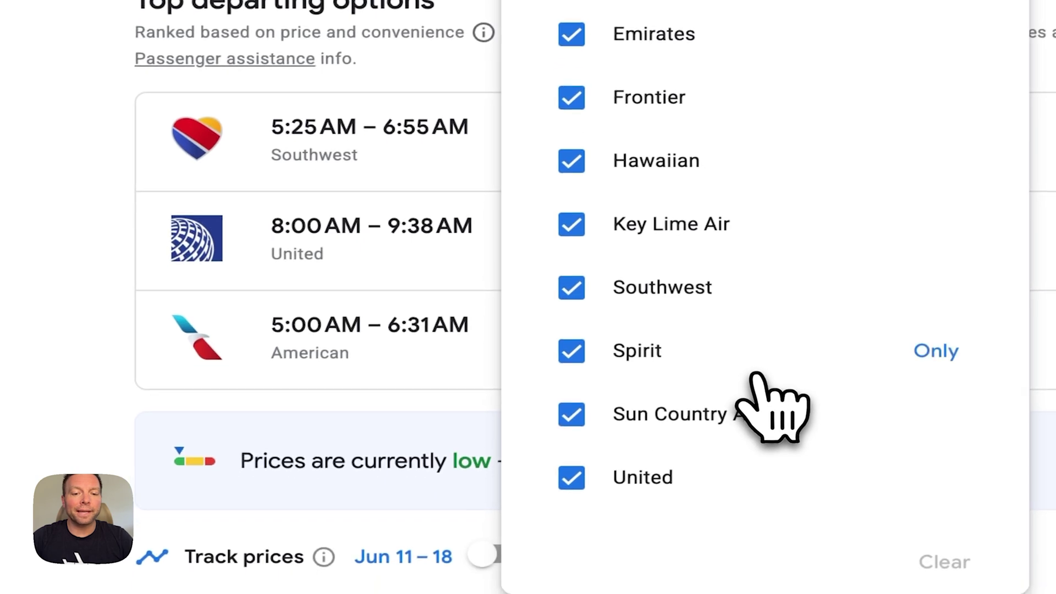
left_click(701, 408)
left_click(653, 360)
left_click(53, 121)
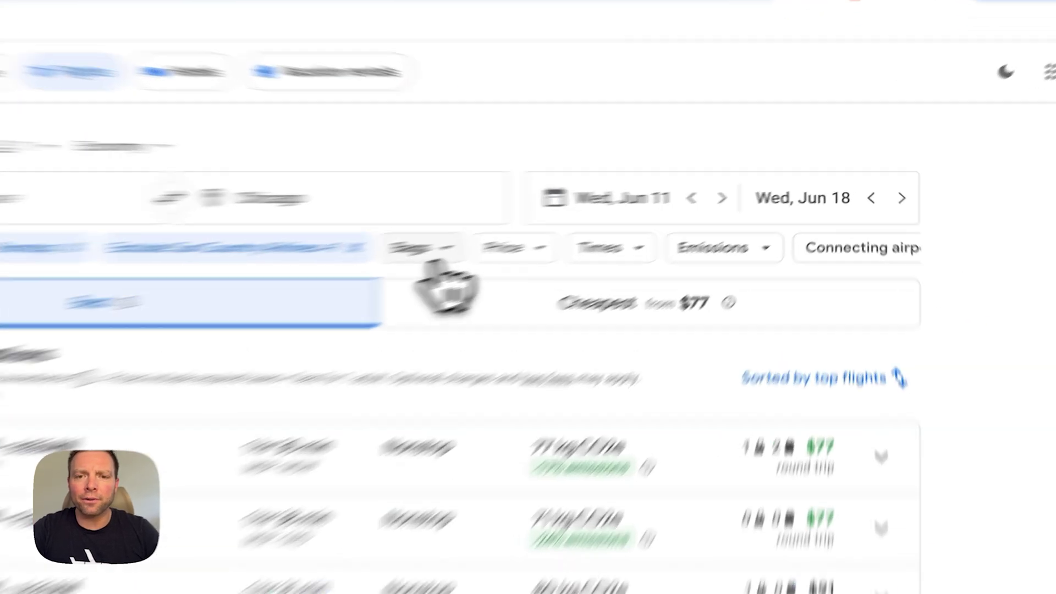
Include 1 carry-on bag in the baggage filter.
left_click(563, 228)
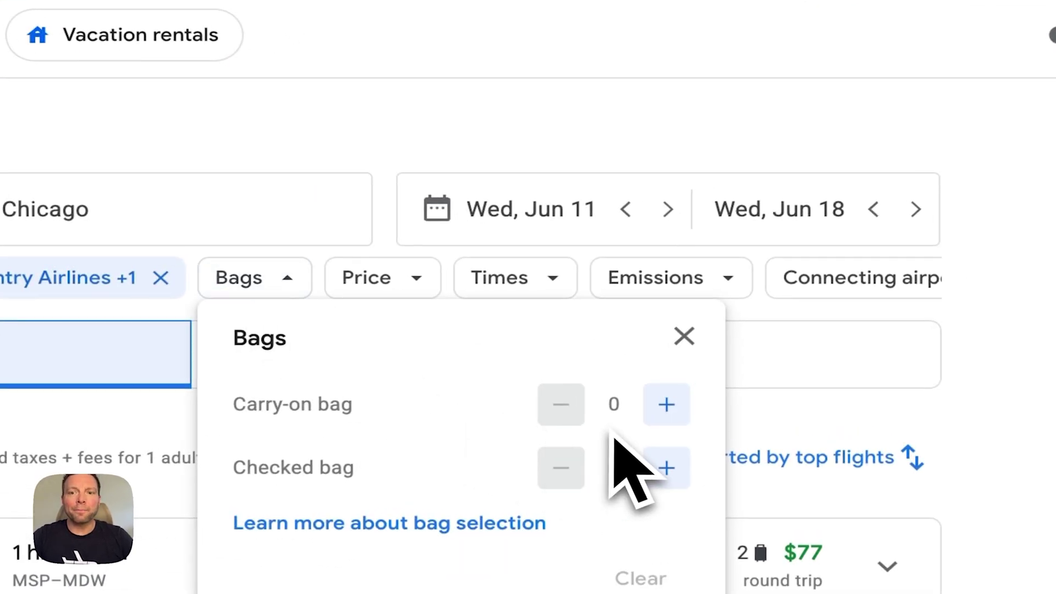
left_click(665, 405)
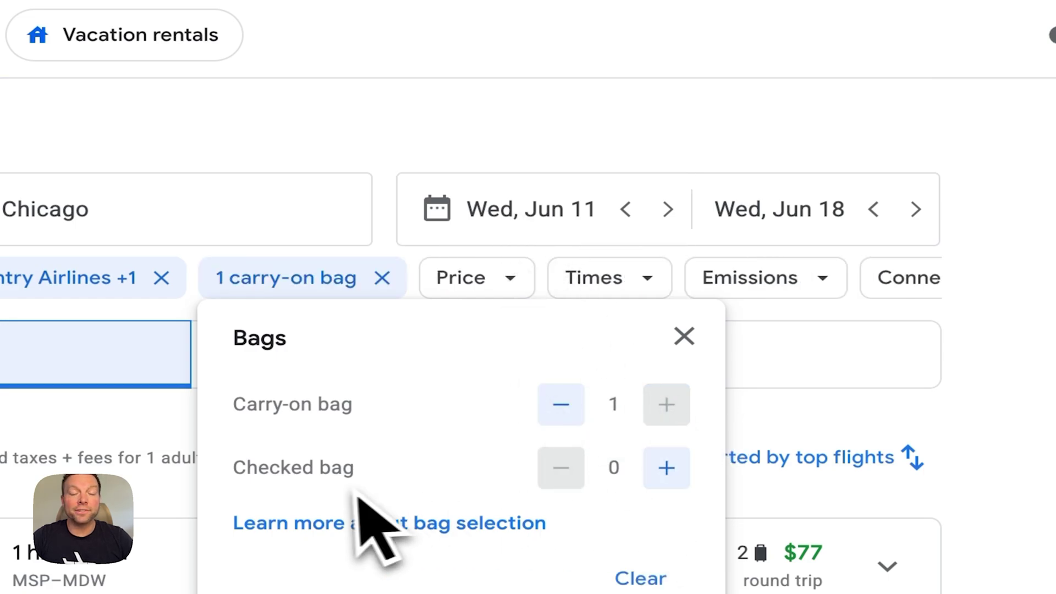
left_click(349, 118)
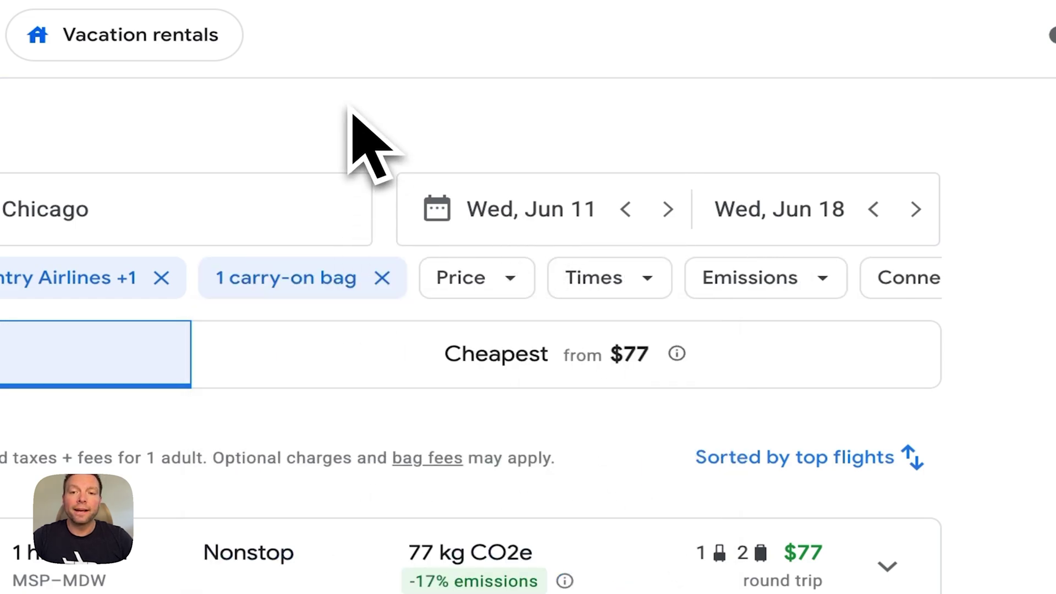
Try out the maximum price filter and leave it at all prices.
left_click(464, 278)
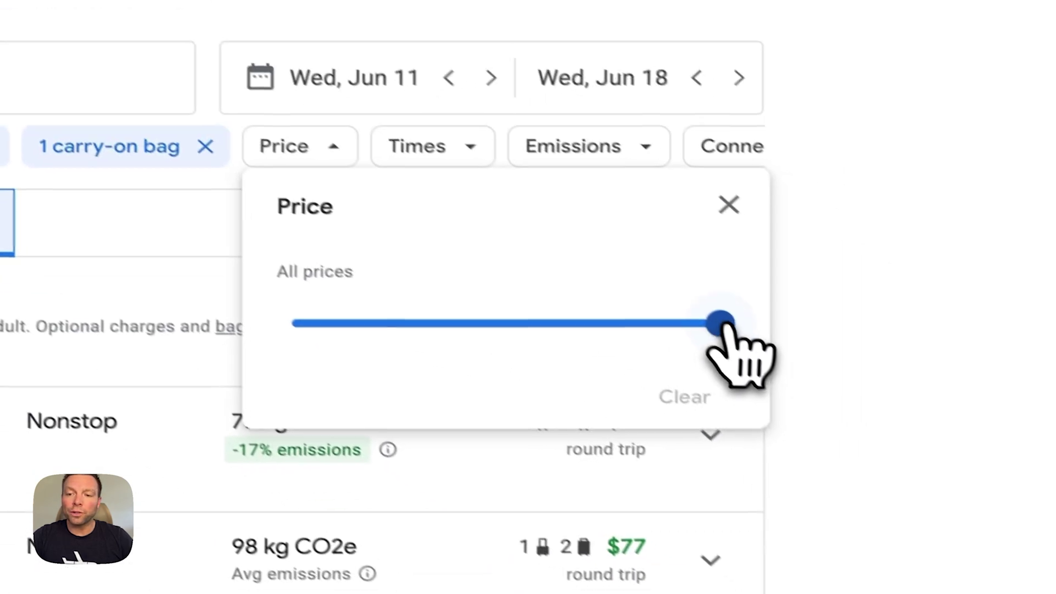
left_click_drag(725, 324, 885, 323)
left_click(886, 319)
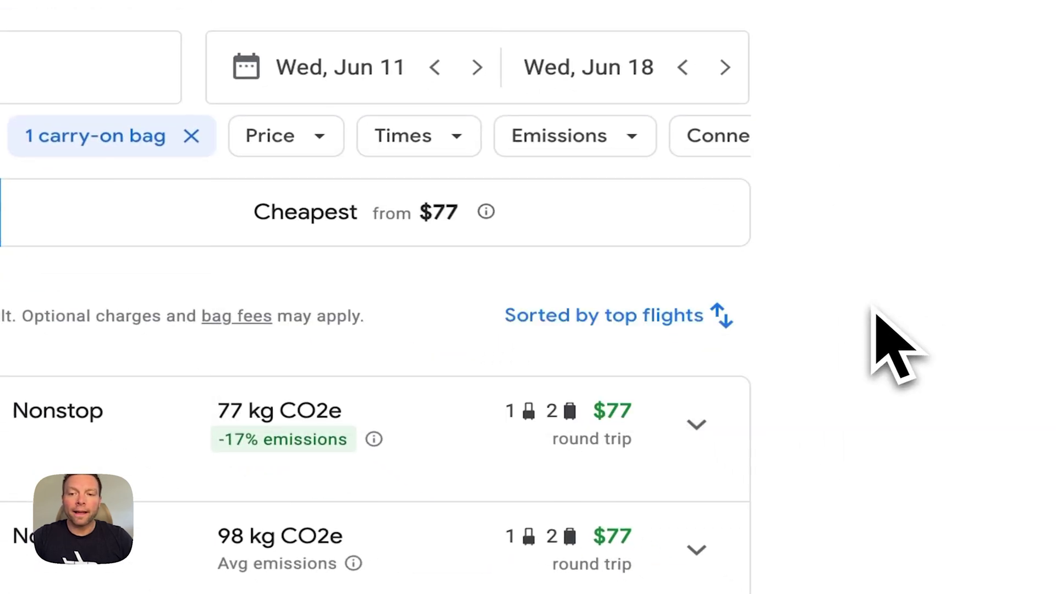
Try an outbound departure window of 4:00 PM to 12:00 AM and widen it back to the whole day.
left_click(442, 144)
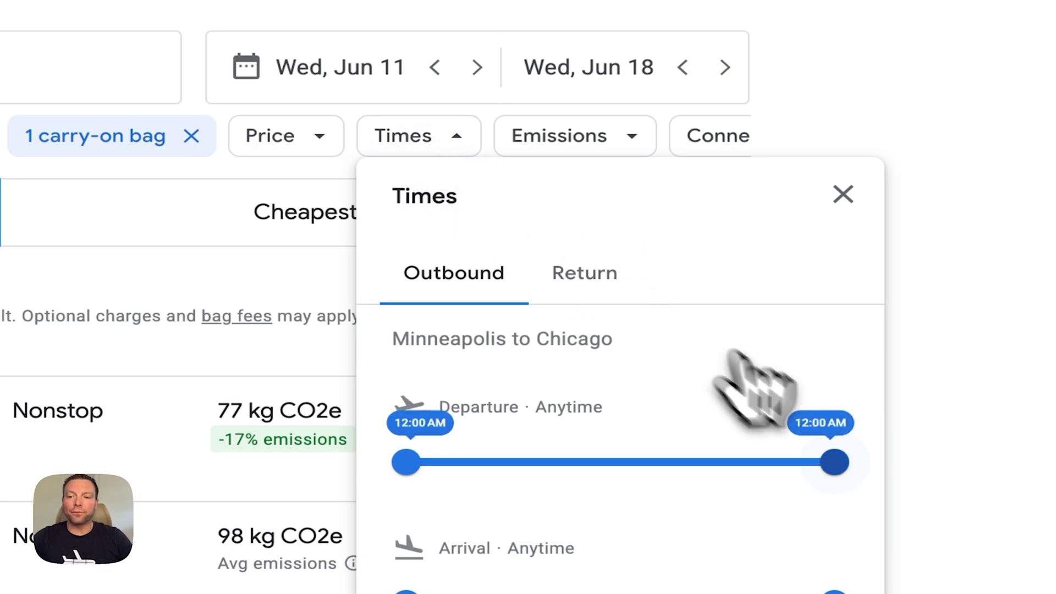
scroll(943, 360, "down", 2)
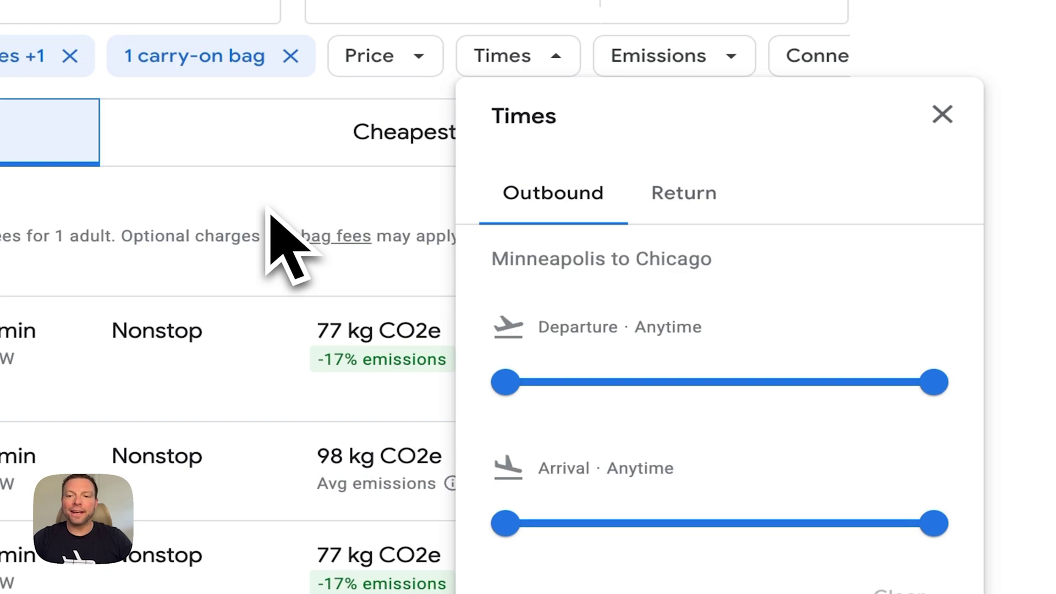
left_click_drag(509, 385, 801, 394)
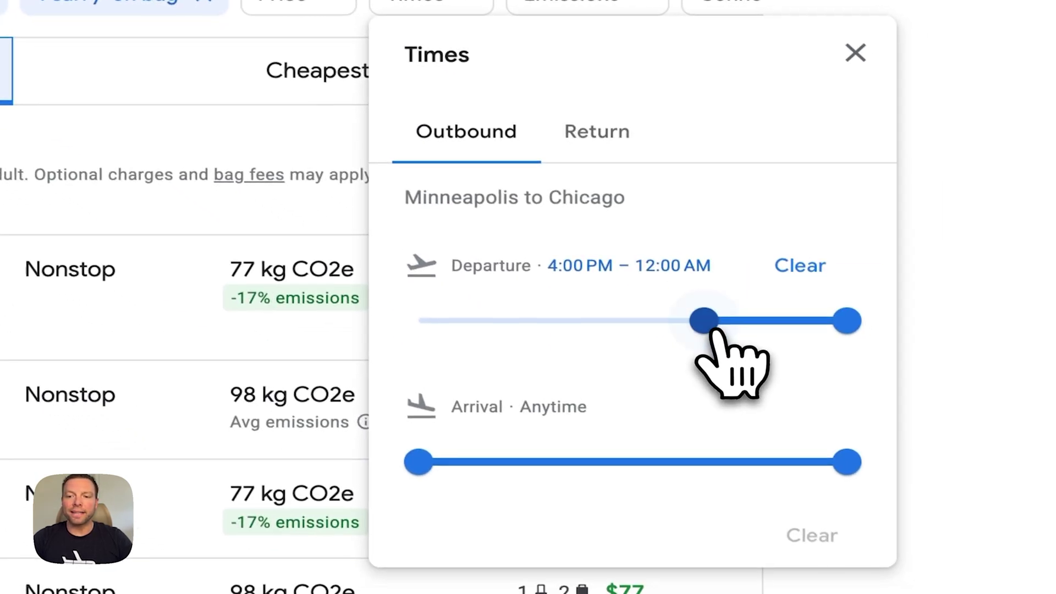
left_click_drag(714, 332, 355, 332)
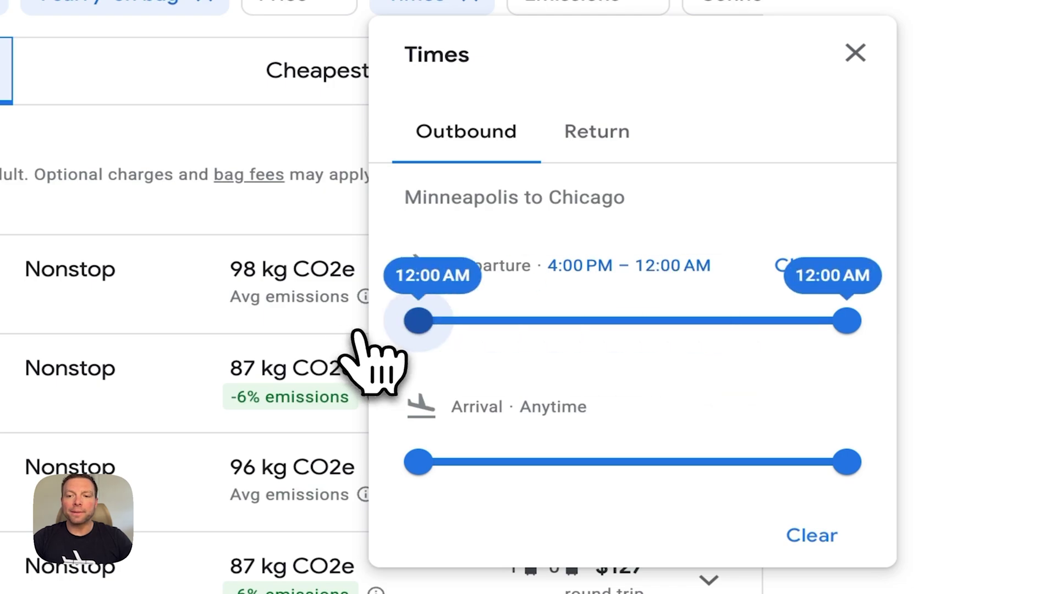
Check the return flight time options and leave the times filter without any limits.
left_click(580, 136)
left_click_drag(422, 324, 385, 377)
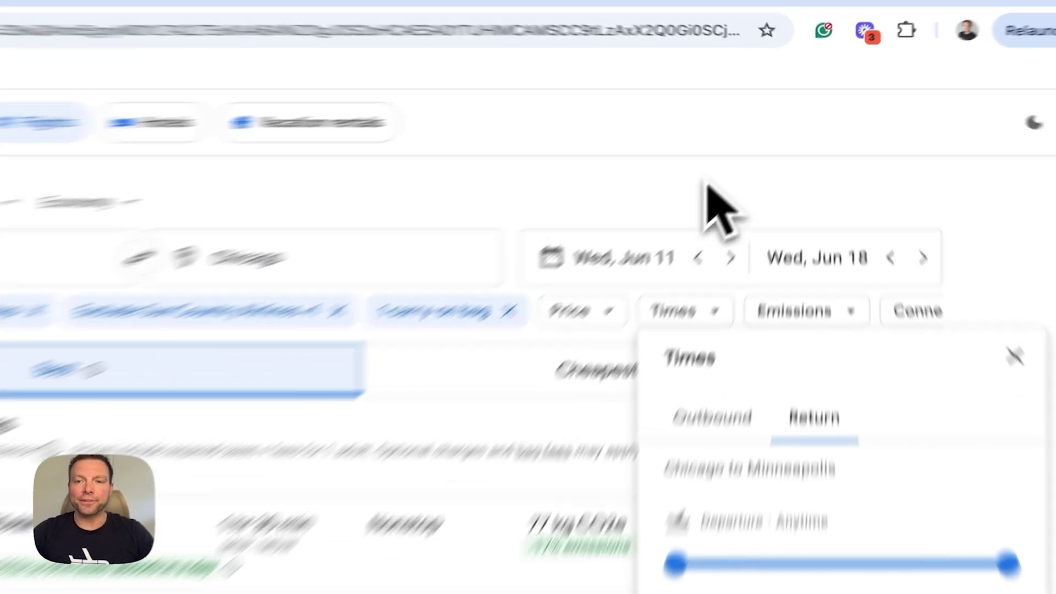
left_click(753, 144)
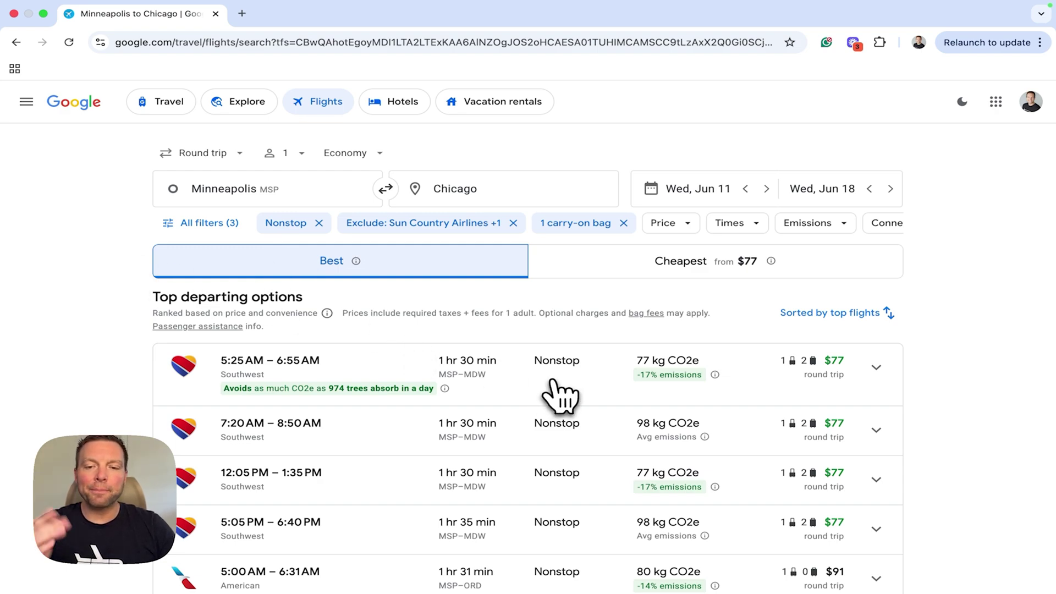
Select the 5:25 AM Southwest departing flight and the 7:50 AM Southwest returning flight.
left_click(556, 387)
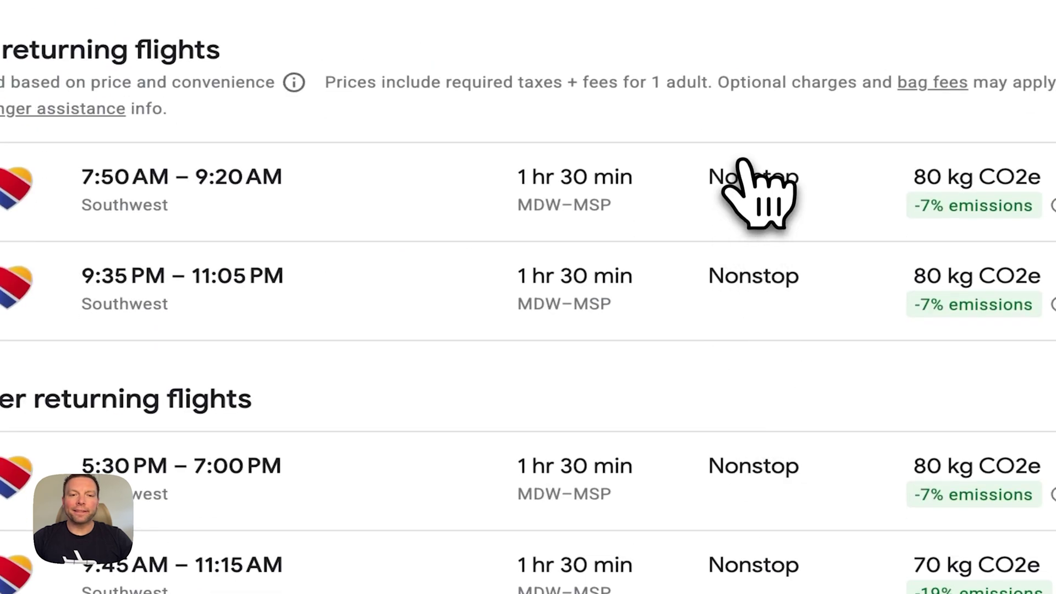
left_click(737, 190)
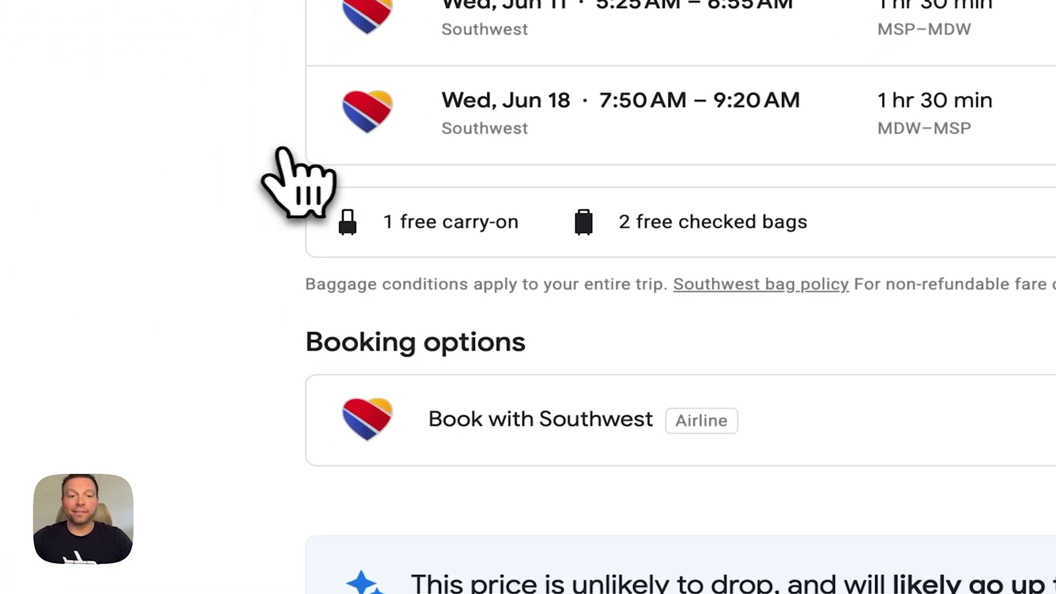
Examine the selected trip's booking options, price assessment and price history, and return to the departing flight results.
scroll(412, 407, "down", 2)
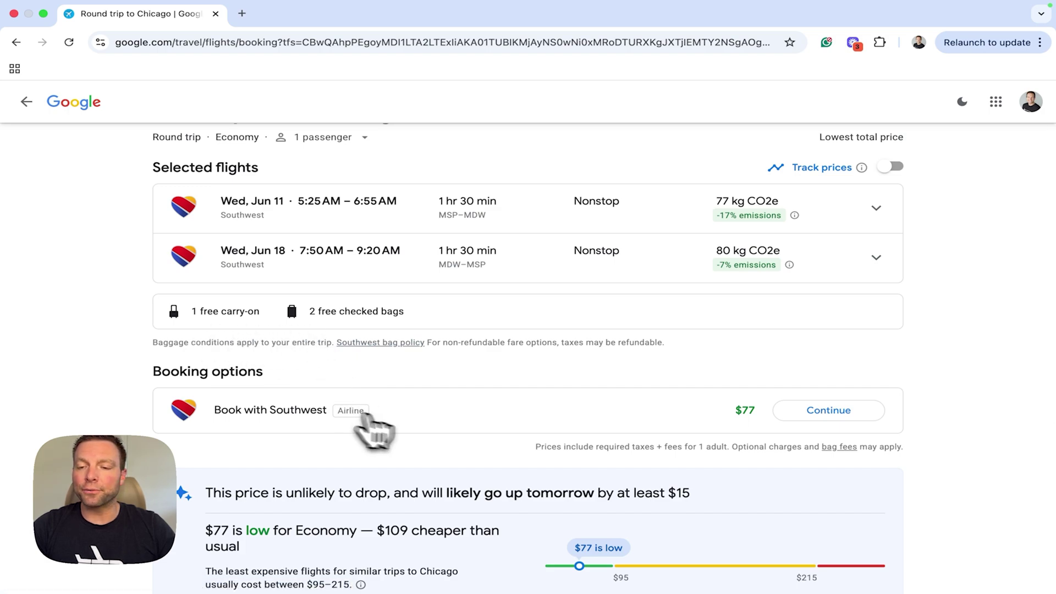
scroll(418, 431, "down", 1)
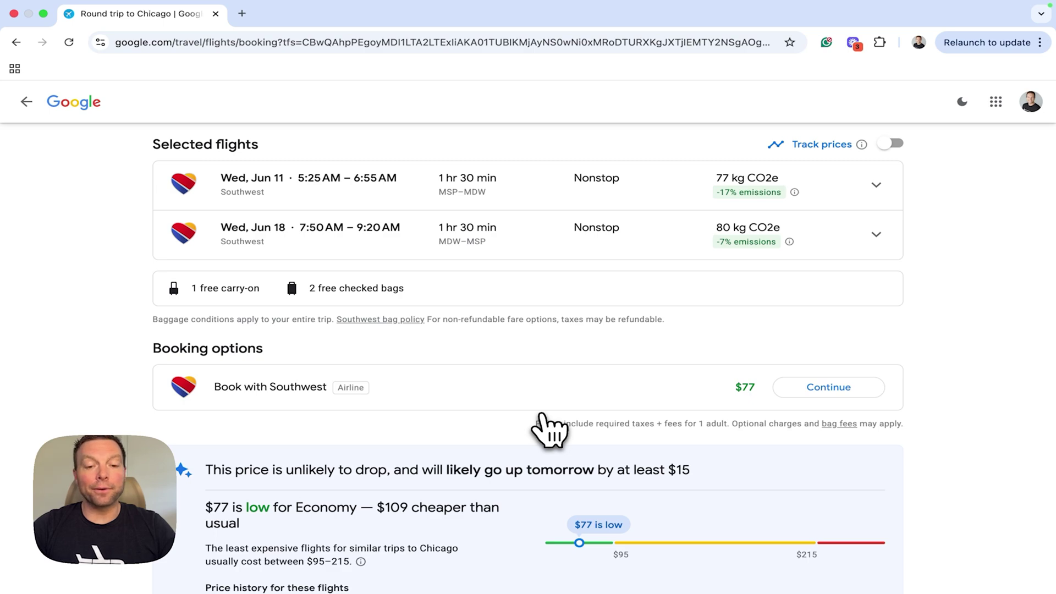
scroll(547, 432, "down", 5)
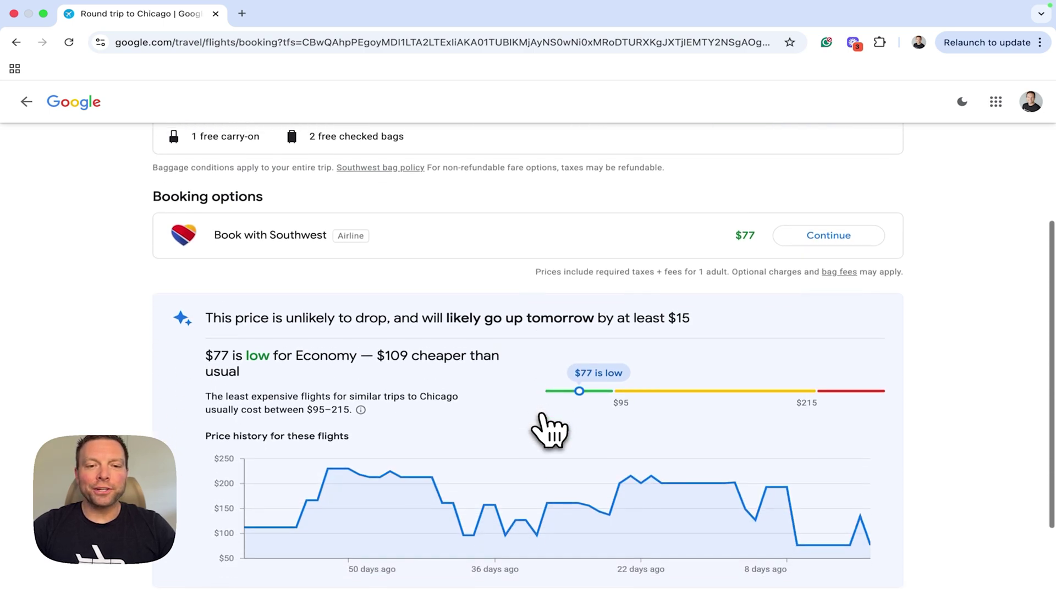
scroll(547, 432, "down", 2)
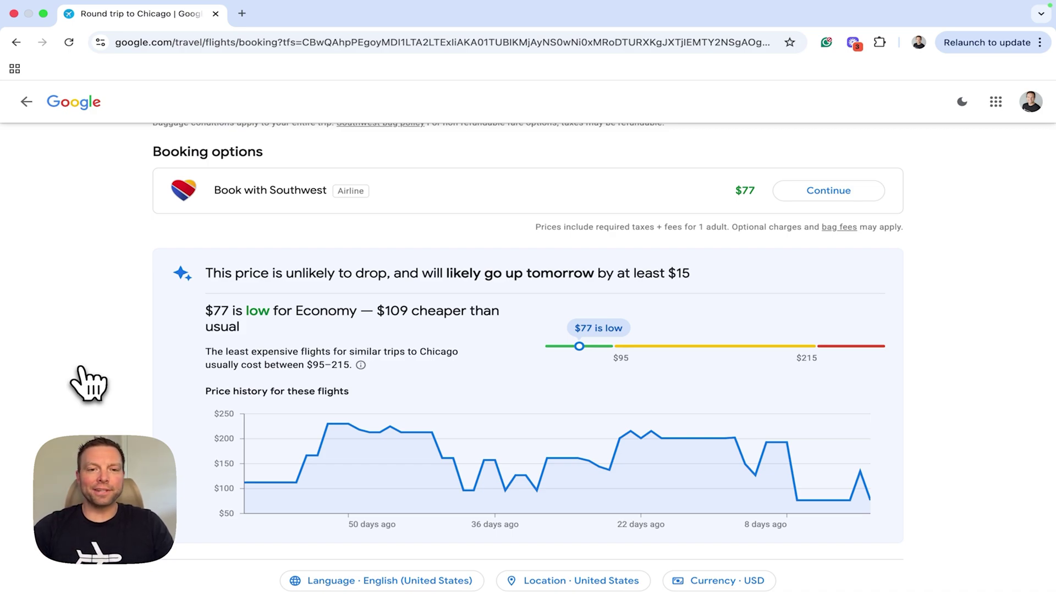
scroll(88, 385, "down", 1)
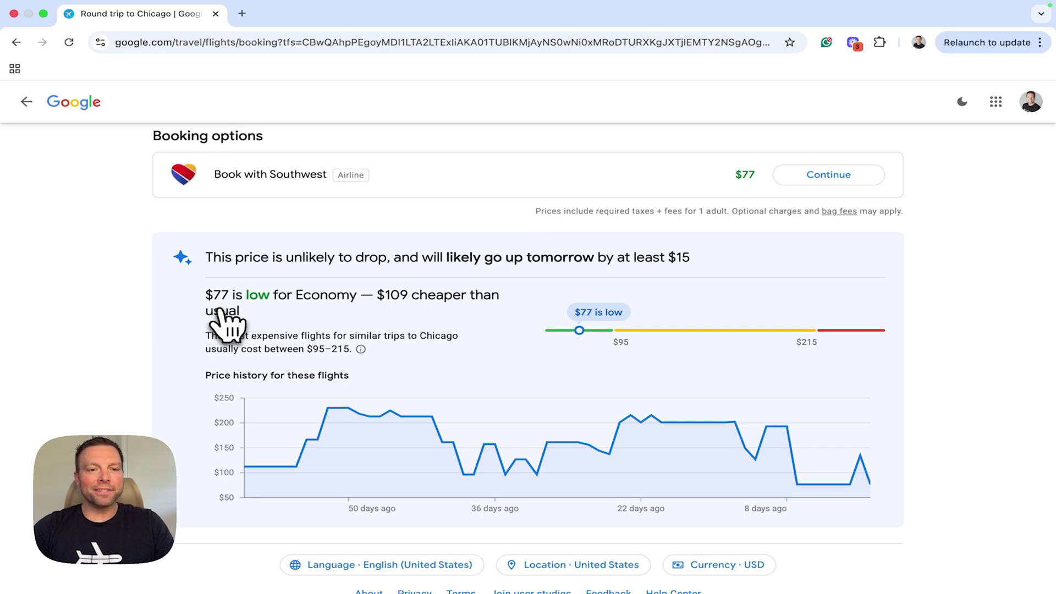
mouse_move(257, 474)
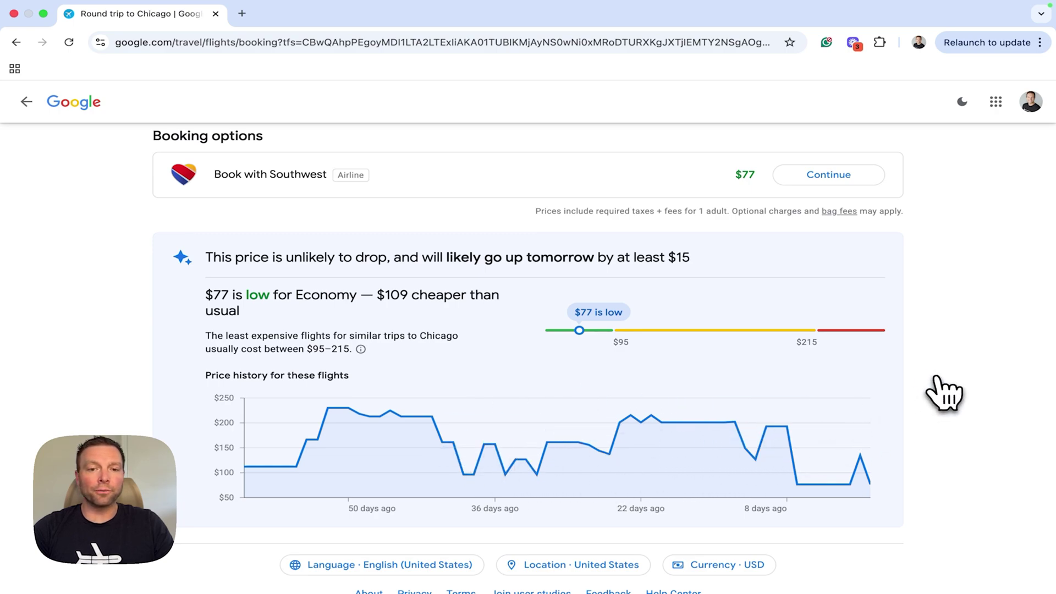
scroll(975, 358, "down", 2)
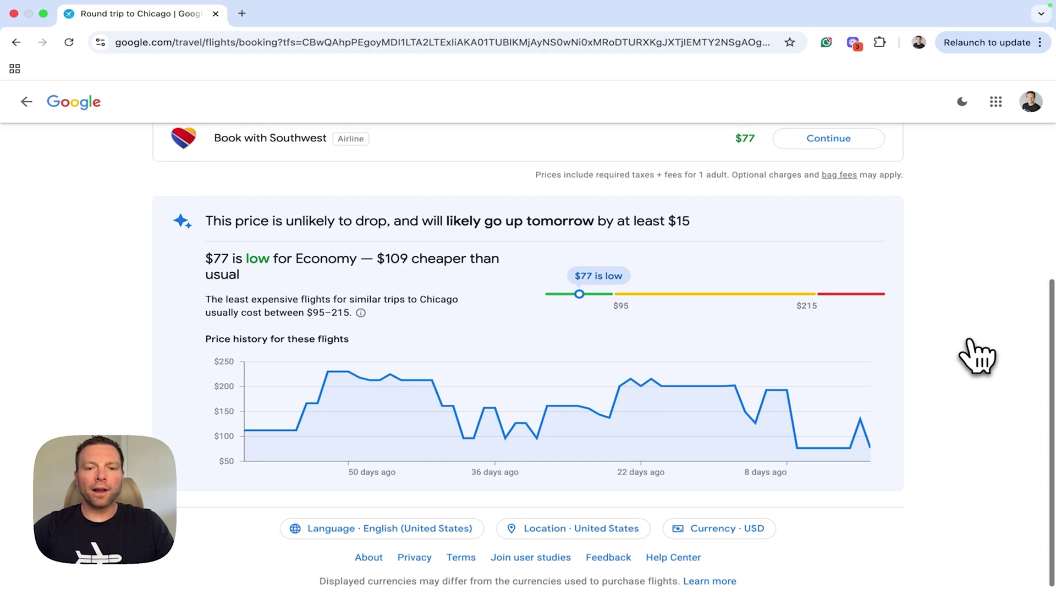
scroll(975, 358, "up", 3)
scroll(975, 359, "up", 2)
left_click(16, 42)
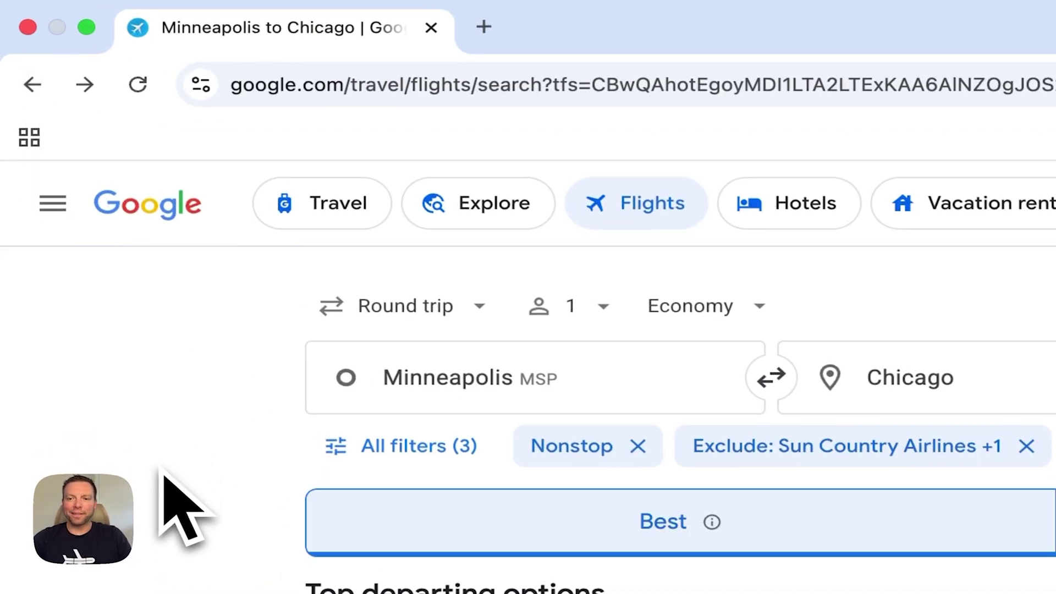
Compare fares around the chosen travel dates in the date grid and the price graph.
scroll(177, 363, "down", 5)
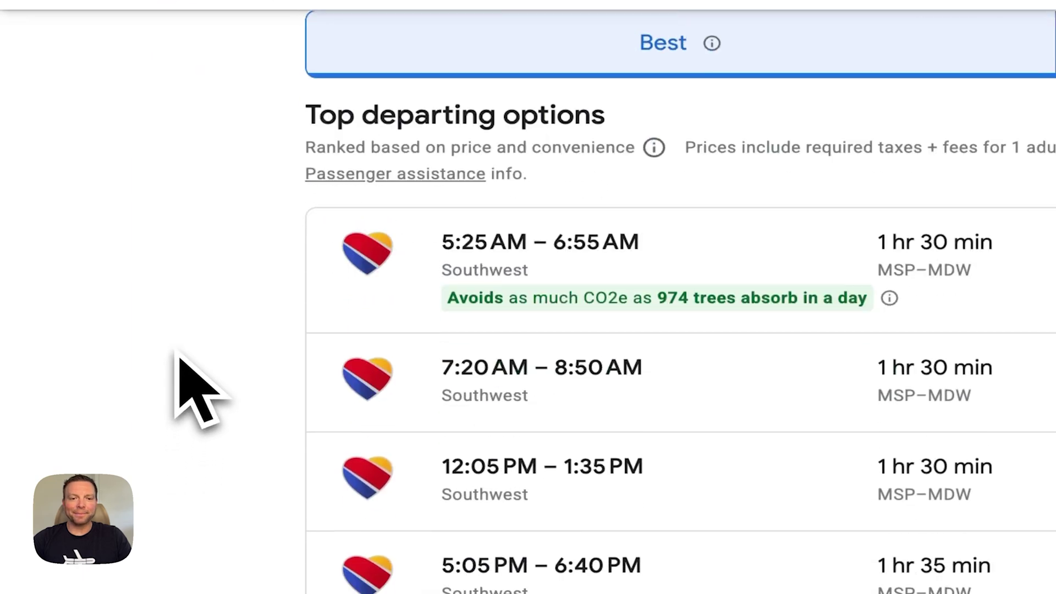
scroll(177, 354, "up", 5)
left_click(420, 210)
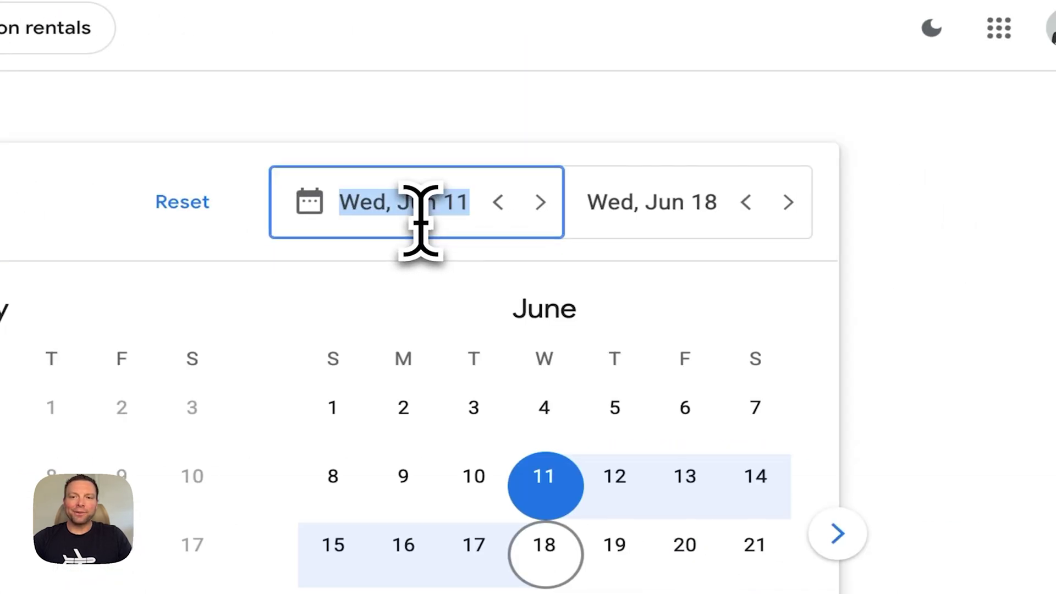
left_click(896, 314)
scroll(895, 311, "down", 10)
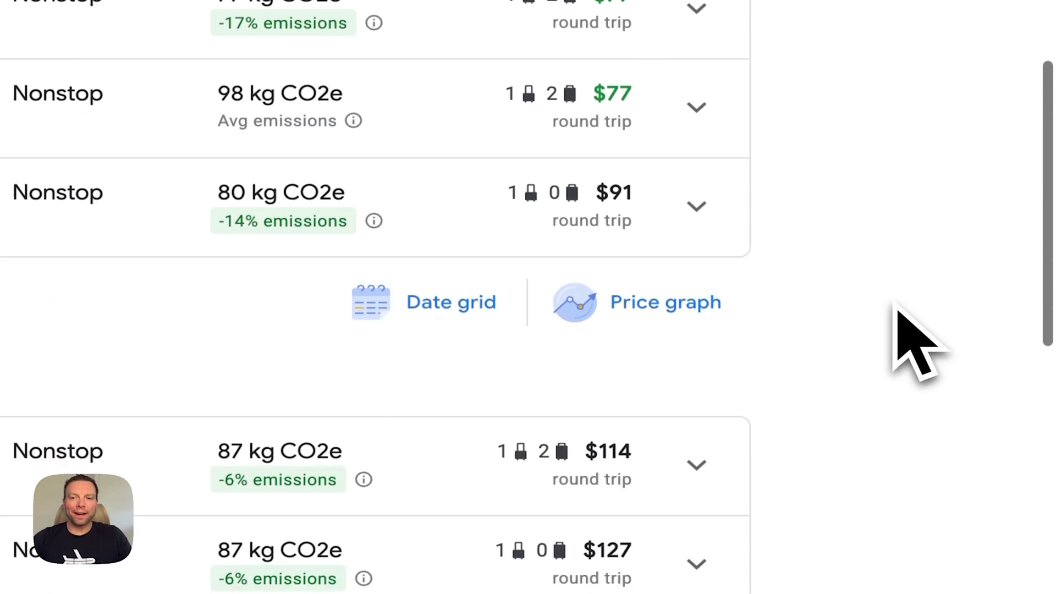
left_click(460, 314)
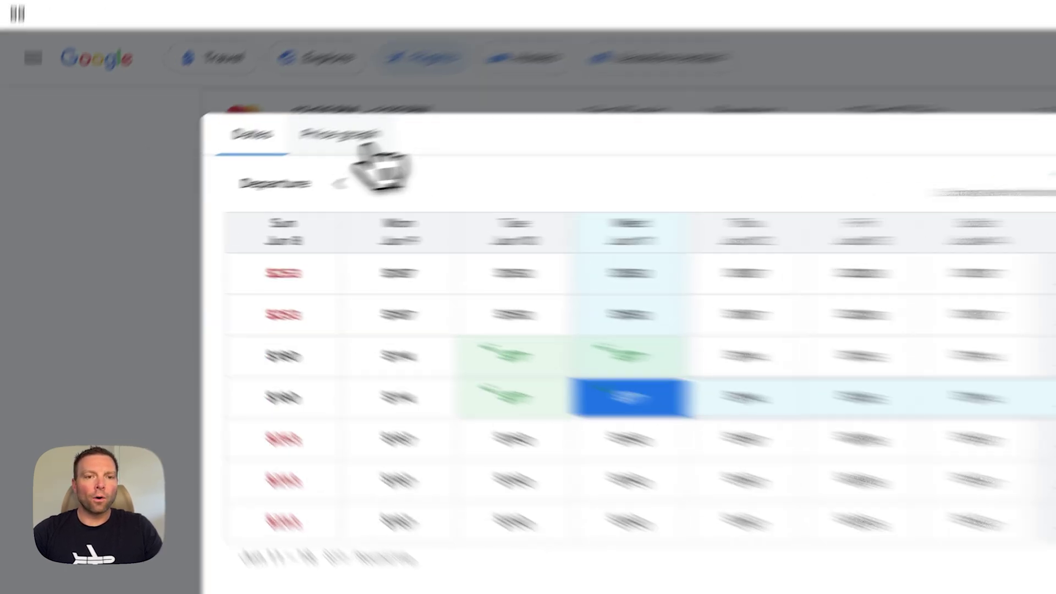
left_click(256, 158)
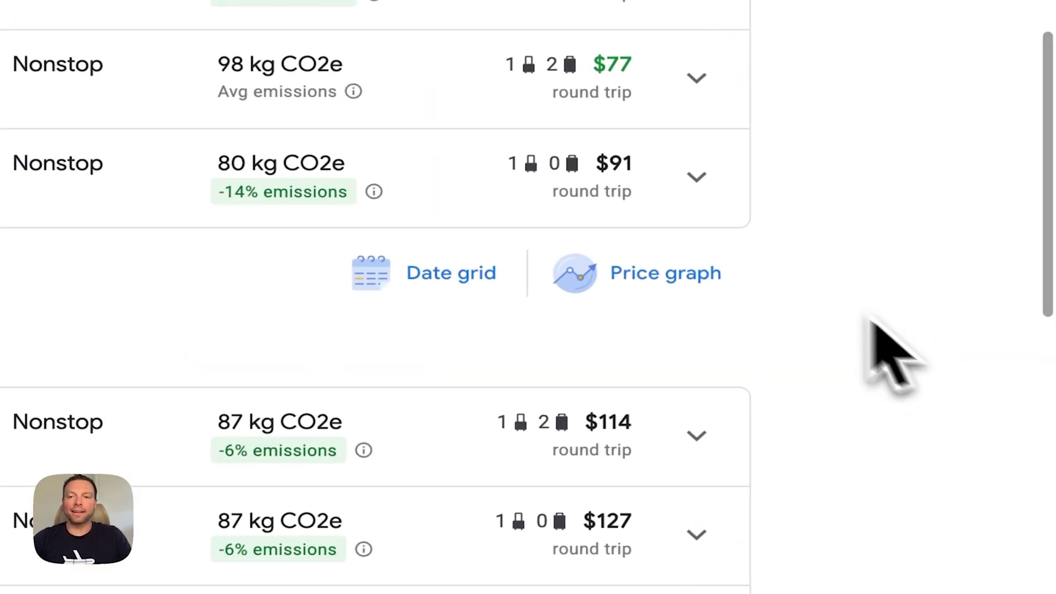
scroll(929, 341, "up", 5)
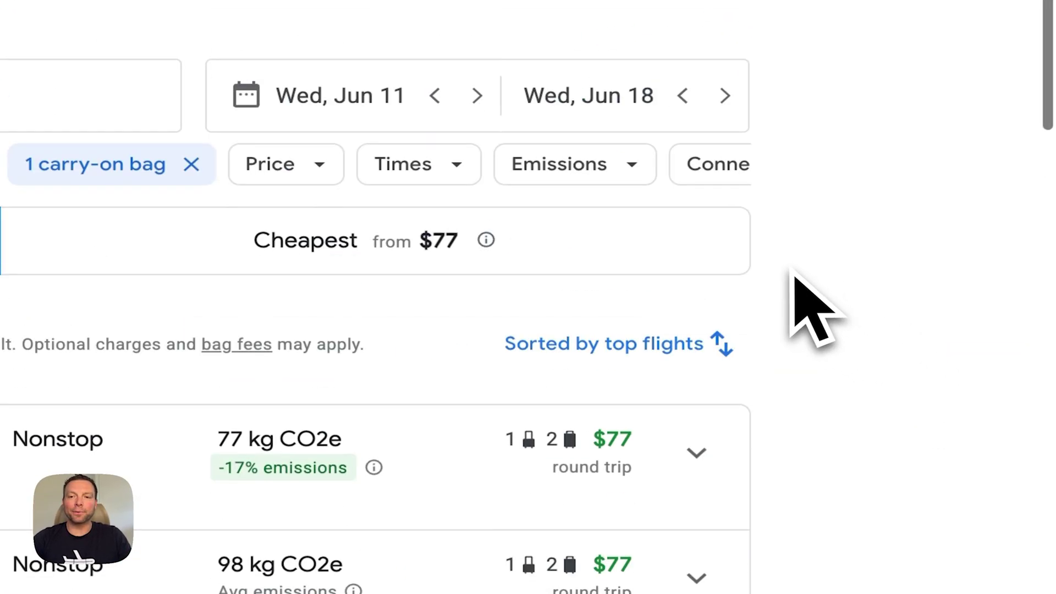
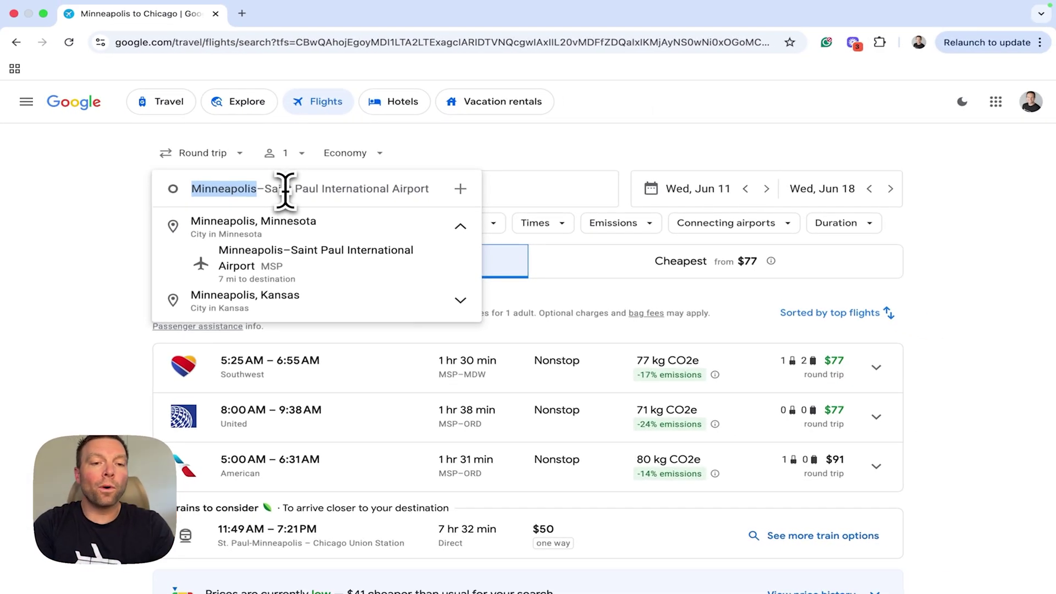
Change the departure airport to Rochester International Airport (RST).
type("rsw")
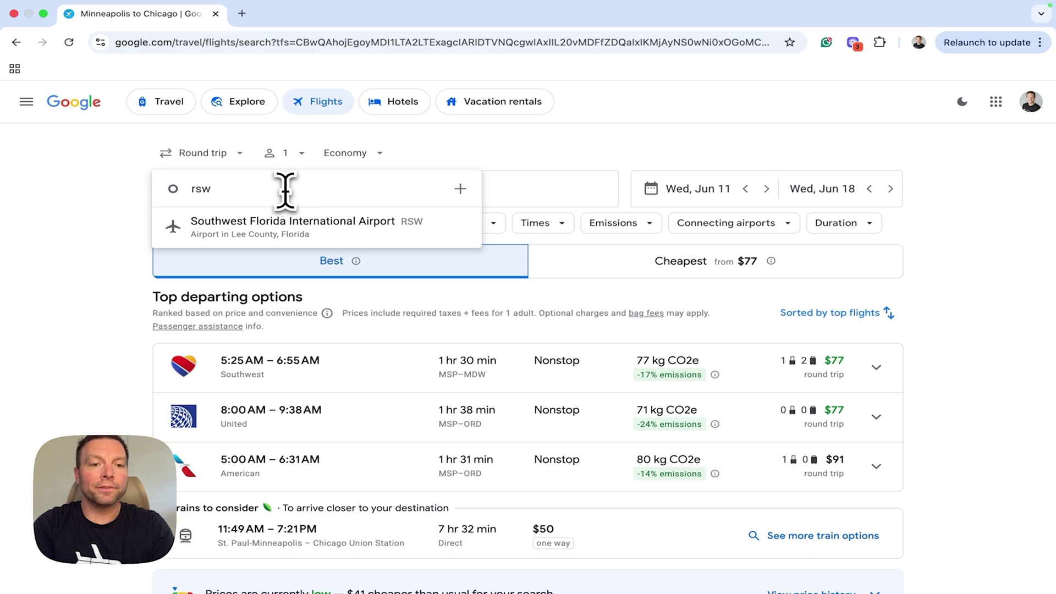
key("BackSpace")
key("BackSpace")
key("BackSpace")
type("rst")
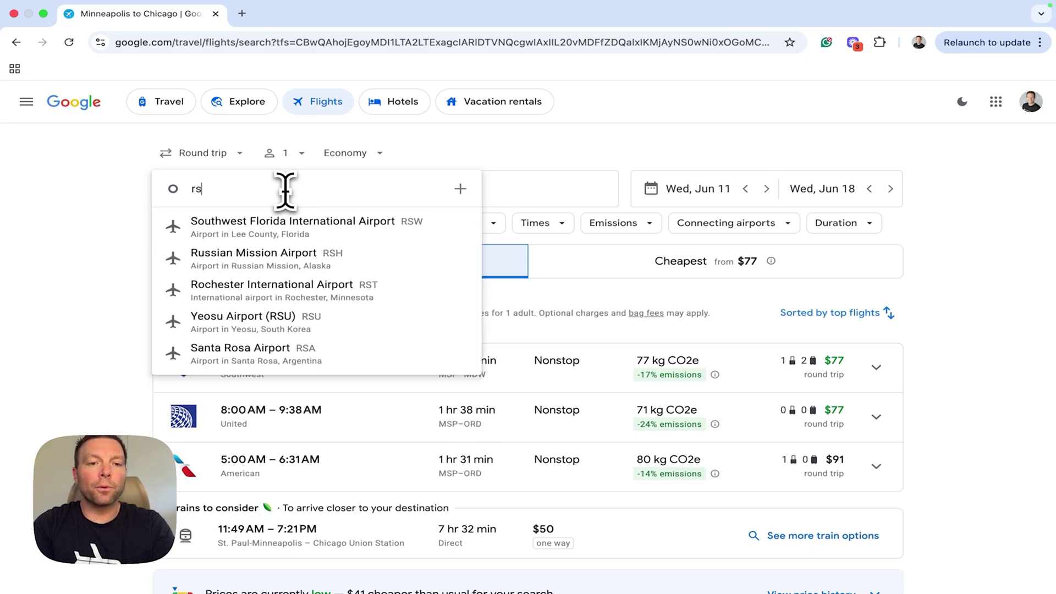
left_click(309, 228)
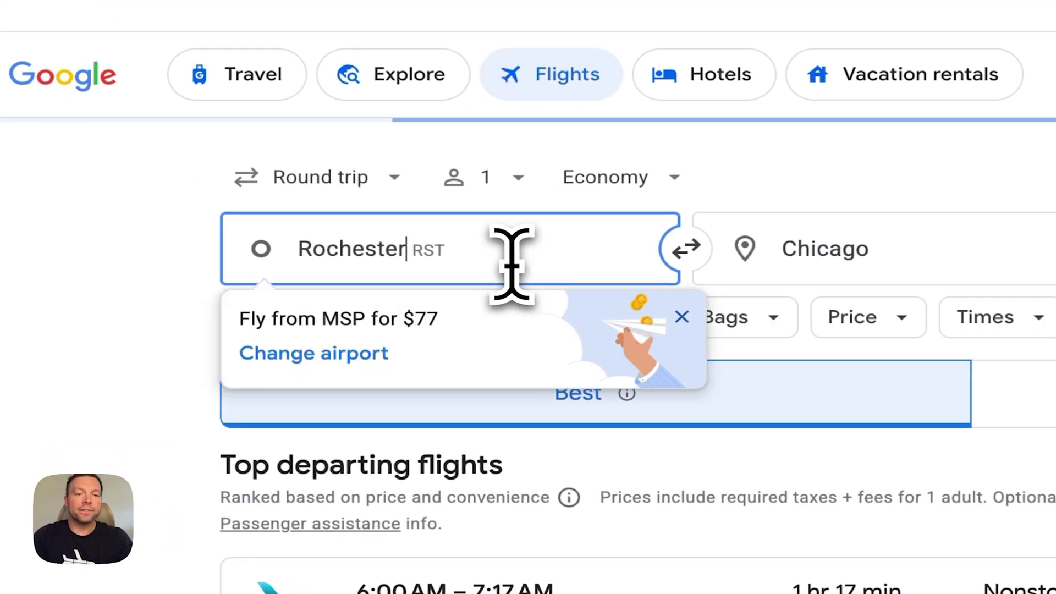
type("d")
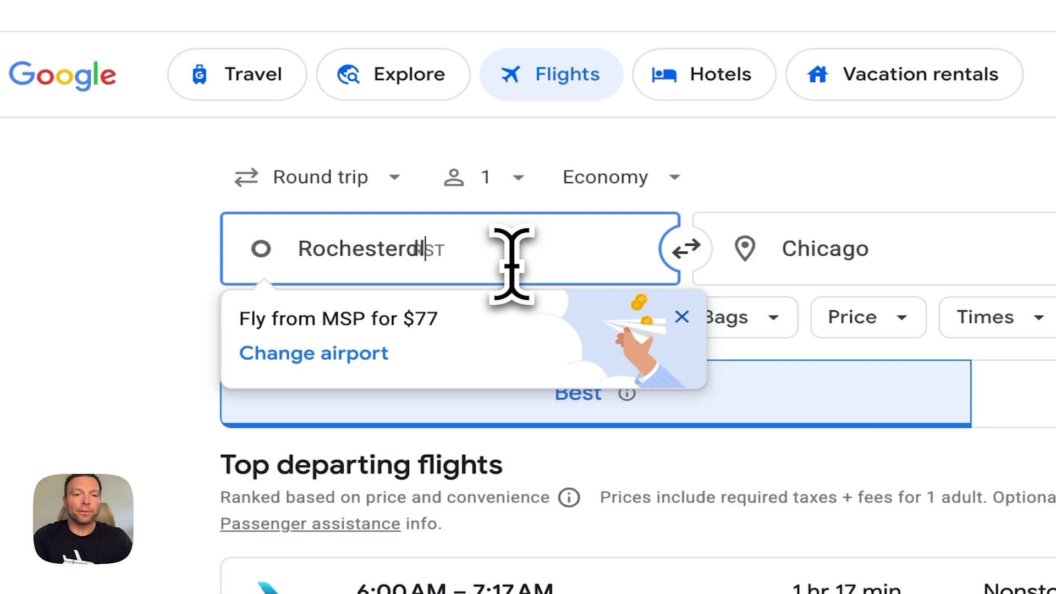
type("lh")
key("BackSpace")
key("BackSpace")
key("BackSpace")
Search from four departure airports at once: Rochester (RST), Duluth (DLH), Minneapolis (MSP) and Eau Claire (EAU).
key("ctrl+a")
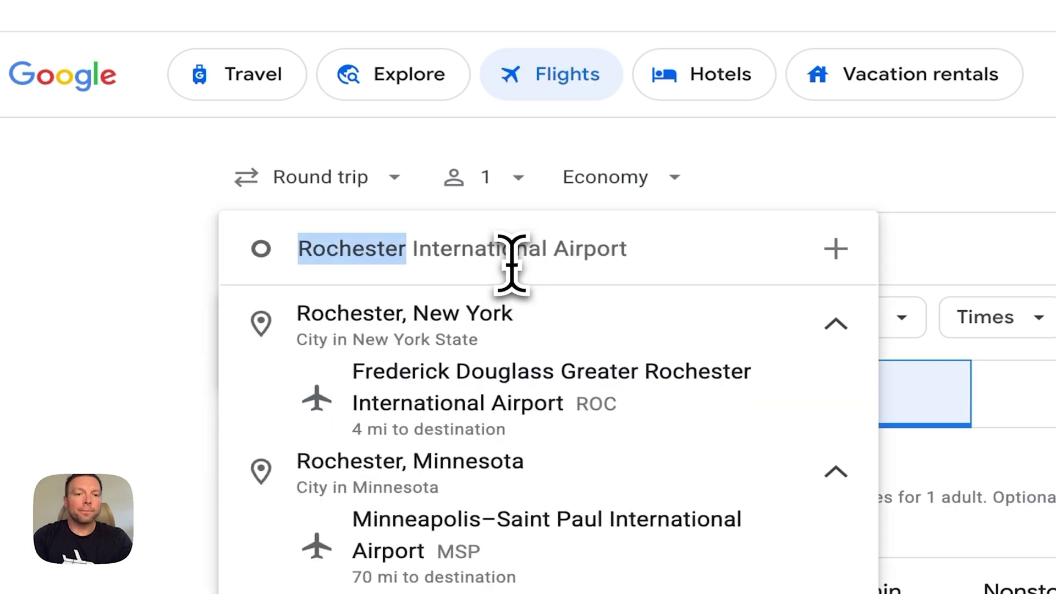
type("rst")
key("Return")
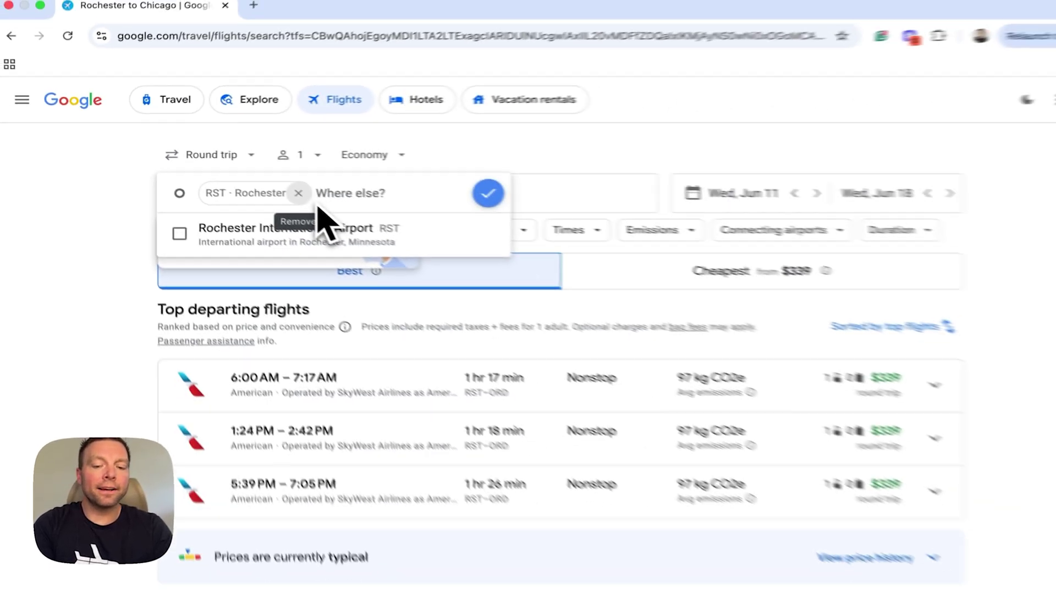
type("dlh")
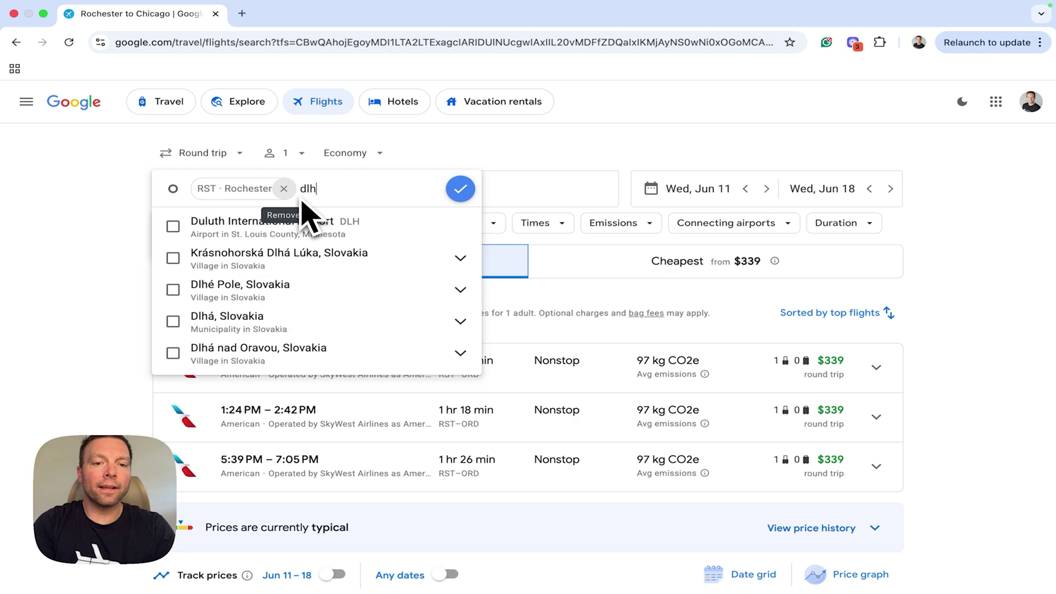
key("Return")
type("msp")
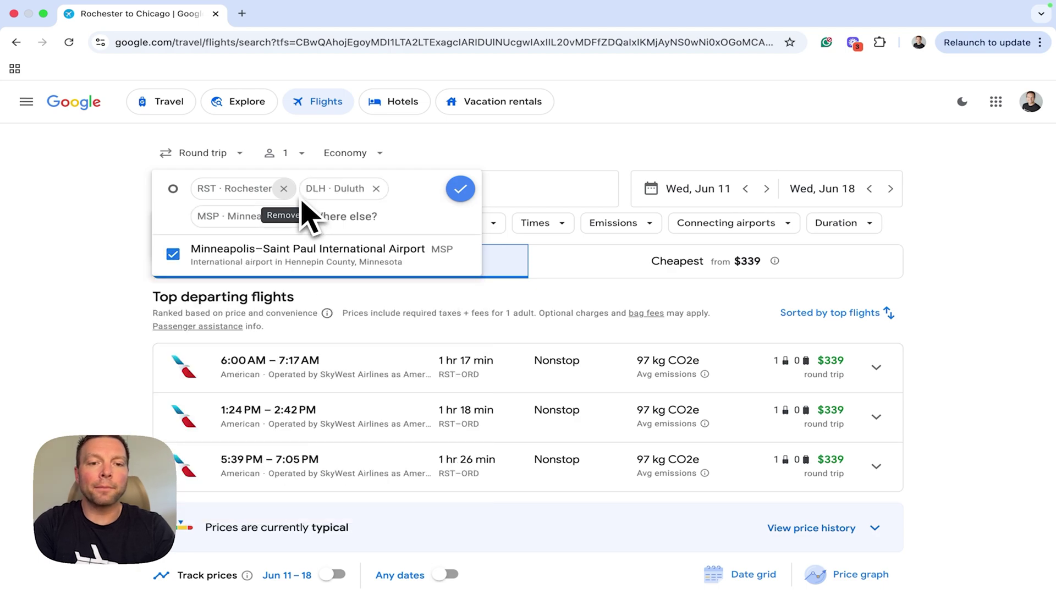
type("eau")
key("Return")
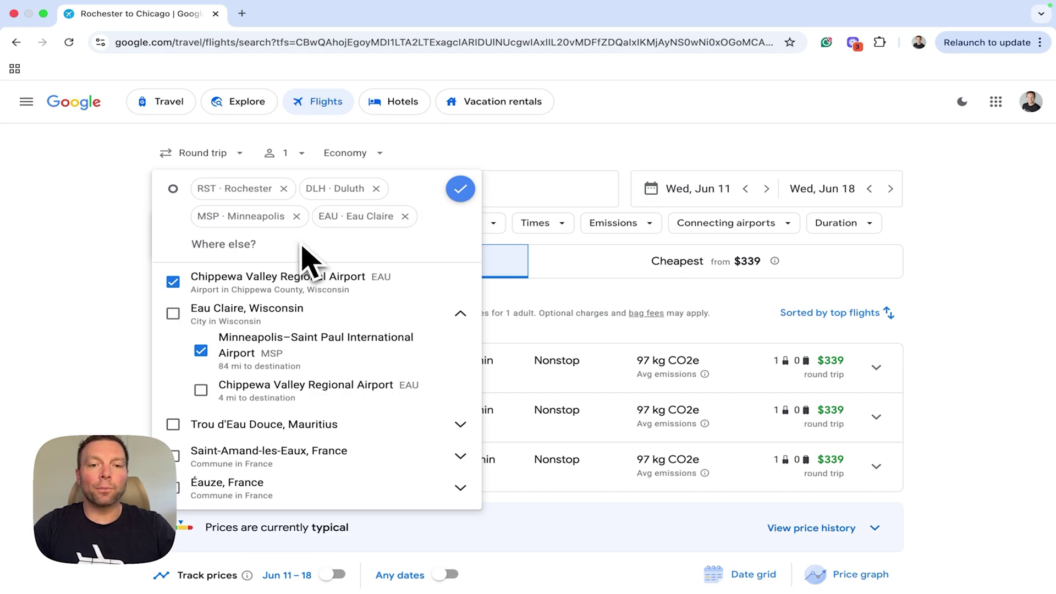
left_click(457, 189)
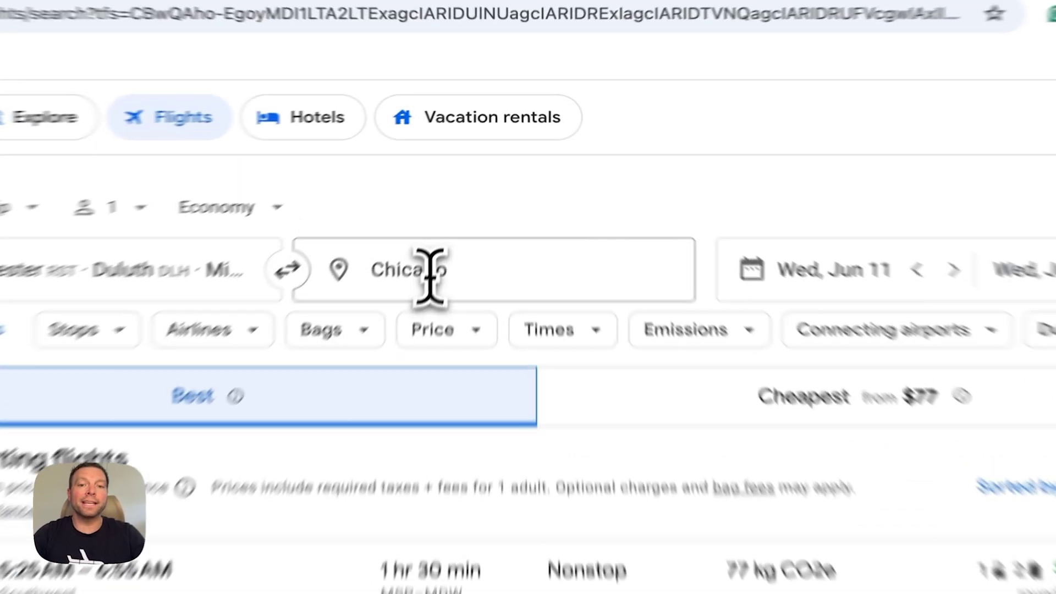
Replace the Chicago destination with Washington (IAD).
left_click(467, 190)
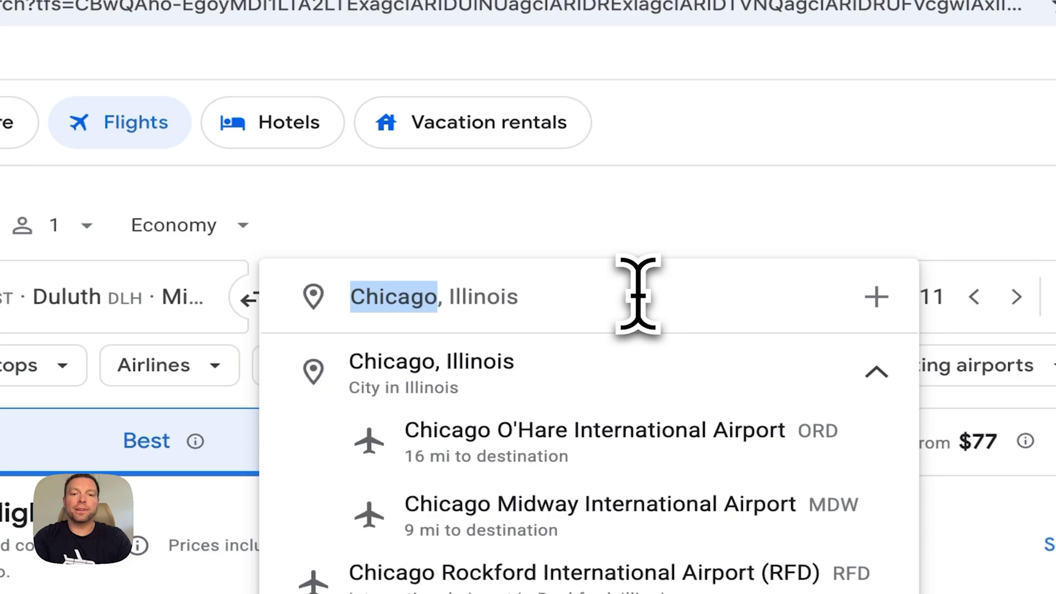
type("iad")
key("Return")
type("japa")
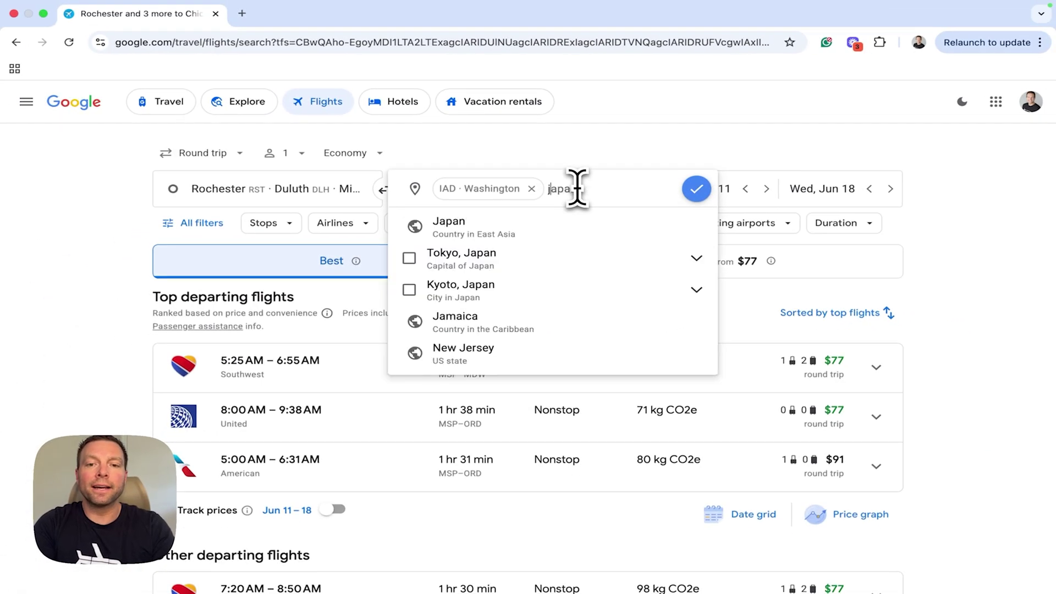
key("BackSpace")
key("BackSpace")
key("BackSpace")
key("BackSpace")
Add New York (JFK), Boston (BOS) and Philadelphia (PHL) as further destinations and run the search.
type("jfk")
key("Return")
type("bos")
key("Return")
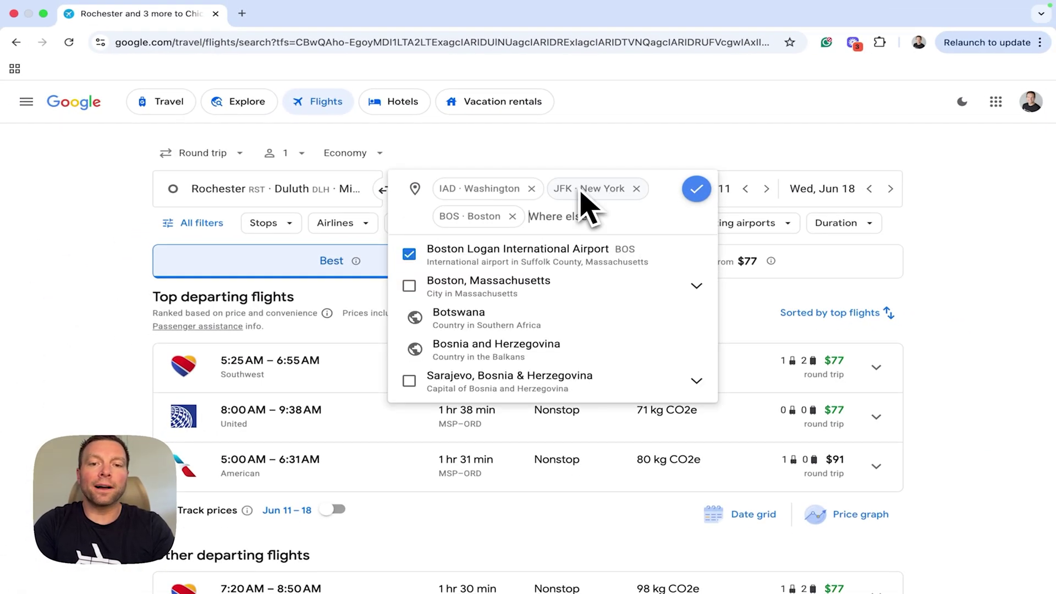
type("phl")
key("Return")
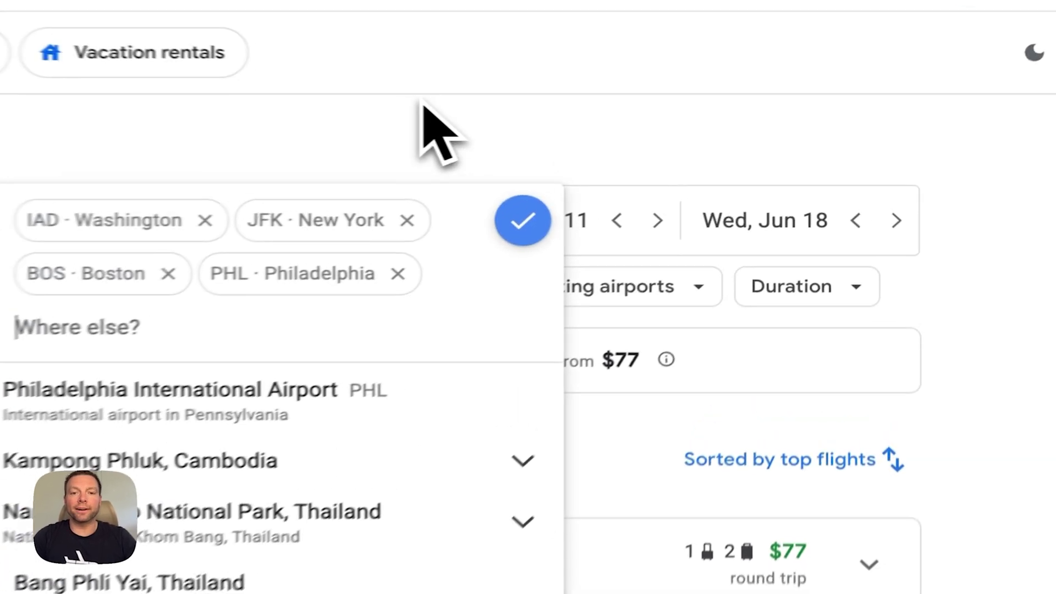
left_click(647, 132)
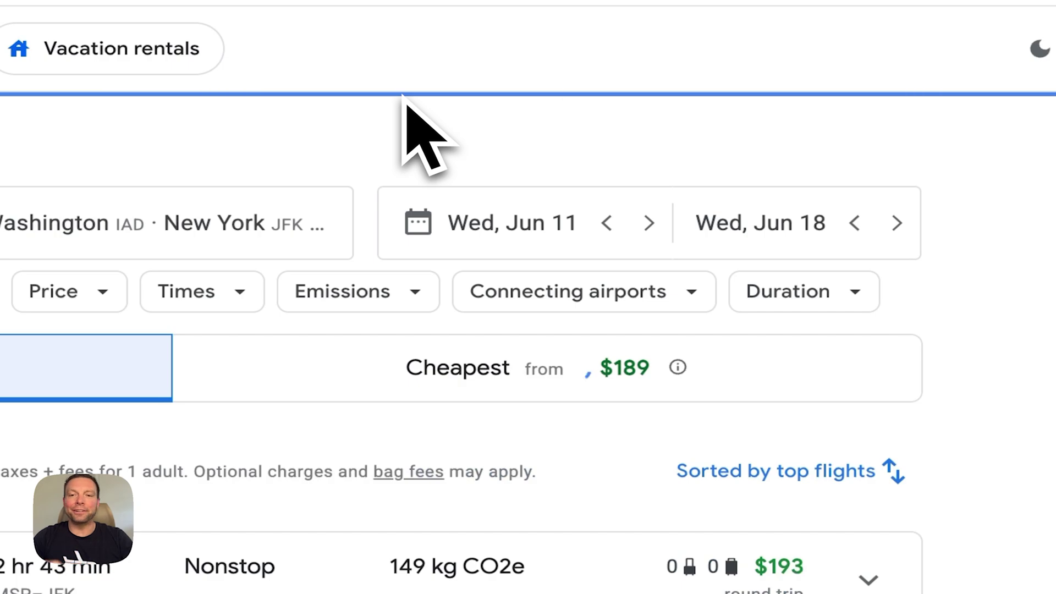
Start a new round-trip search with Los Angeles (LAX) as the departure airport.
left_click(505, 218)
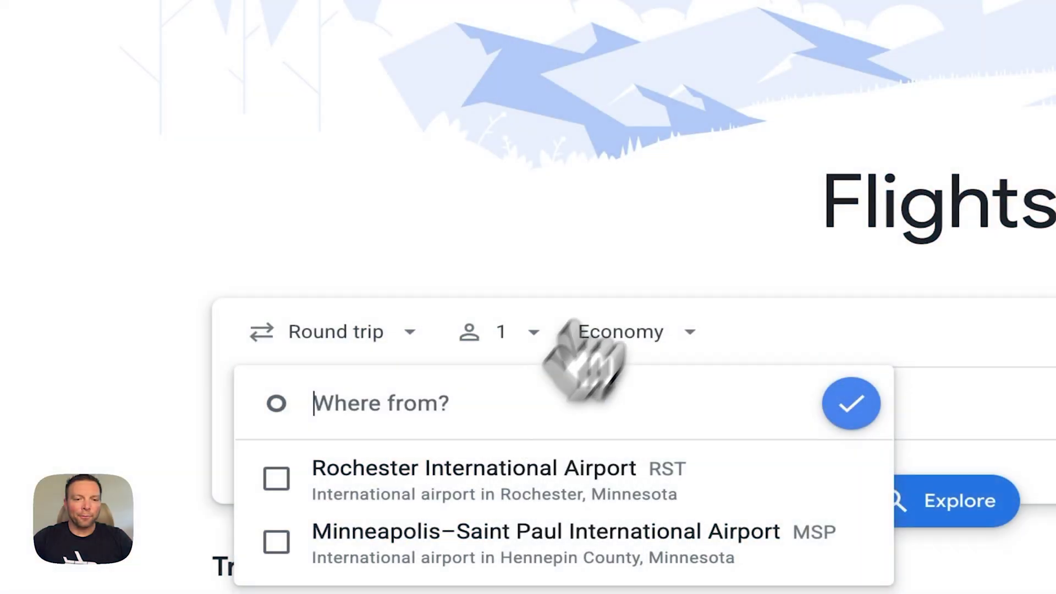
left_click(663, 218)
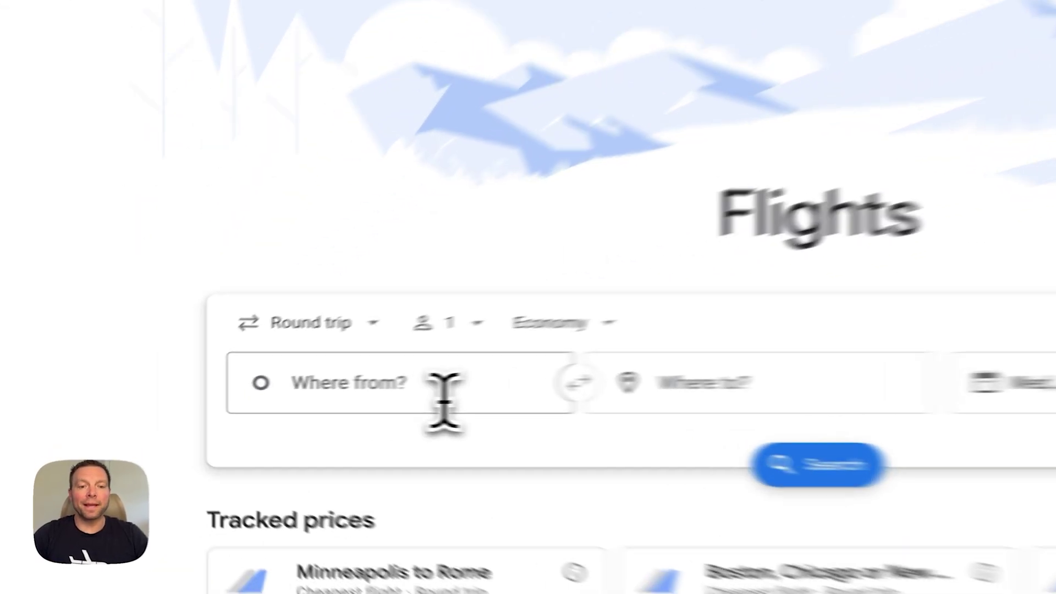
left_click(306, 404)
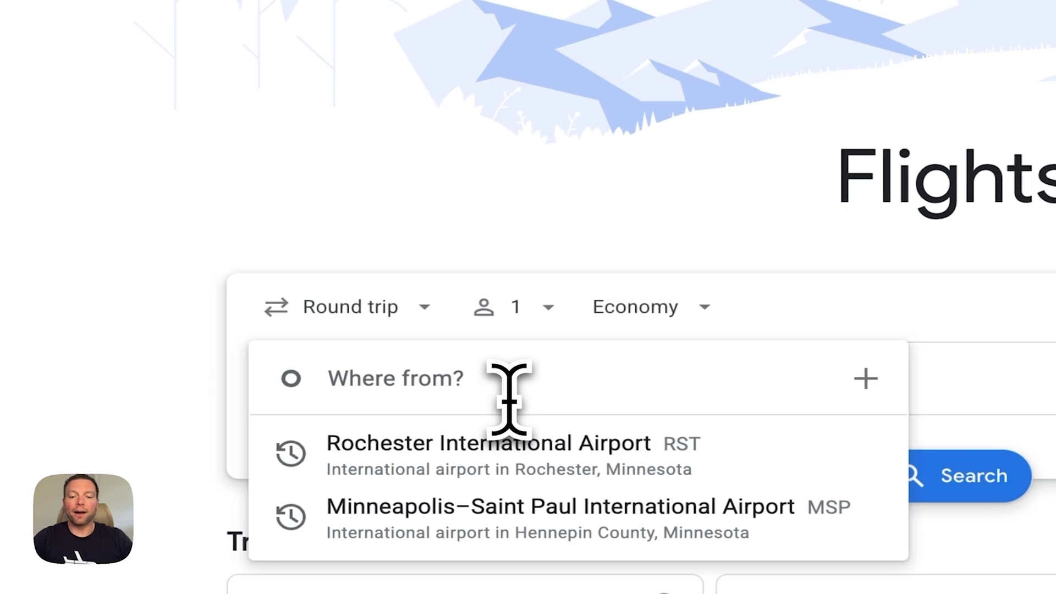
type("lax")
left_click(525, 443)
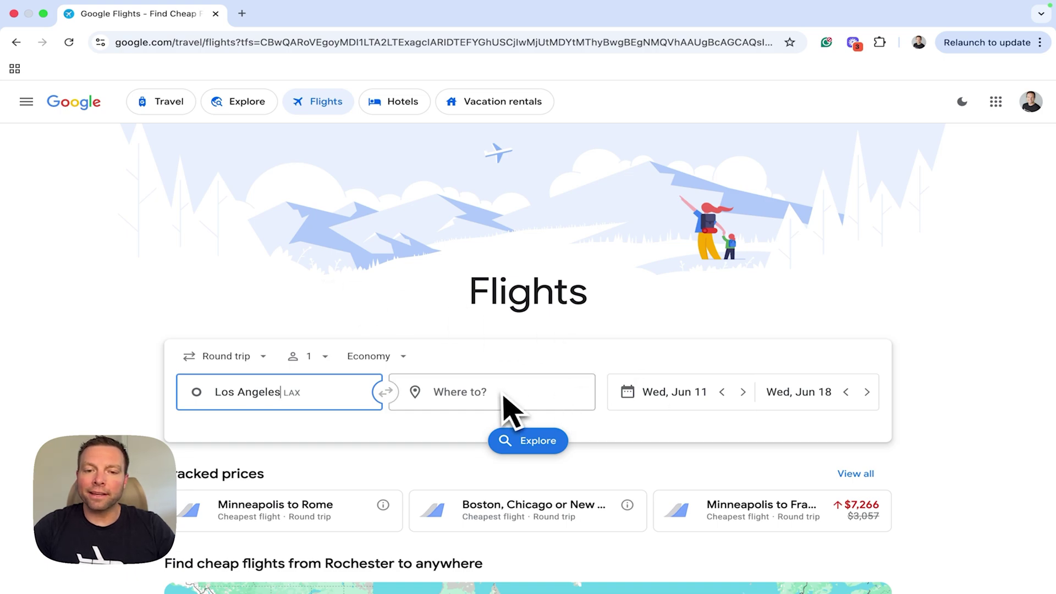
Clear the departure and return dates and explore destinations from Los Angeles without choosing a destination.
left_click(654, 393)
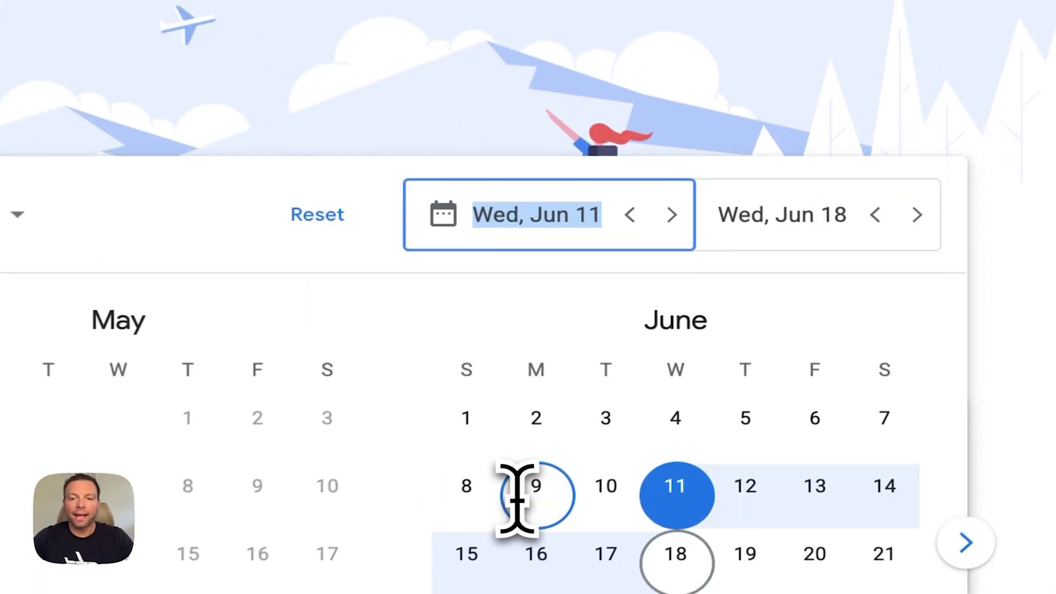
left_click(312, 214)
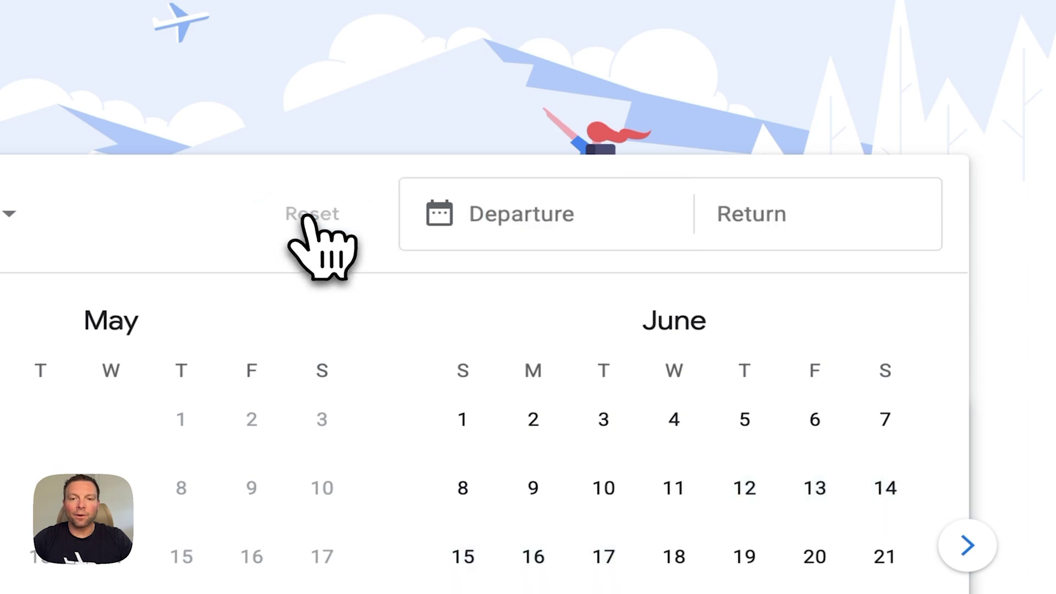
left_click(504, 103)
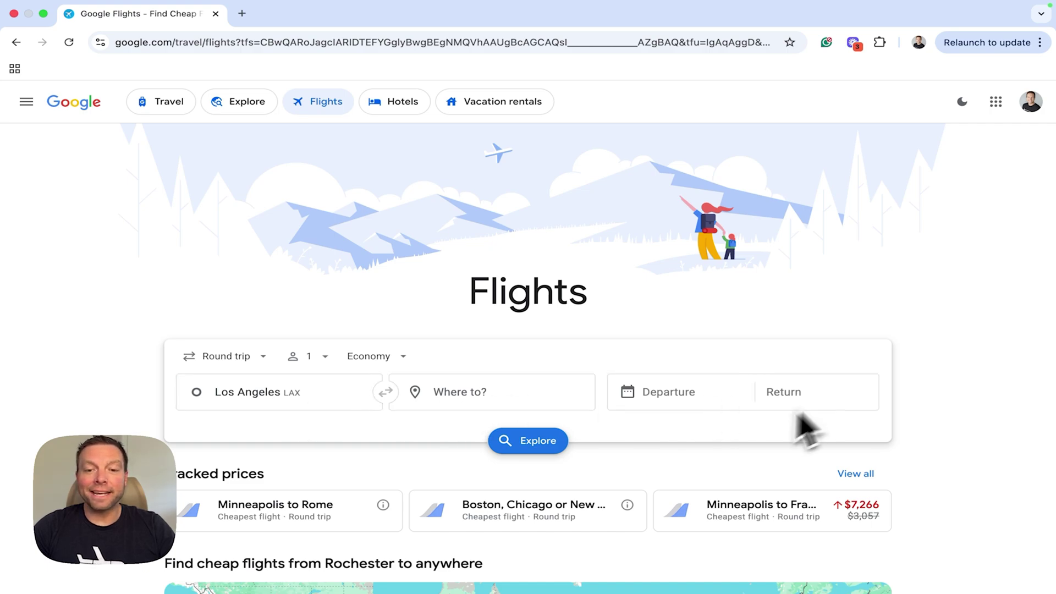
left_click(525, 442)
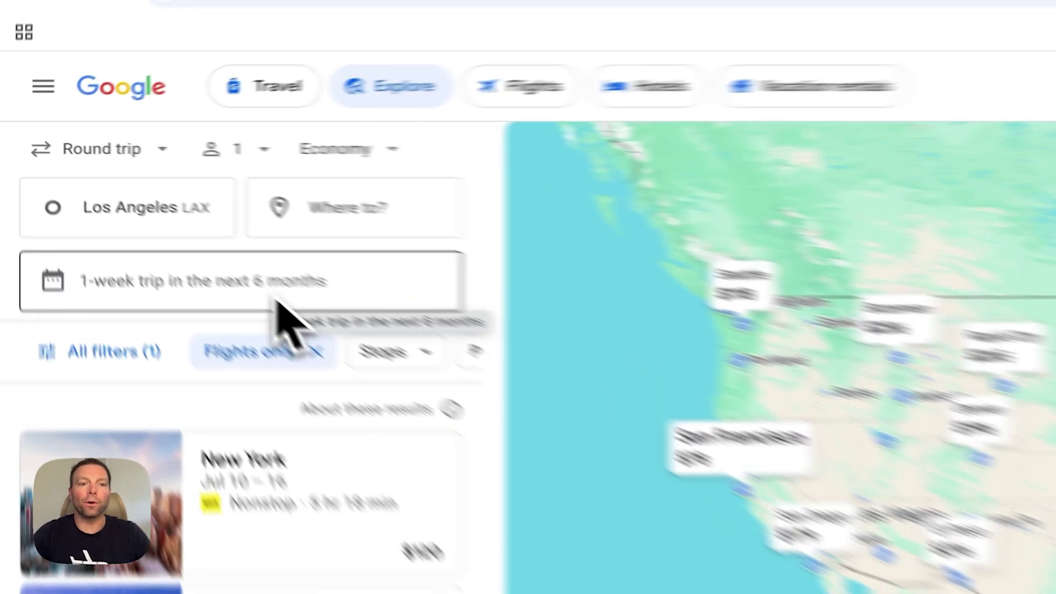
Try the flexible date options for August, July and a weekend trip, then restore a 1-week trip in the next 6 months.
left_click(169, 233)
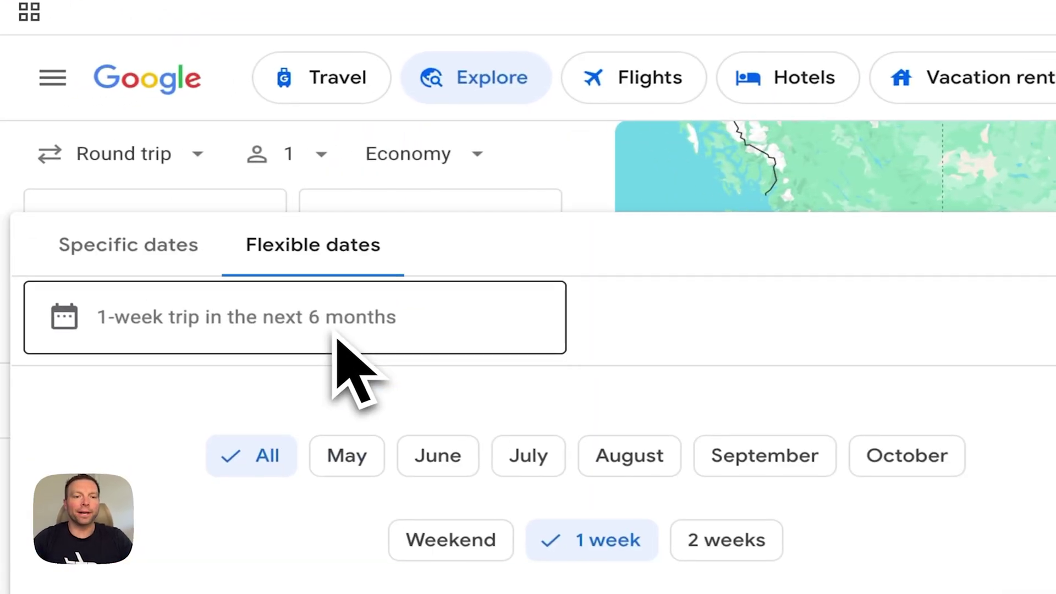
left_click(684, 189)
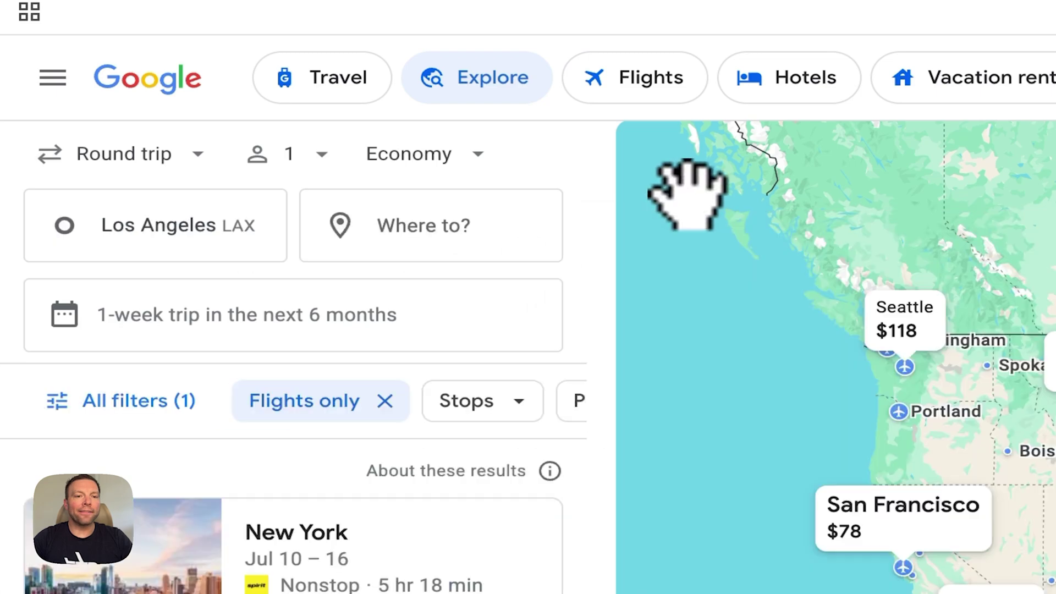
left_click(337, 311)
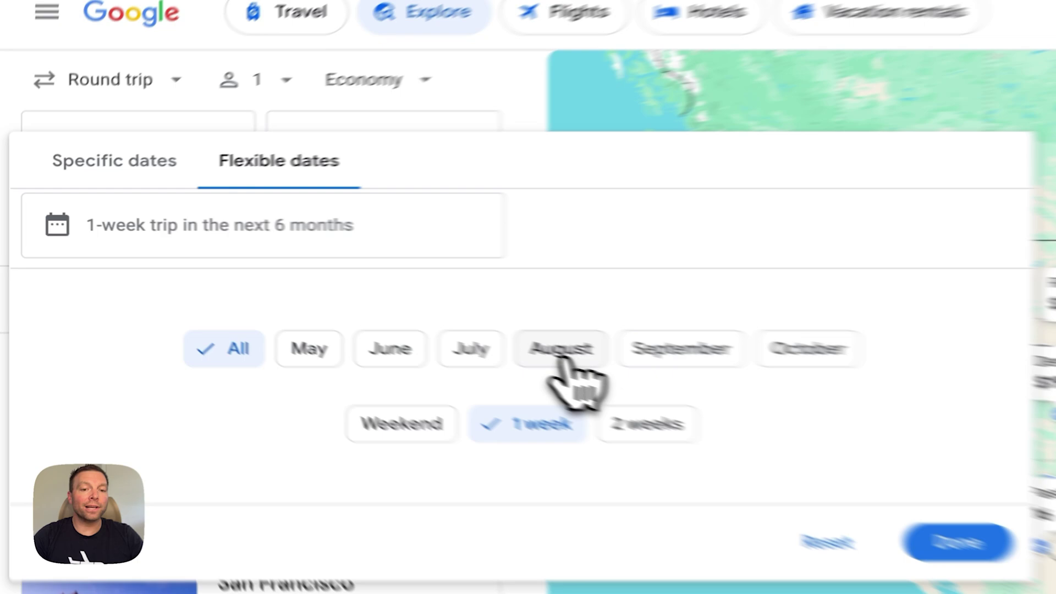
left_click(315, 292)
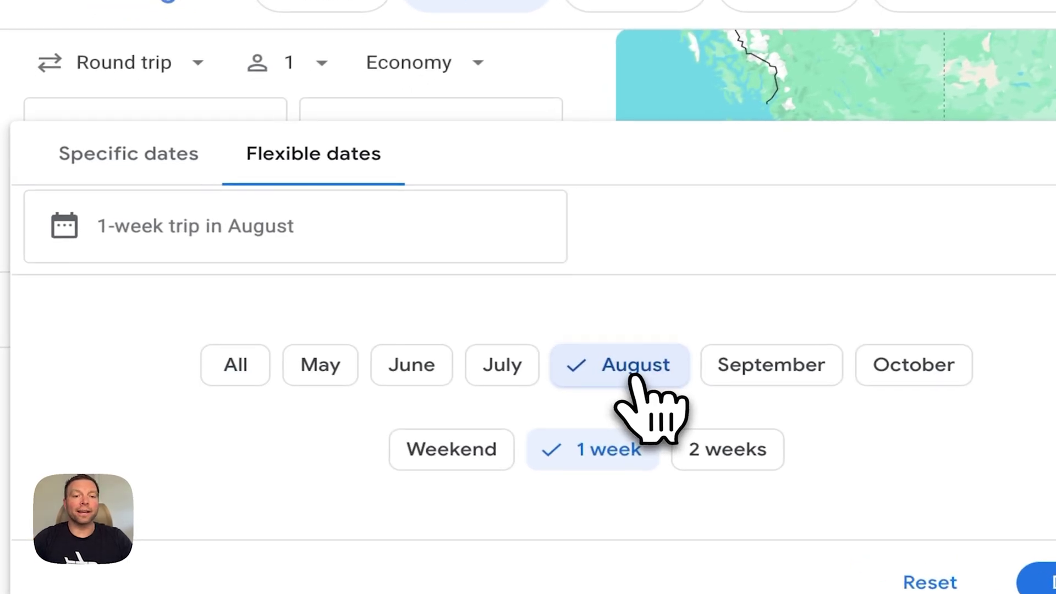
left_click(508, 367)
left_click(240, 372)
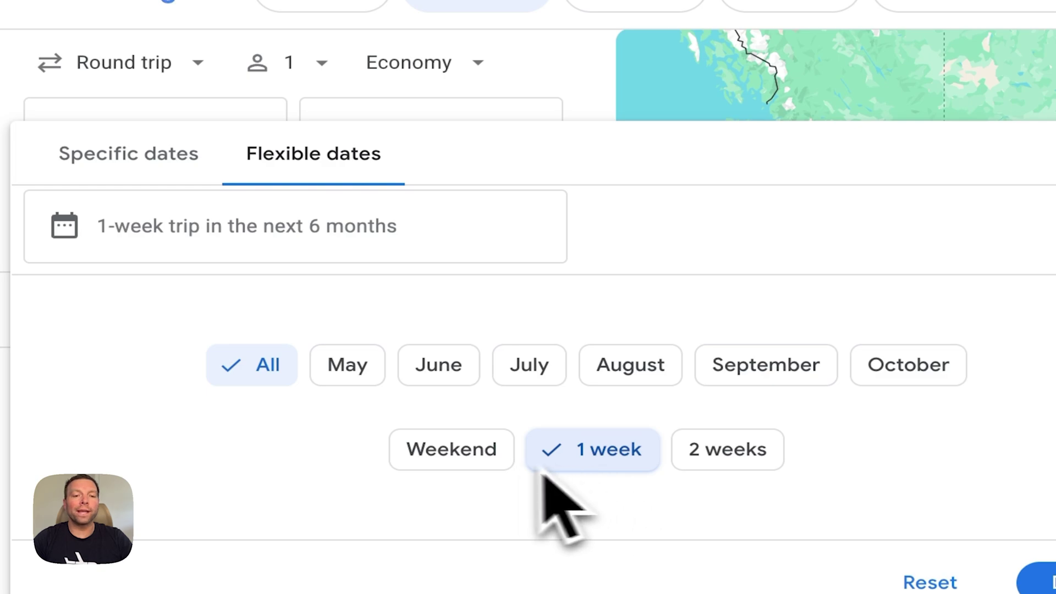
left_click(500, 464)
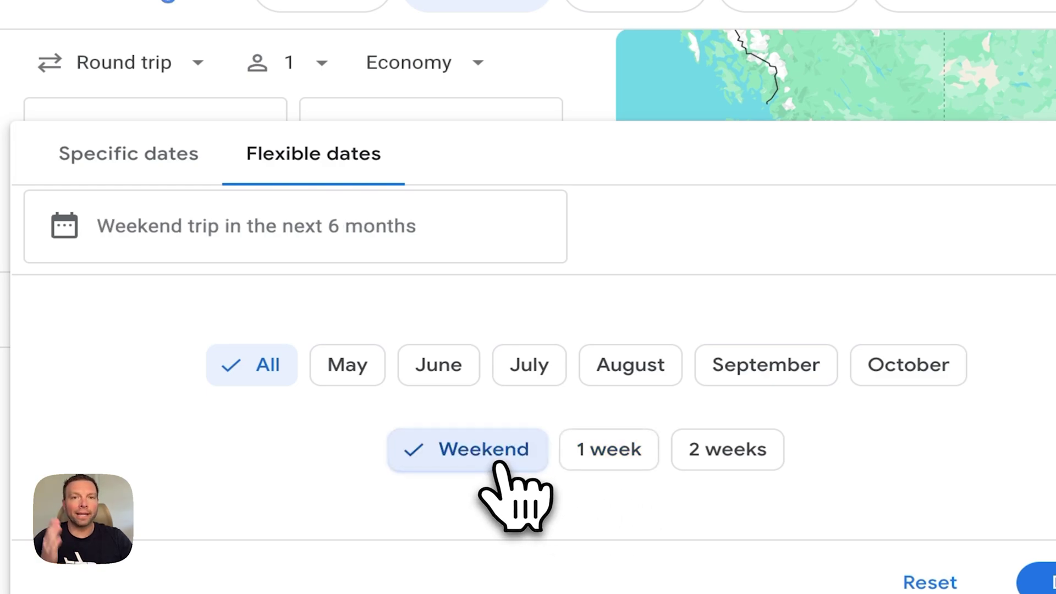
left_click(610, 460)
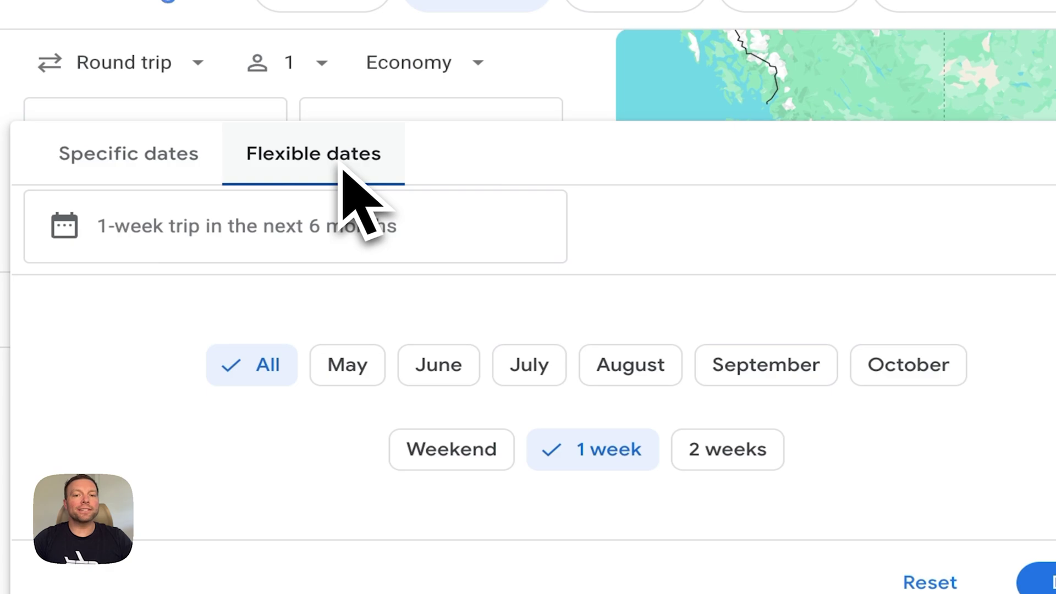
left_click(761, 98)
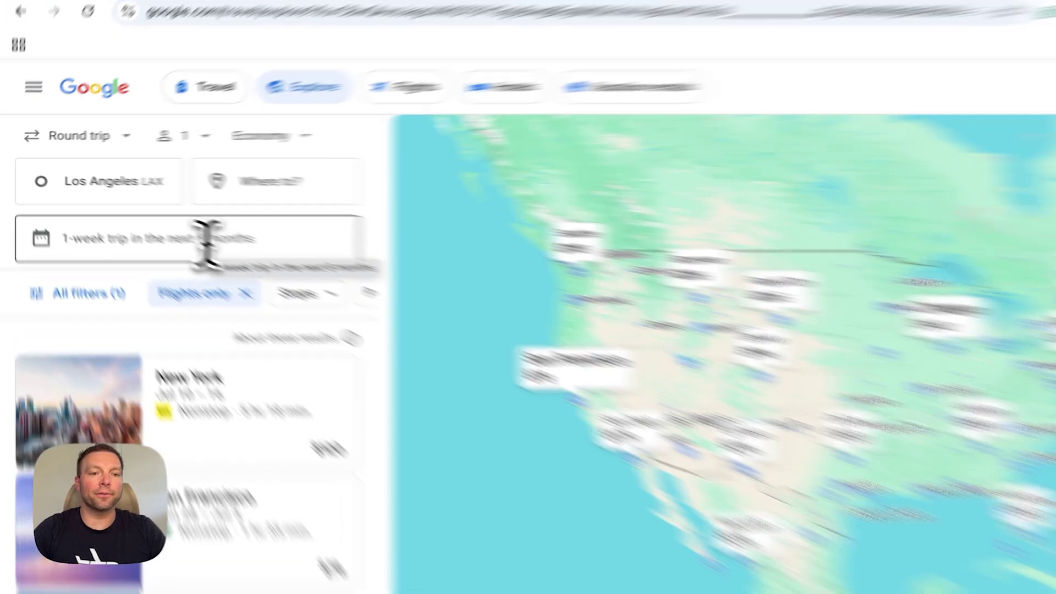
Set specific travel dates of Wed, Jul 9 to Wed, Jul 16 and look over the fares on the map.
left_click(187, 224)
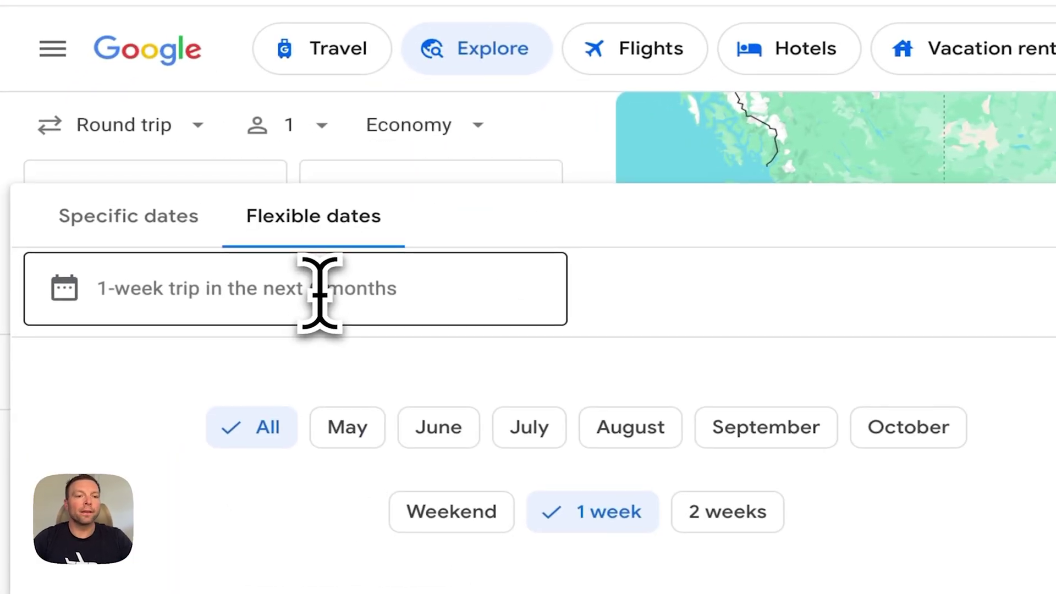
left_click(129, 216)
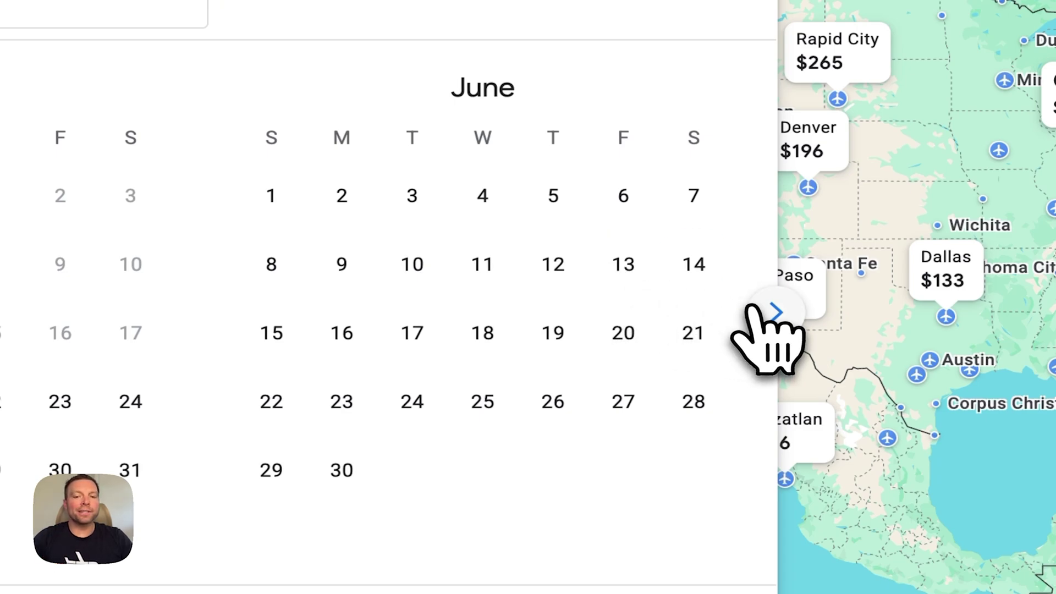
left_click(766, 314)
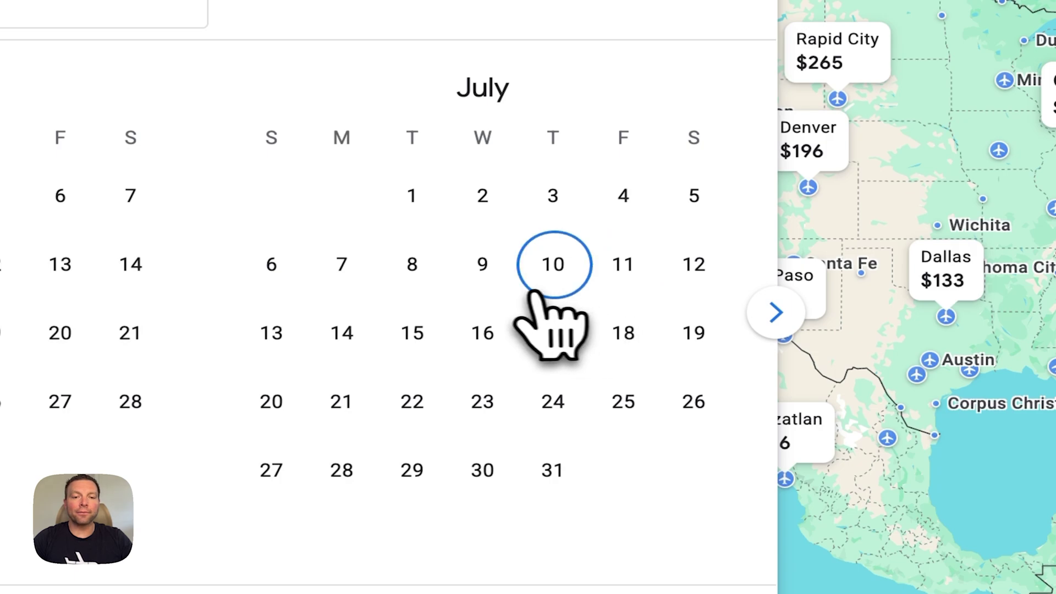
left_click(484, 286)
left_click(483, 333)
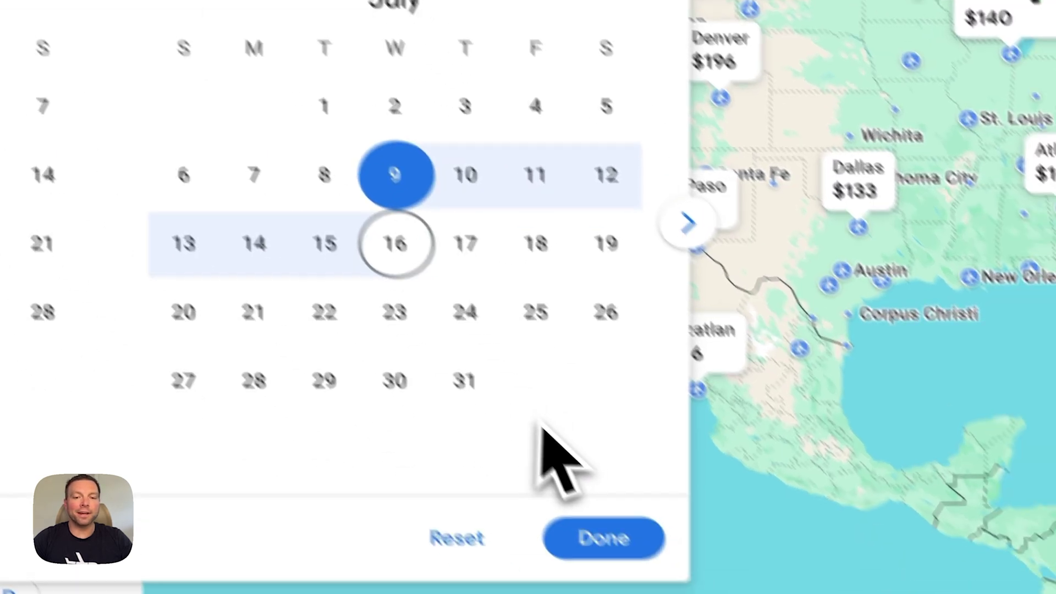
left_click(550, 507)
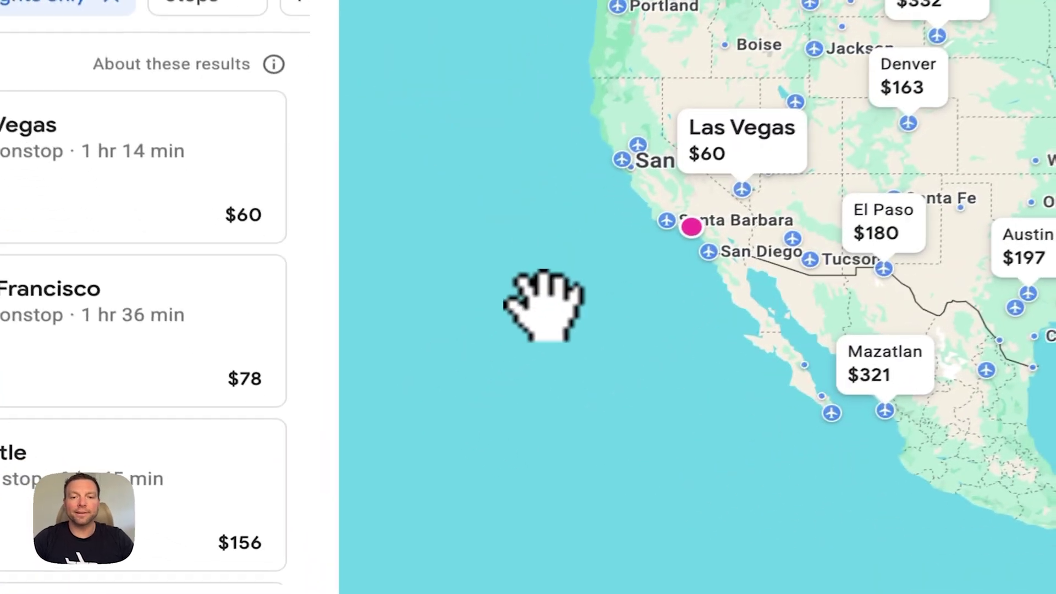
left_click_drag(409, 419, 394, 422)
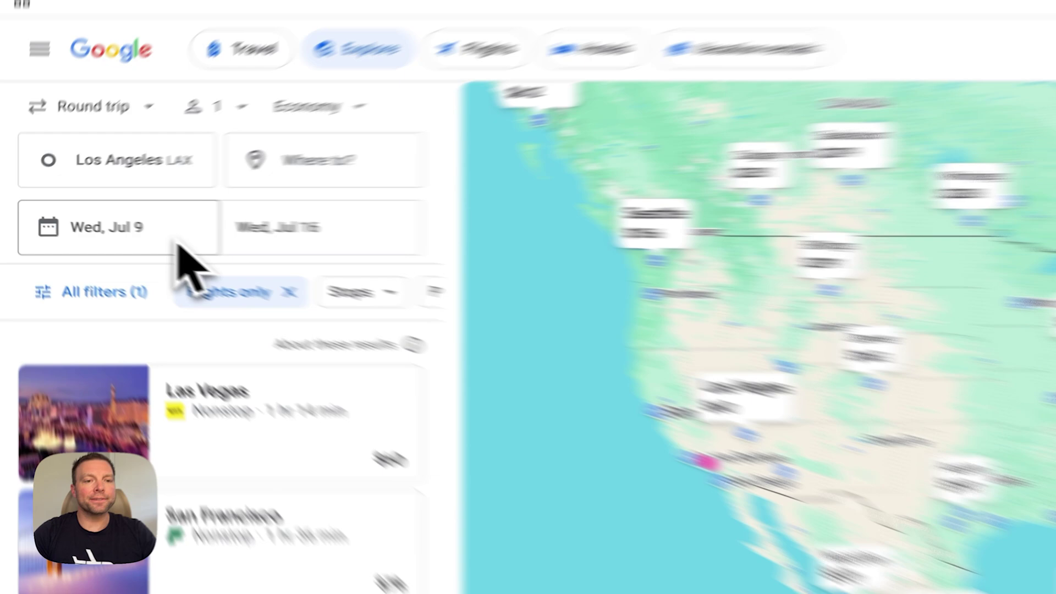
Switch the travel dates back to a flexible 1-week trip in the next 6 months.
left_click(118, 234)
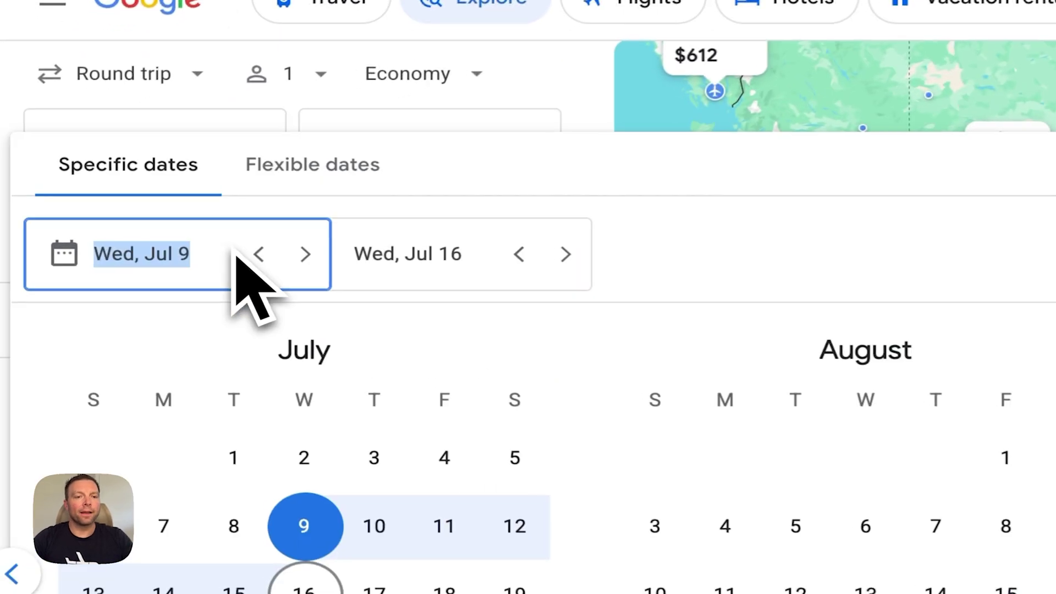
left_click(165, 188)
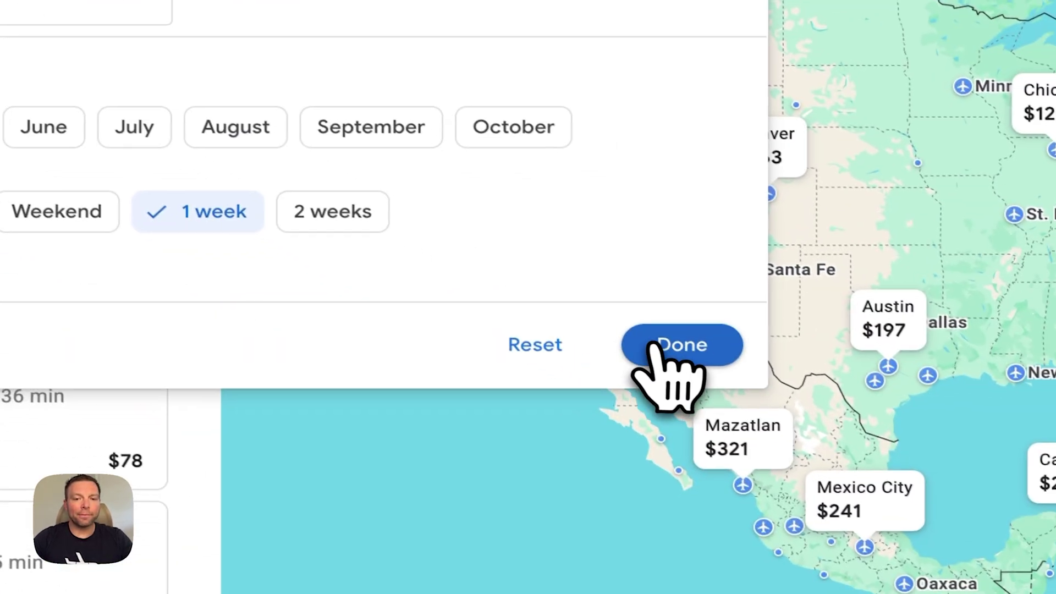
left_click(1042, 586)
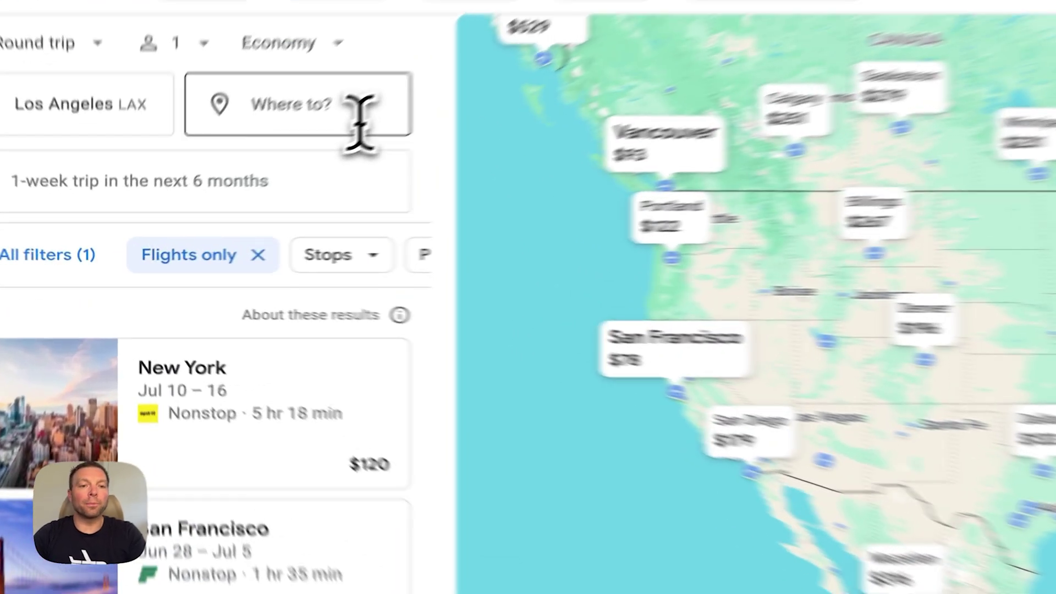
Limit the explored destinations to the US state of Florida.
left_click(252, 184)
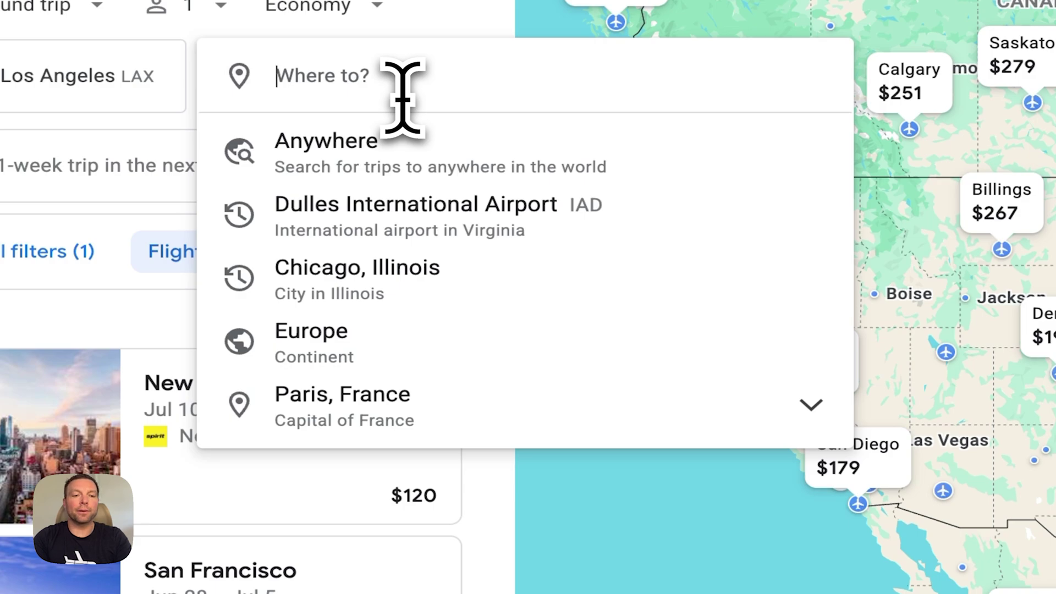
type("florida")
left_click(410, 162)
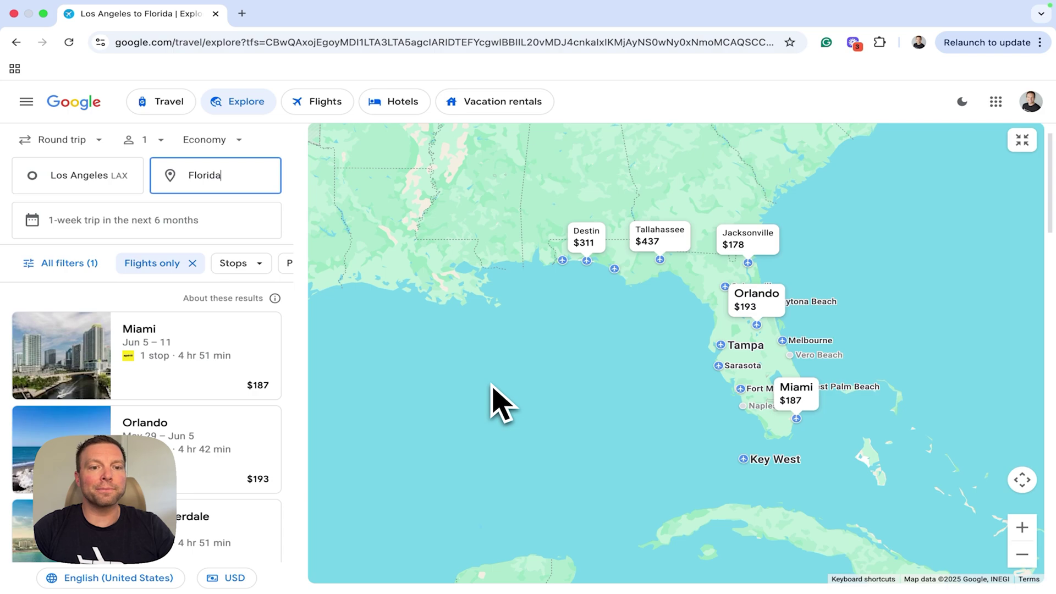
Change the explored destination from Florida to Mexico.
left_click(223, 176)
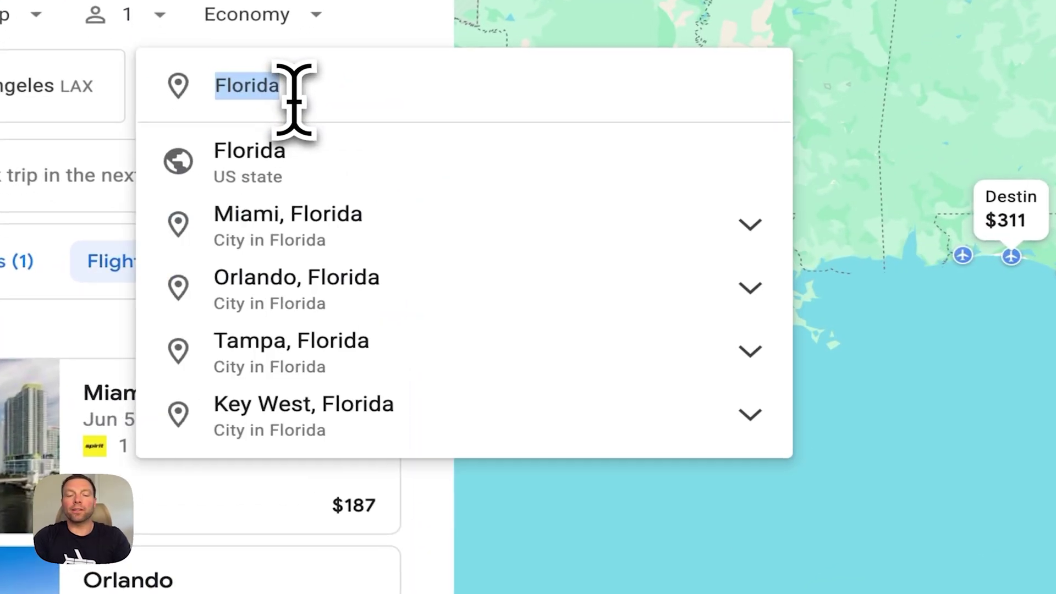
type("mexico")
left_click(368, 165)
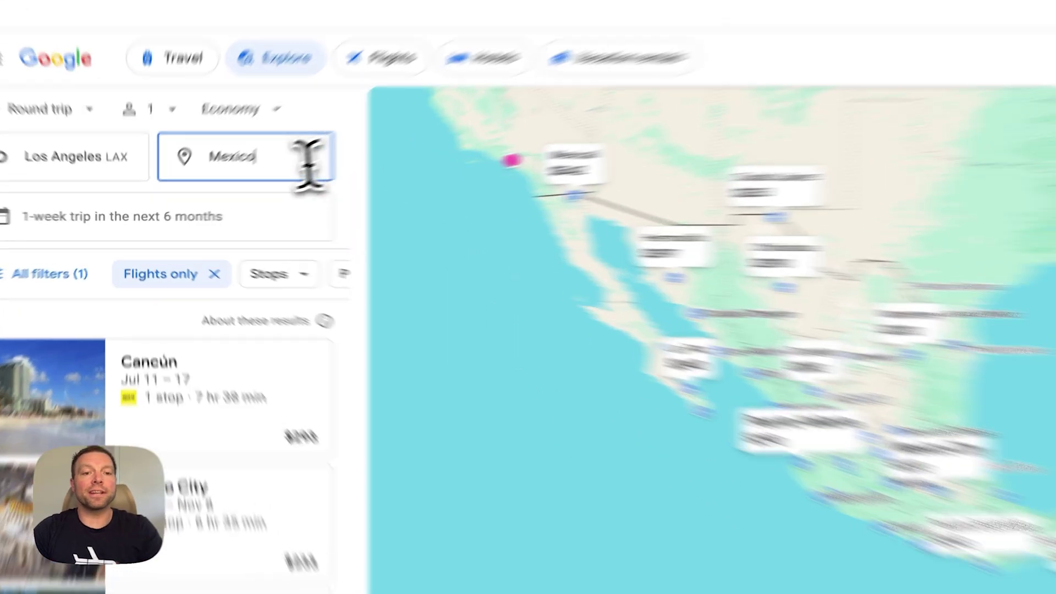
Change the explored destination to England, United Kingdom.
left_click(258, 177)
type("england, United Kingdom")
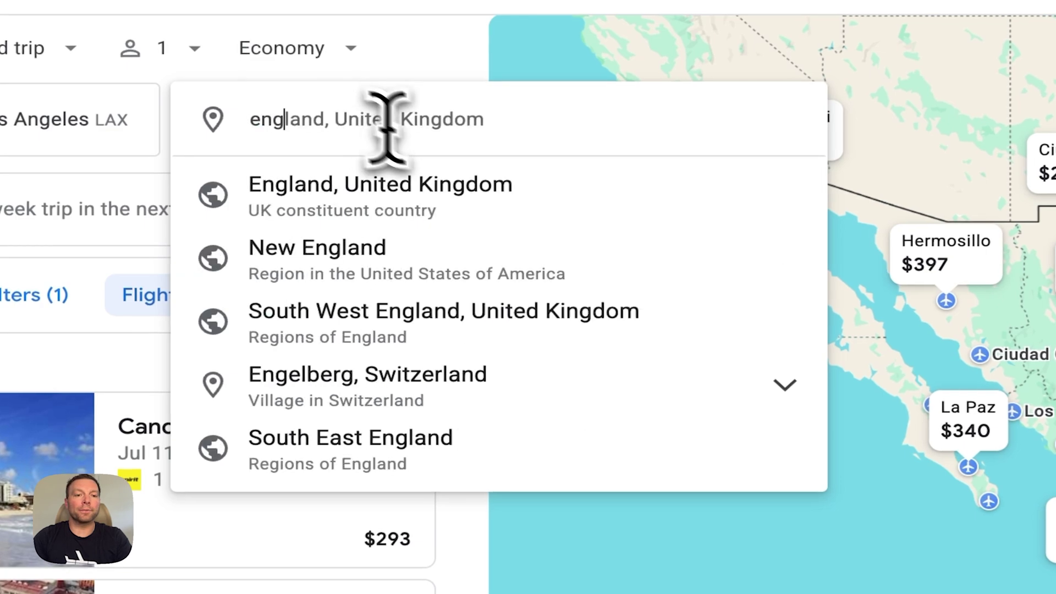
left_click(503, 215)
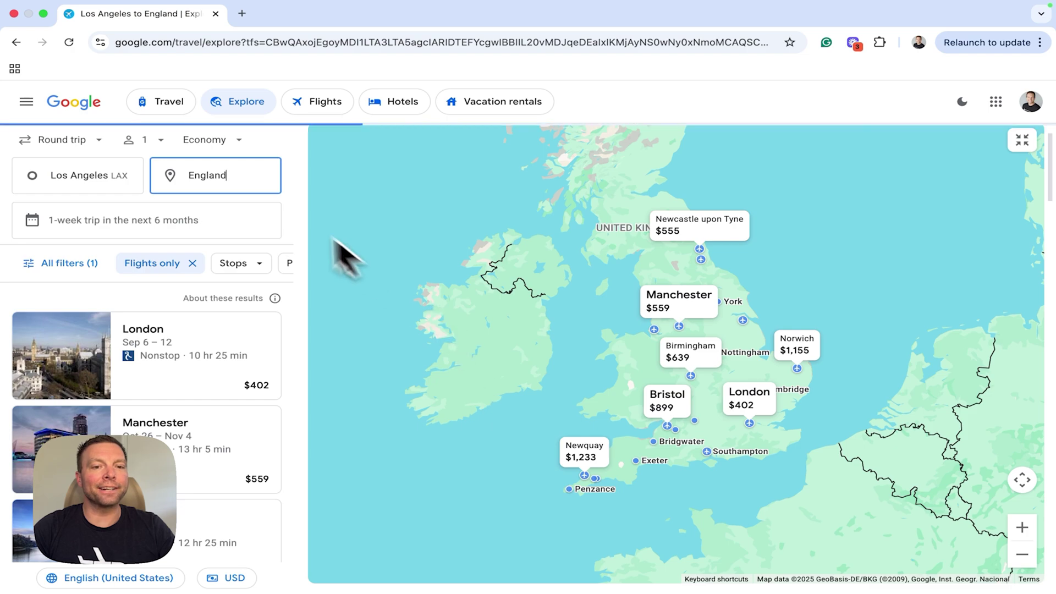
Change the explored destination to Europe and open the flight details for Barcelona from the map.
left_click(236, 174)
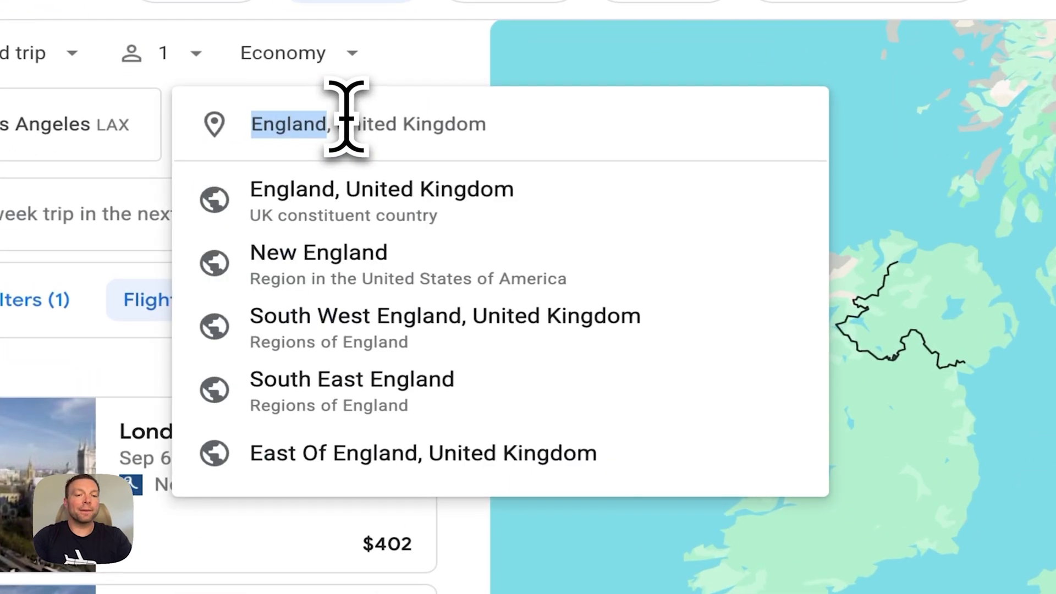
type("europe")
left_click(384, 198)
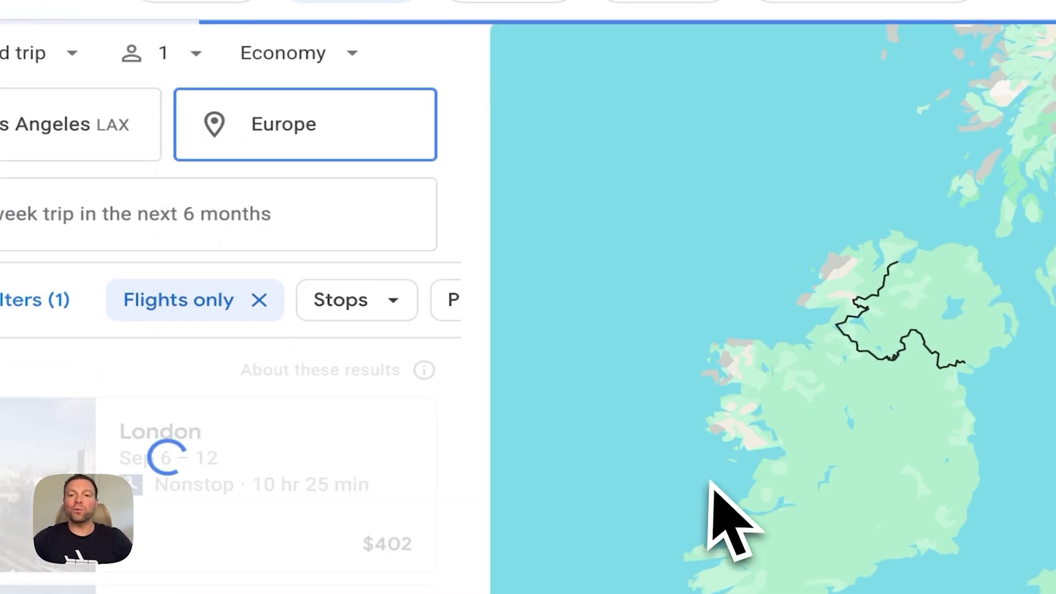
scroll(711, 484, "down", 5)
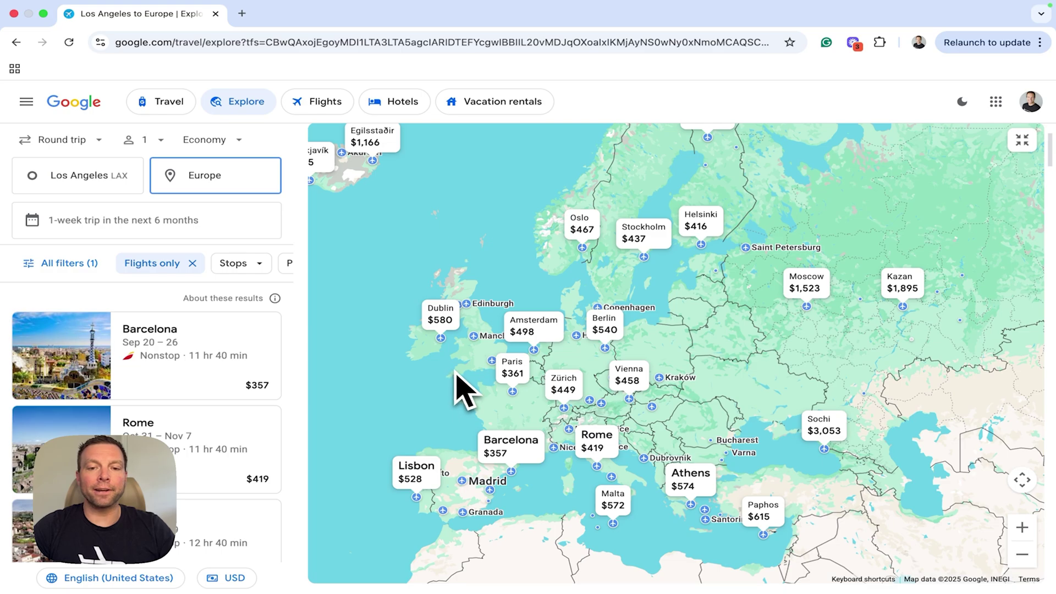
left_click(487, 443)
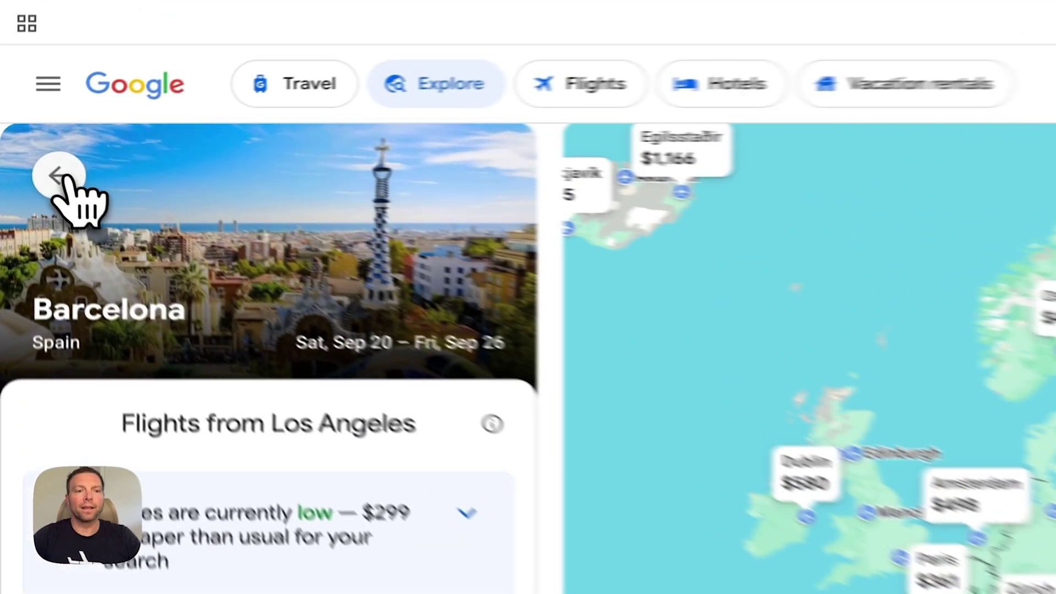
Leave the Barcelona flight details and change the explored destination from Europe to the Caribbean.
left_click(31, 152)
scroll(204, 220, "down", 3)
scroll(228, 234, "up", 10)
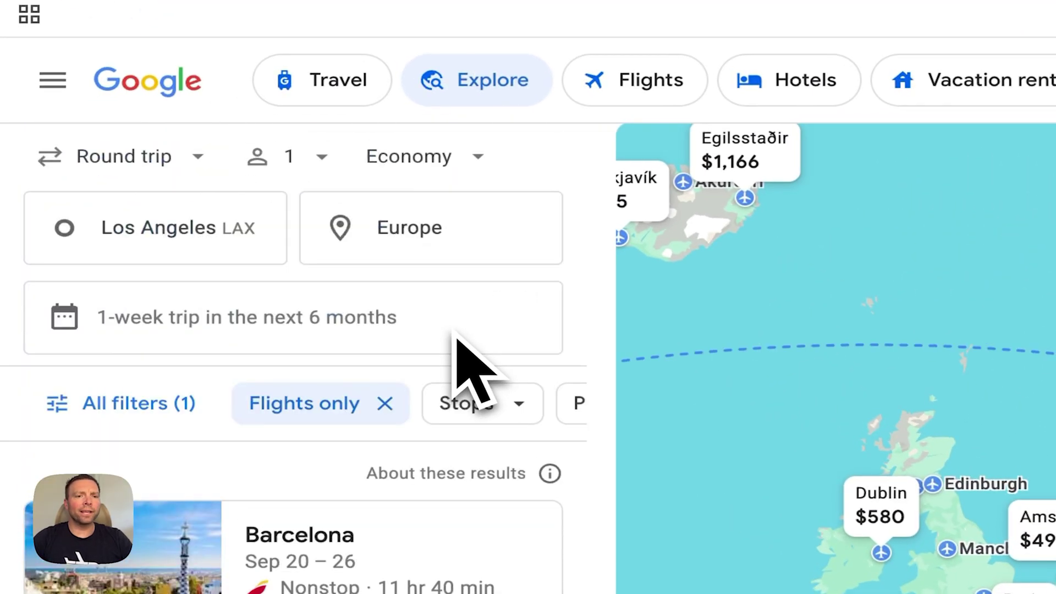
left_click(476, 236)
type("car")
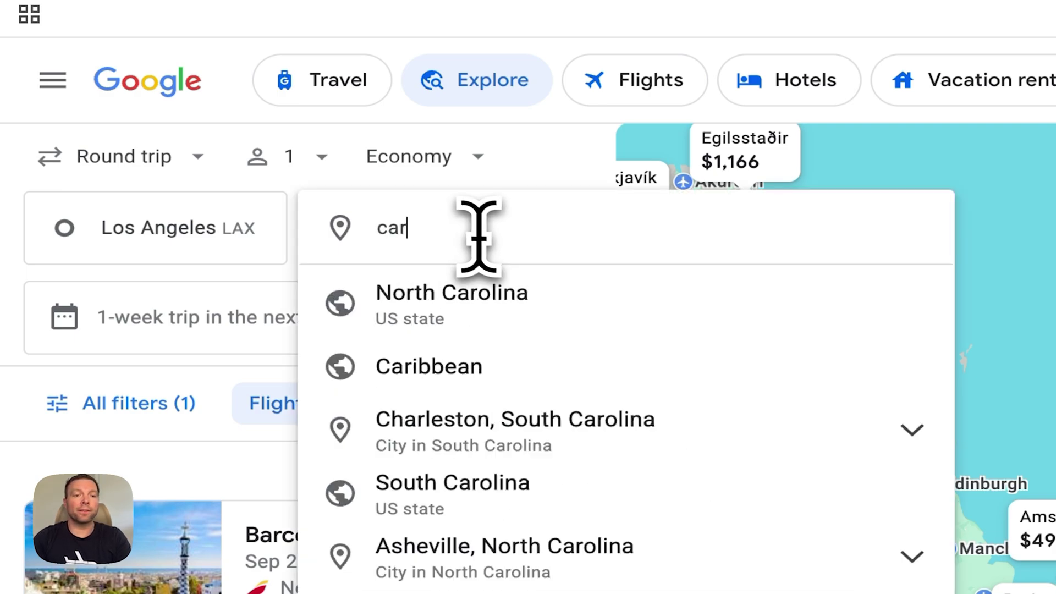
left_click(523, 360)
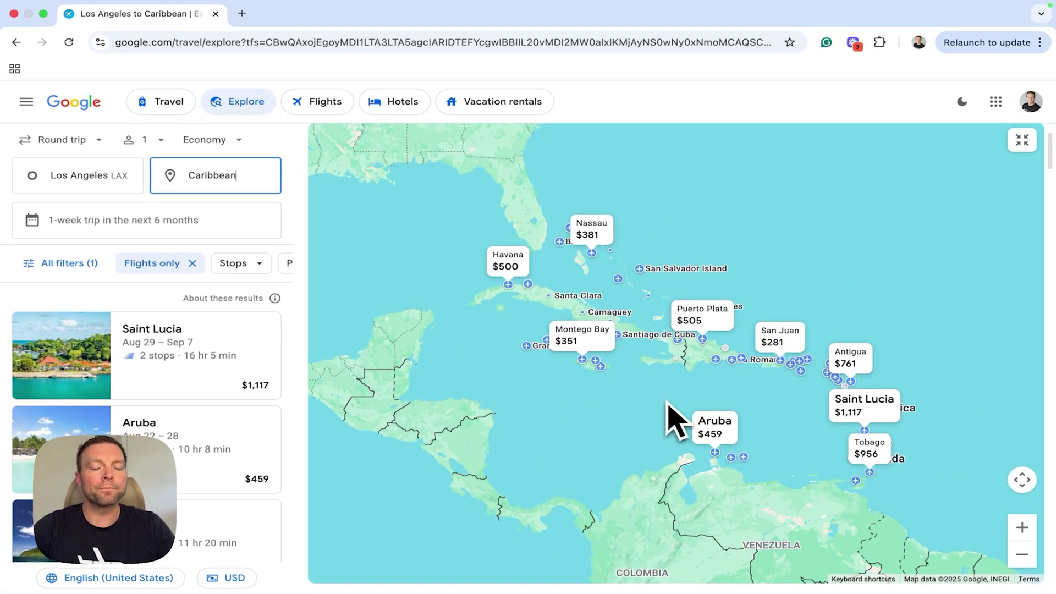
Clear the Caribbean destination and explore flights to Anywhere in the world.
left_click(223, 181)
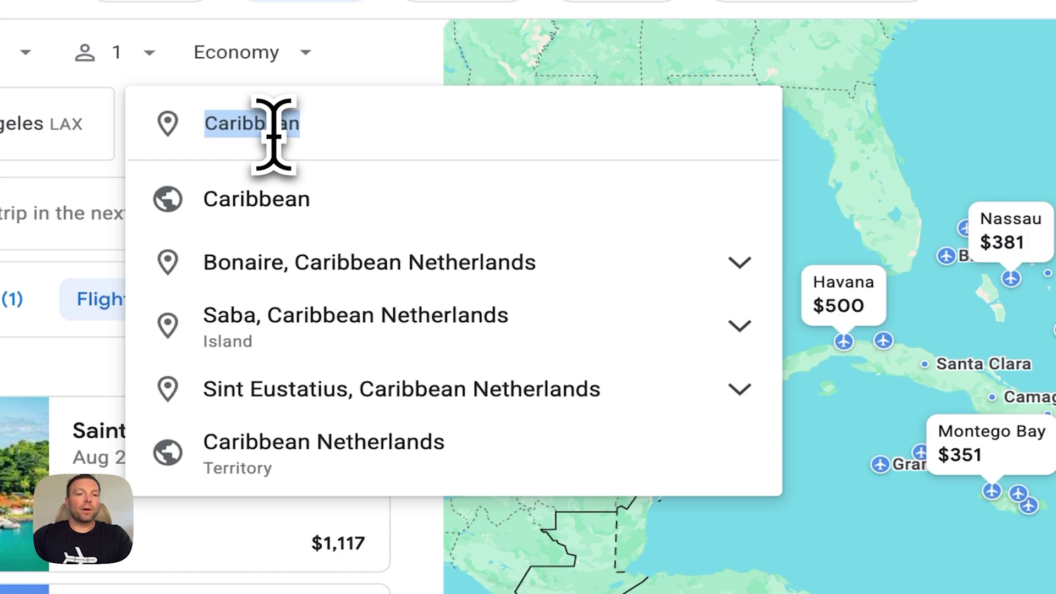
key("BackSpace")
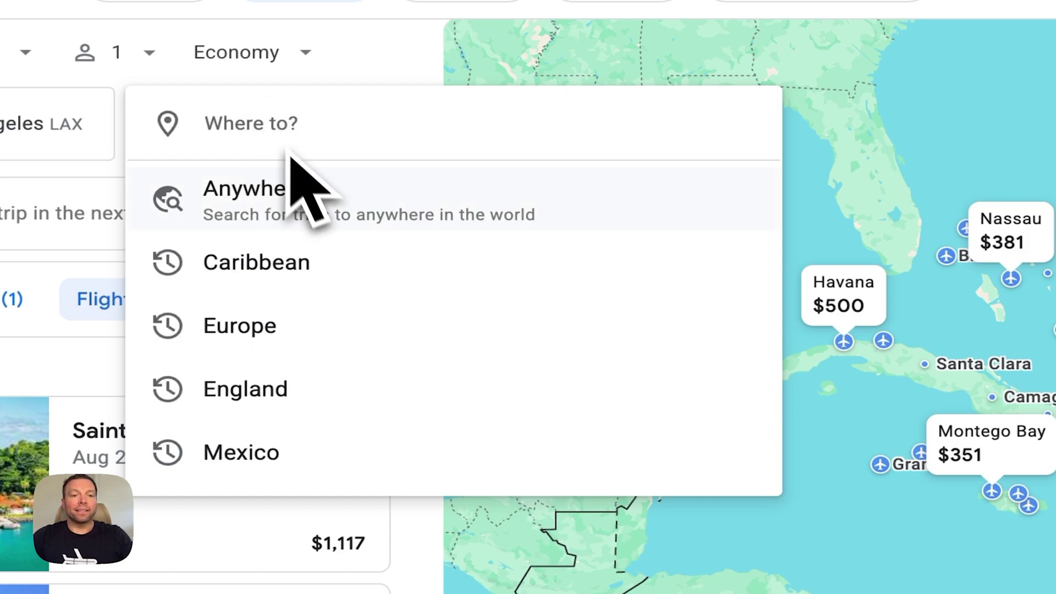
left_click(311, 205)
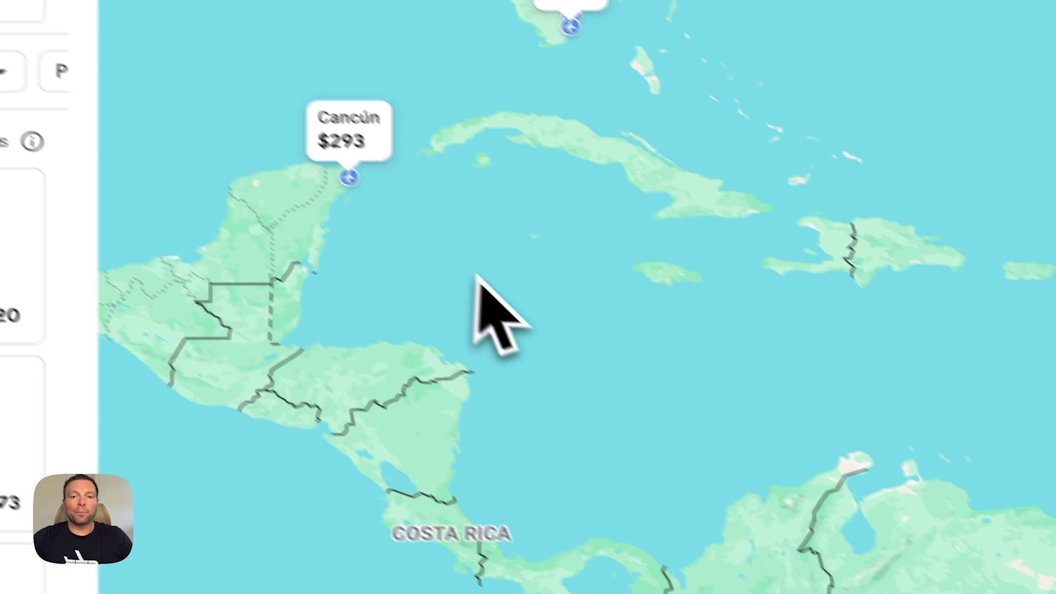
Examine the map fares across the Americas, Pacific, Asia, Africa and Europe, then close the Tarawa flight details.
scroll(829, 511, "down", 4)
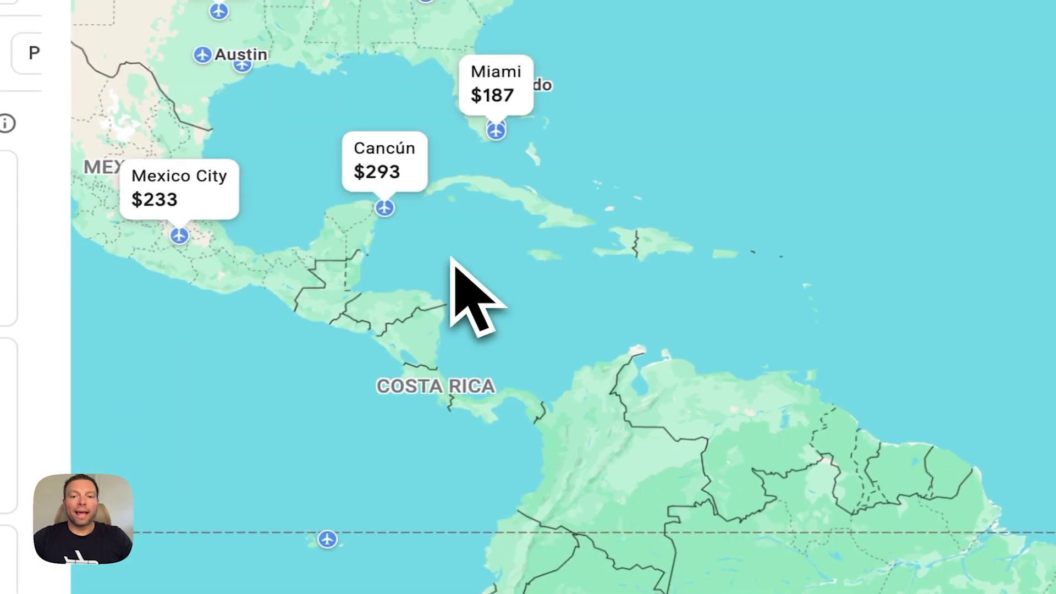
left_click_drag(695, 591, 905, 557)
left_click_drag(288, 318, 808, 336)
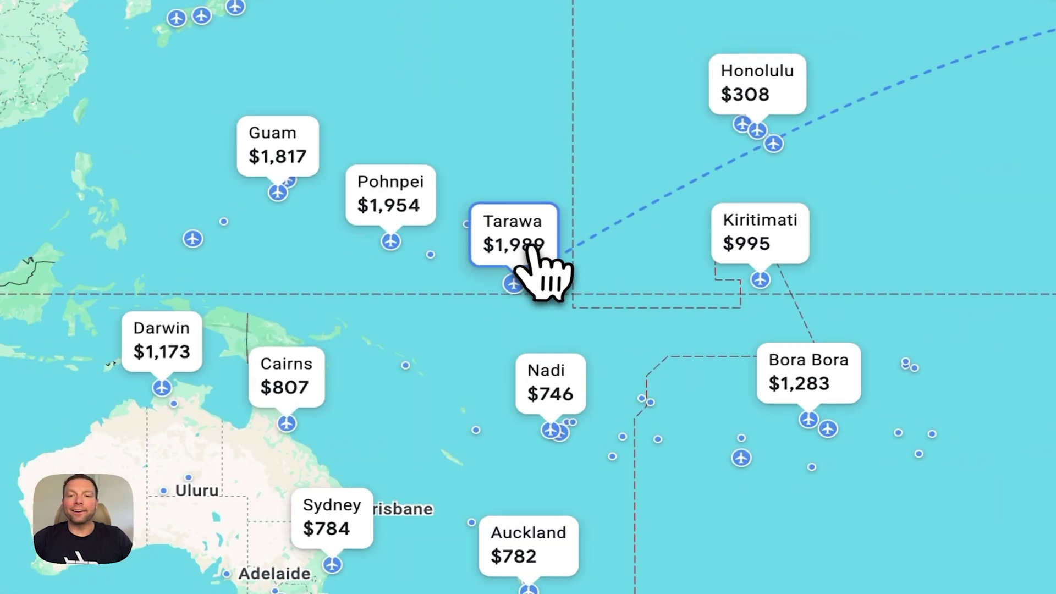
left_click_drag(417, 302, 625, 313)
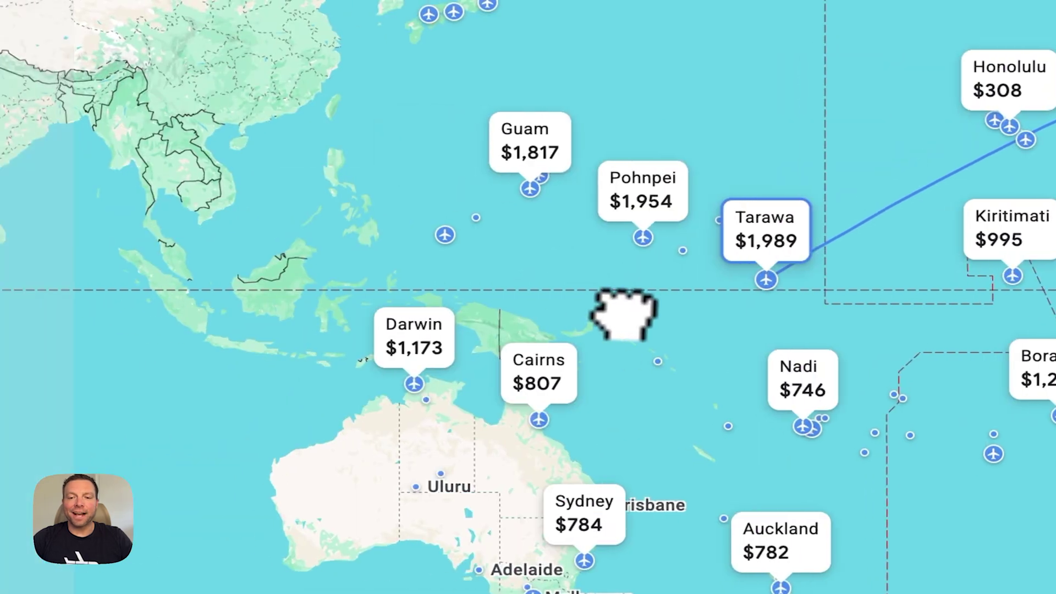
left_click_drag(322, 302, 704, 363)
left_click_drag(471, 377, 790, 406)
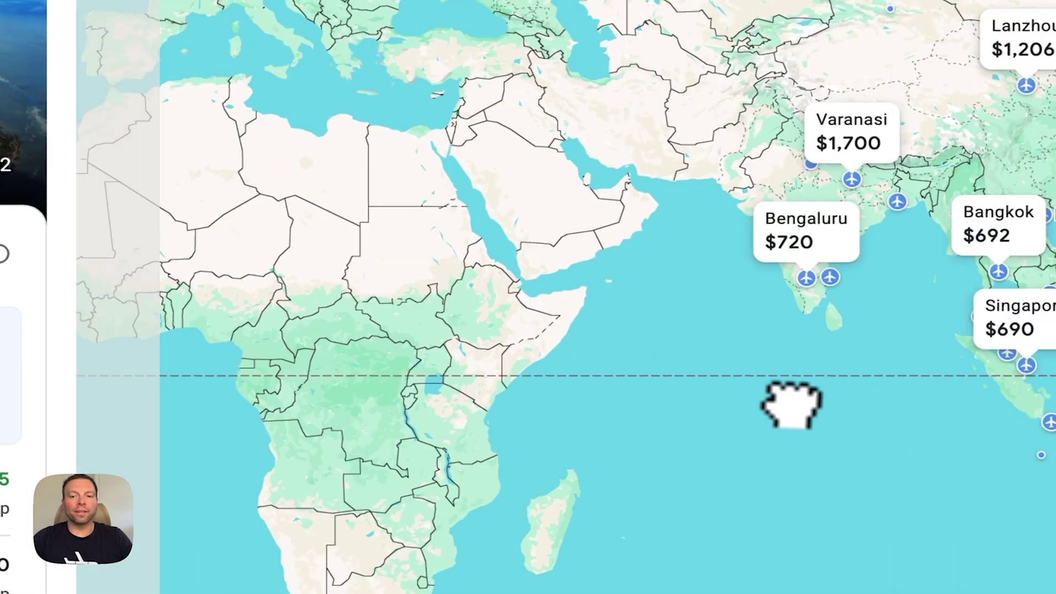
left_click_drag(349, 272, 522, 377)
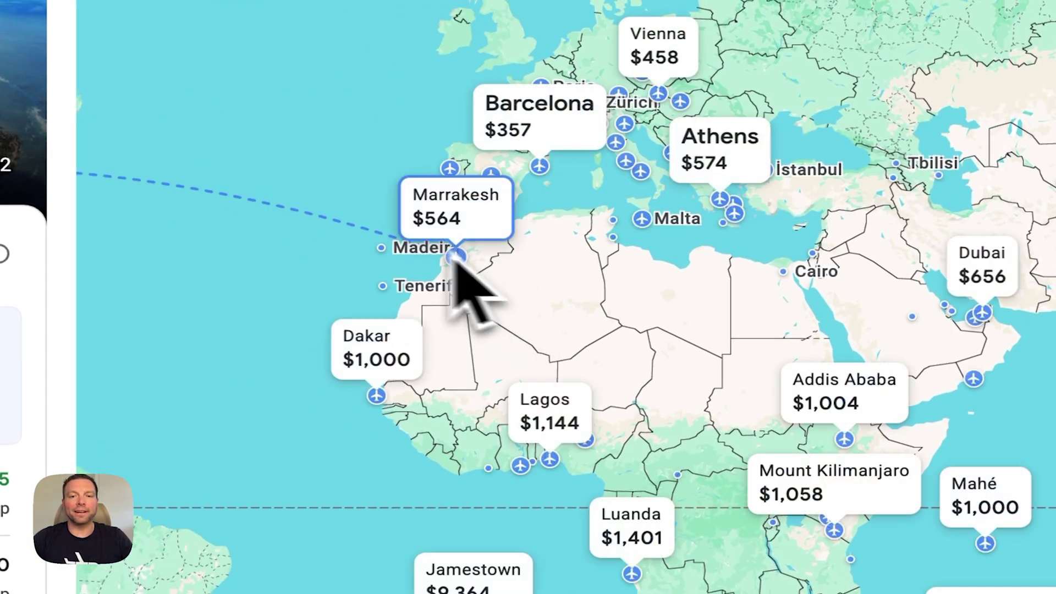
left_click_drag(302, 229, 360, 200)
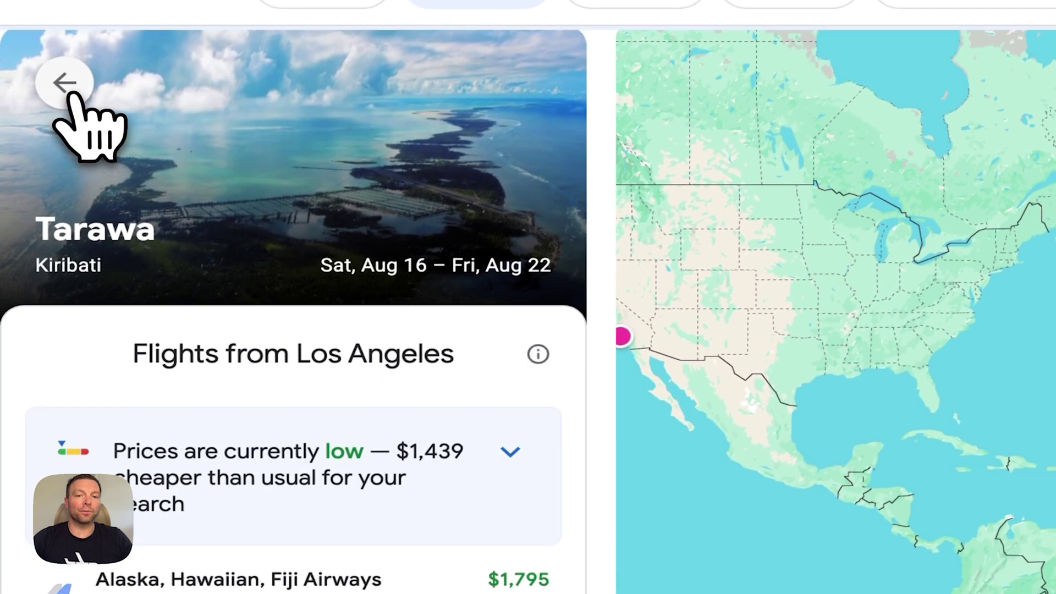
left_click(66, 88)
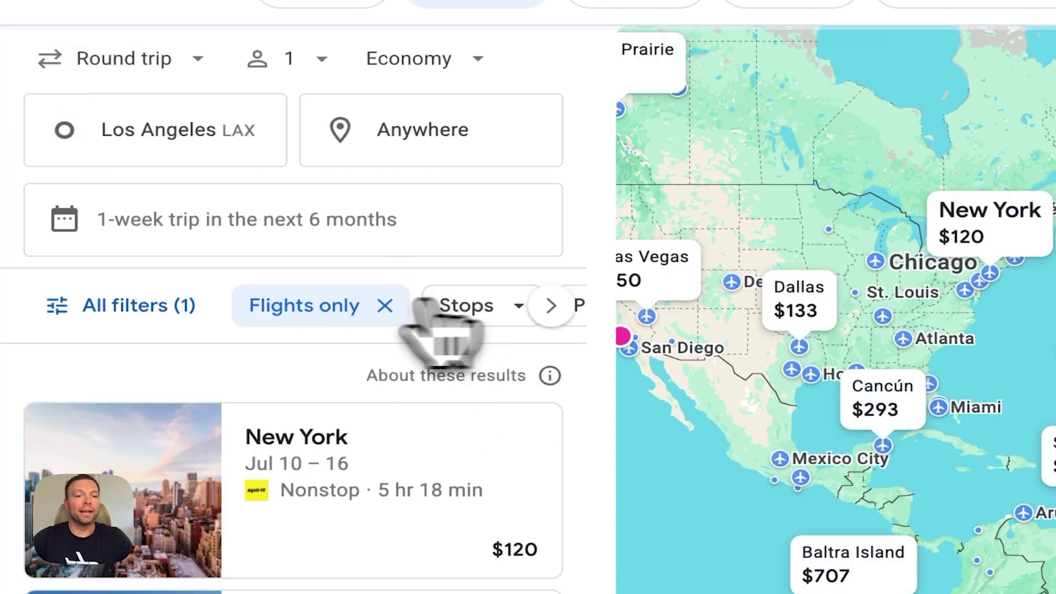
Filter the explored destinations to nonstop flights only.
left_click(134, 312)
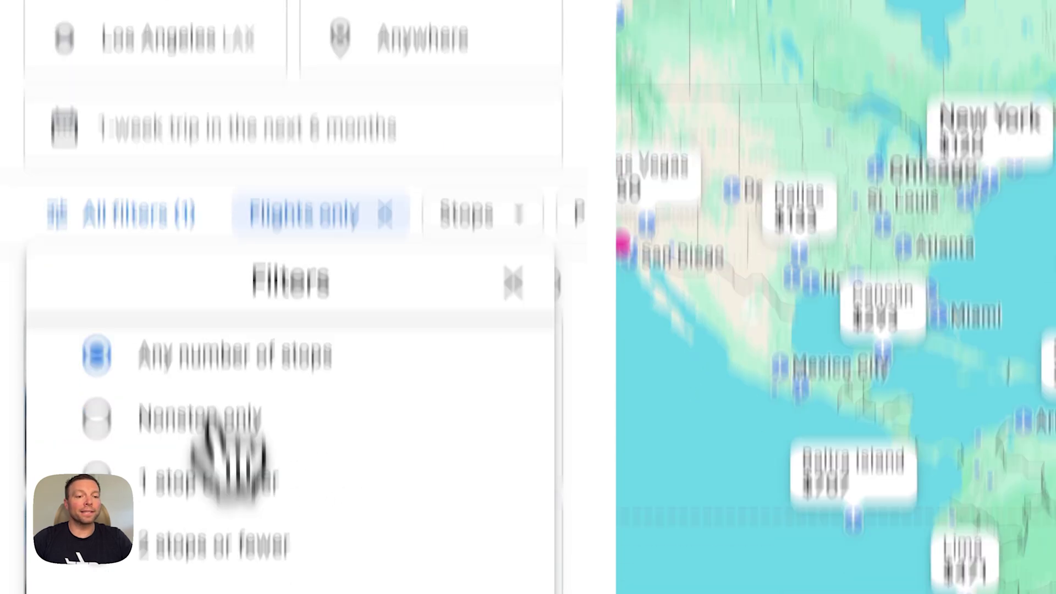
left_click(207, 512)
scroll(279, 301, "down", 8)
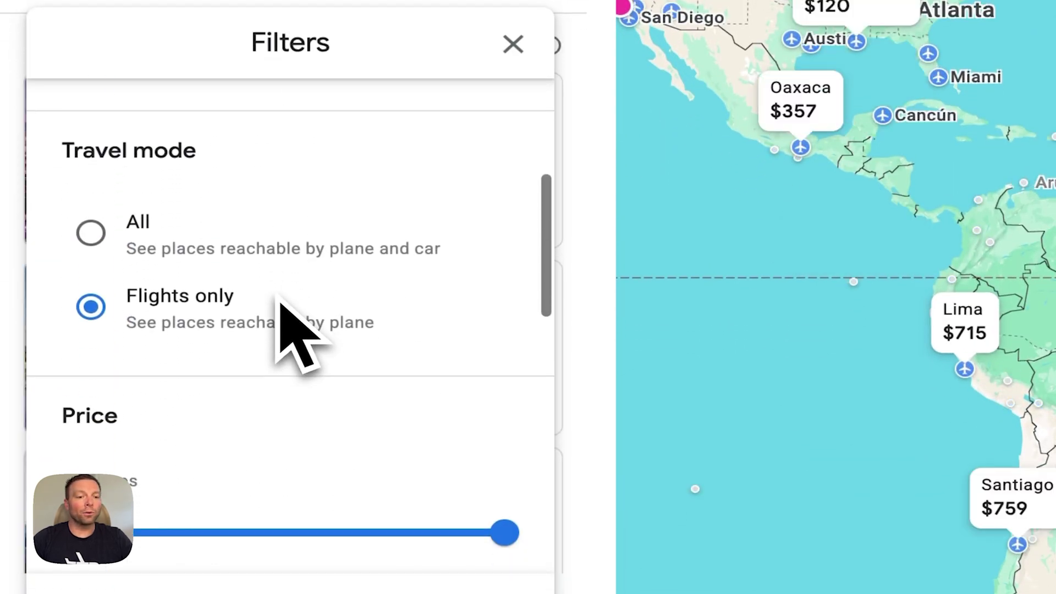
Lower the maximum price limit, look through the airline and duration filters, and close the filters.
scroll(279, 302, "down", 4)
scroll(279, 306, "up", 4)
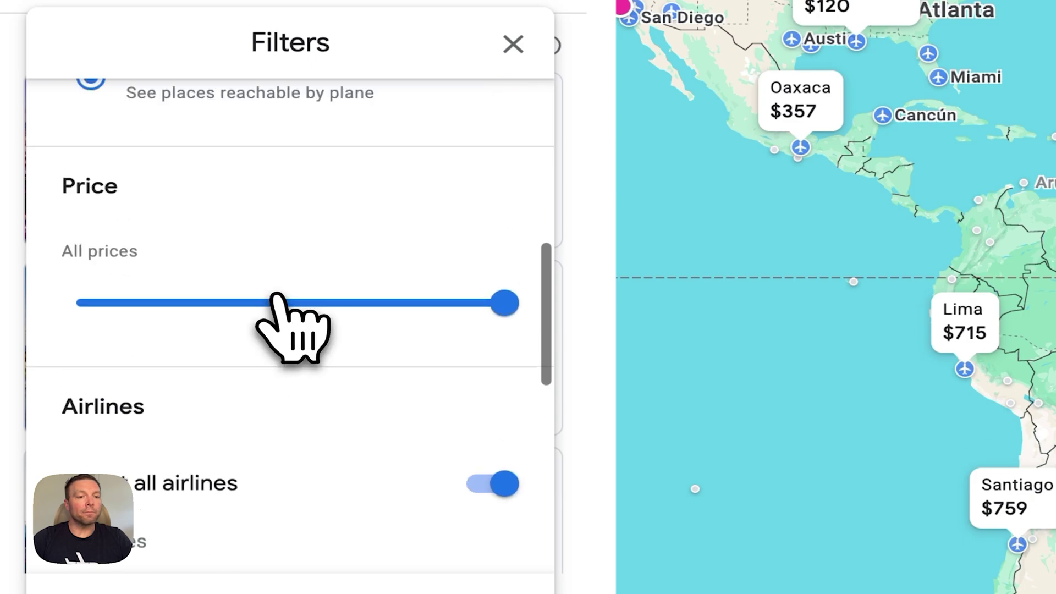
left_click_drag(461, 304, 322, 306)
scroll(325, 455, "down", 6)
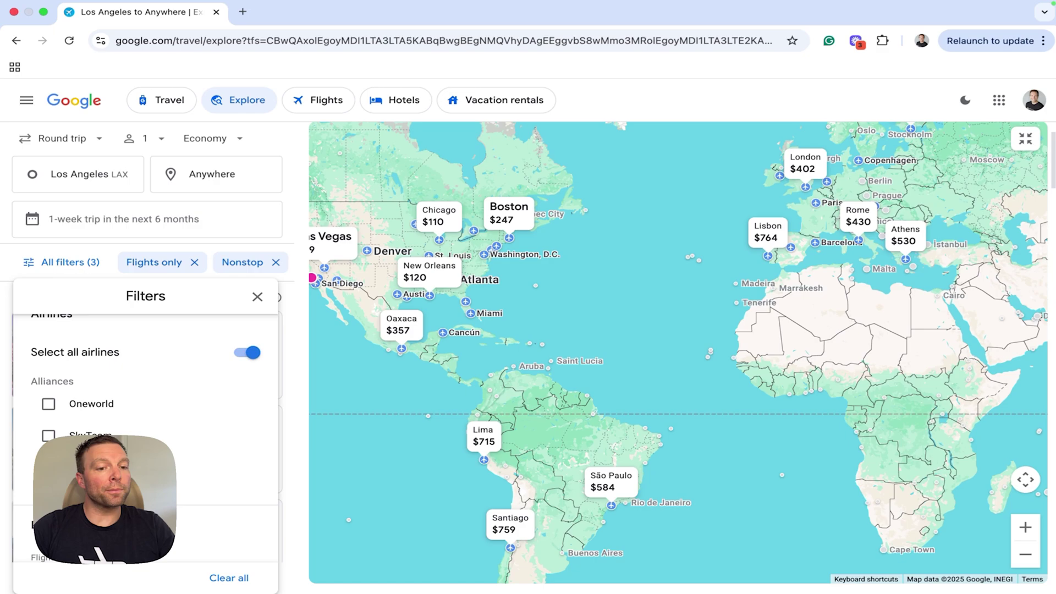
scroll(355, 398, "down", 4)
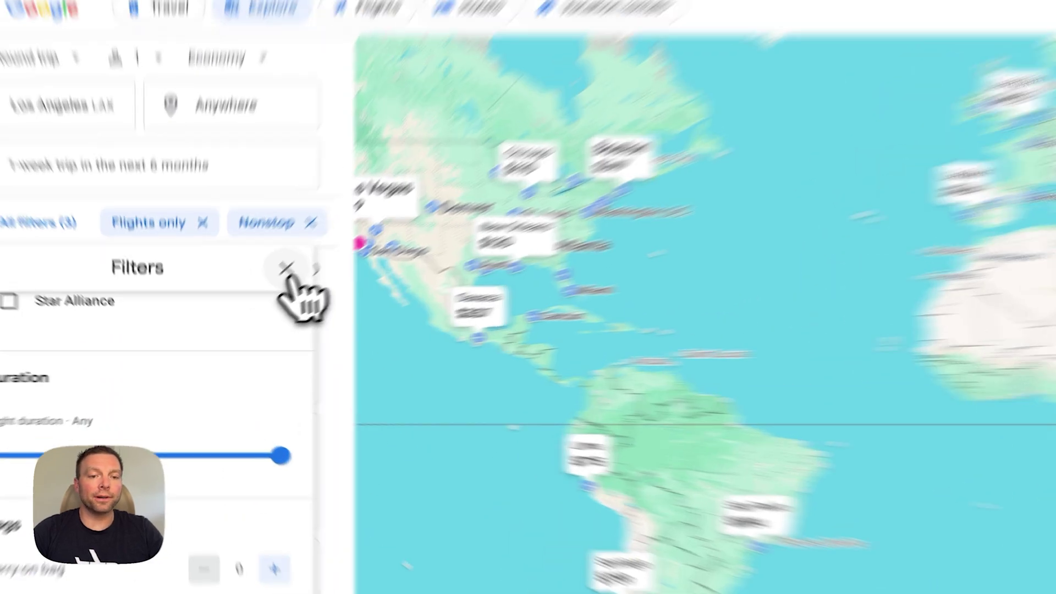
left_click(257, 297)
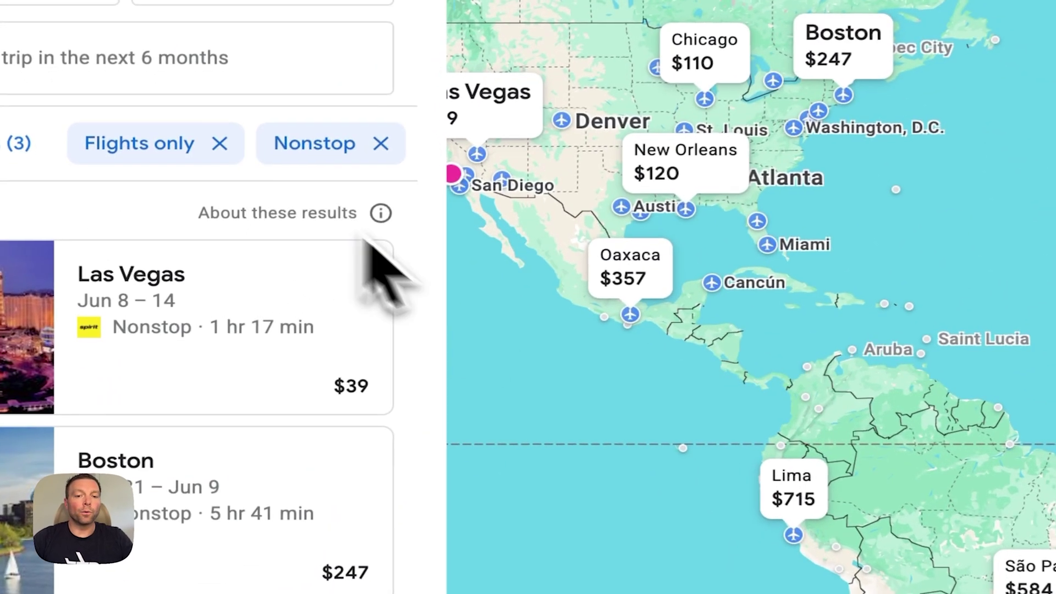
Replace the Los Angeles origin with five departure airports: SNA, ONT, LGB, SBA and LAX.
scroll(576, 379, "down", 3)
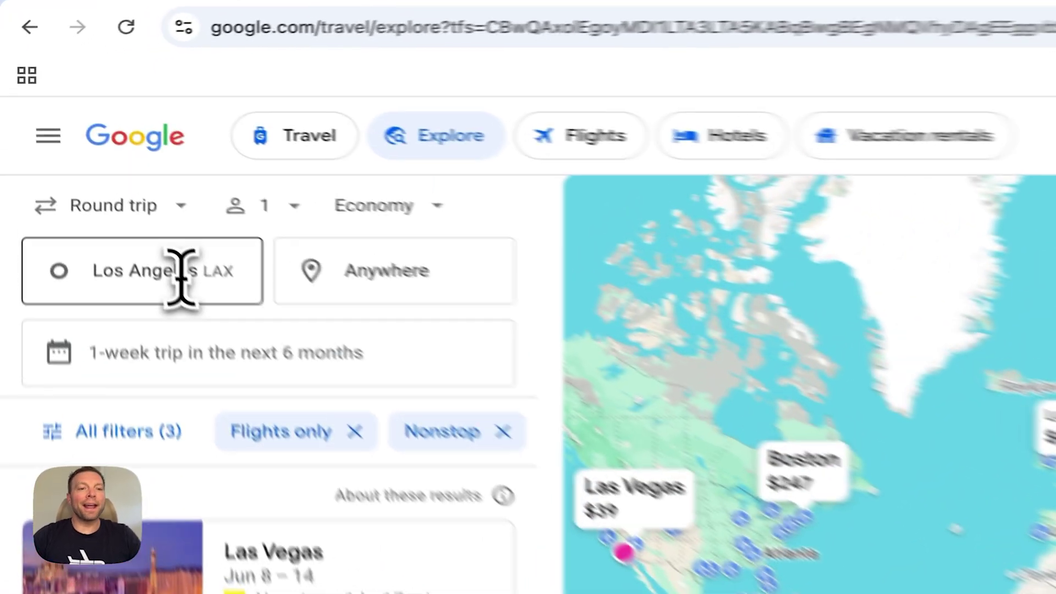
left_click(100, 178)
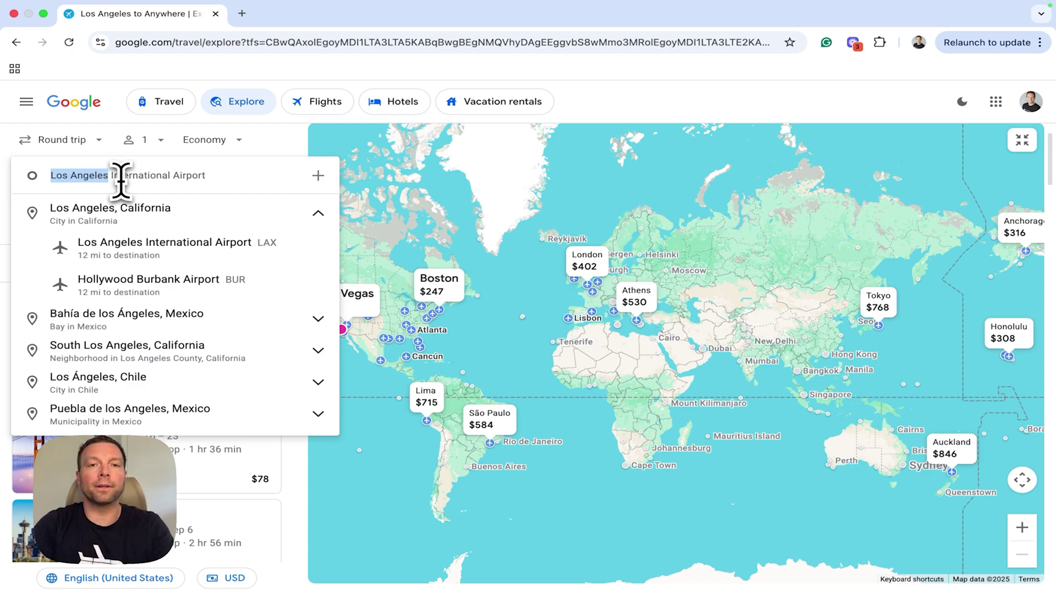
type("sna")
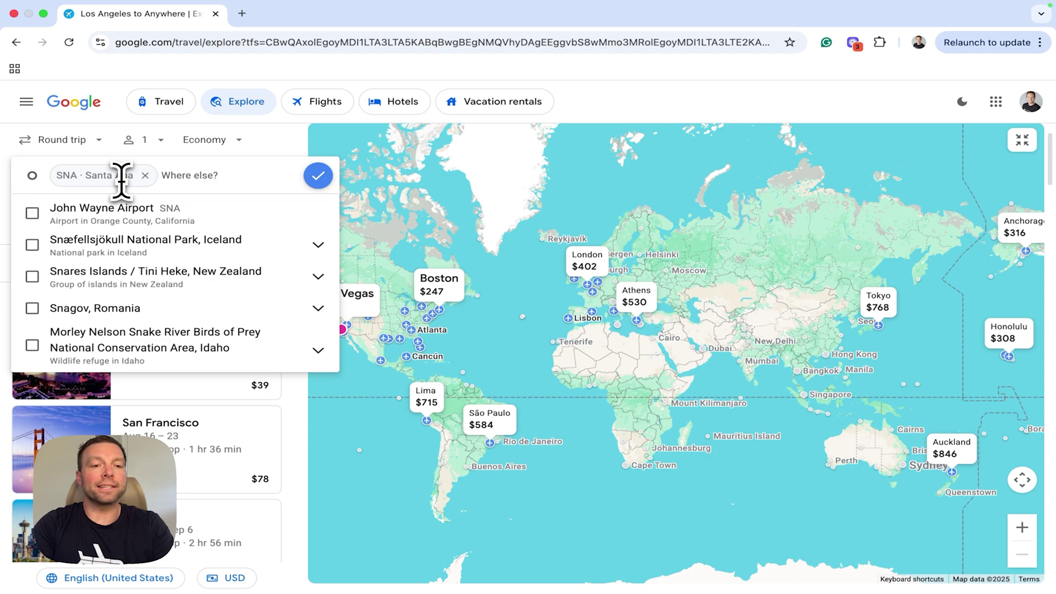
type("ont")
key("Return")
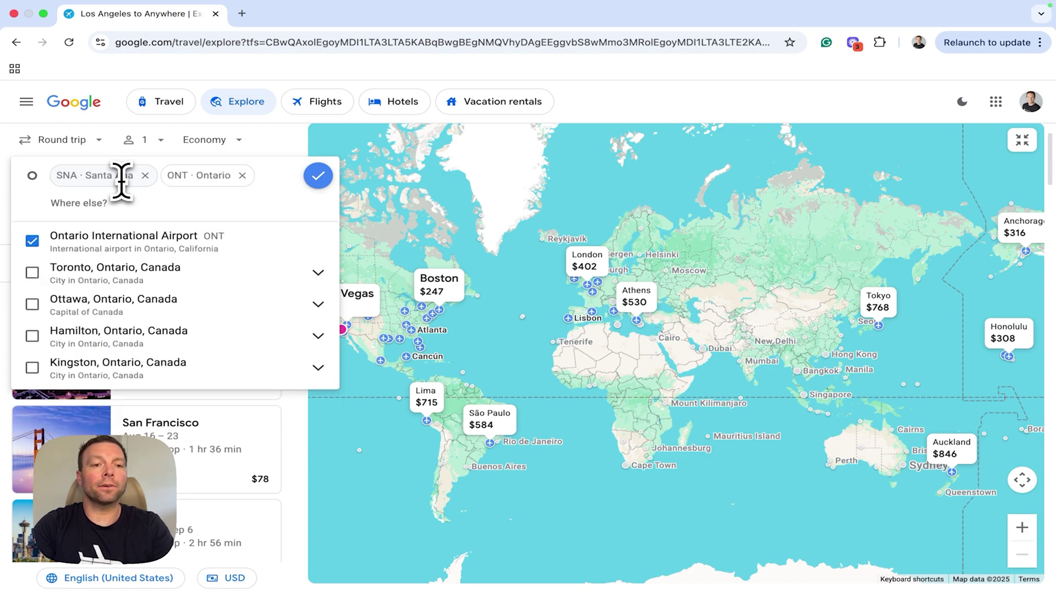
type("lgb")
key("Return")
type("sba")
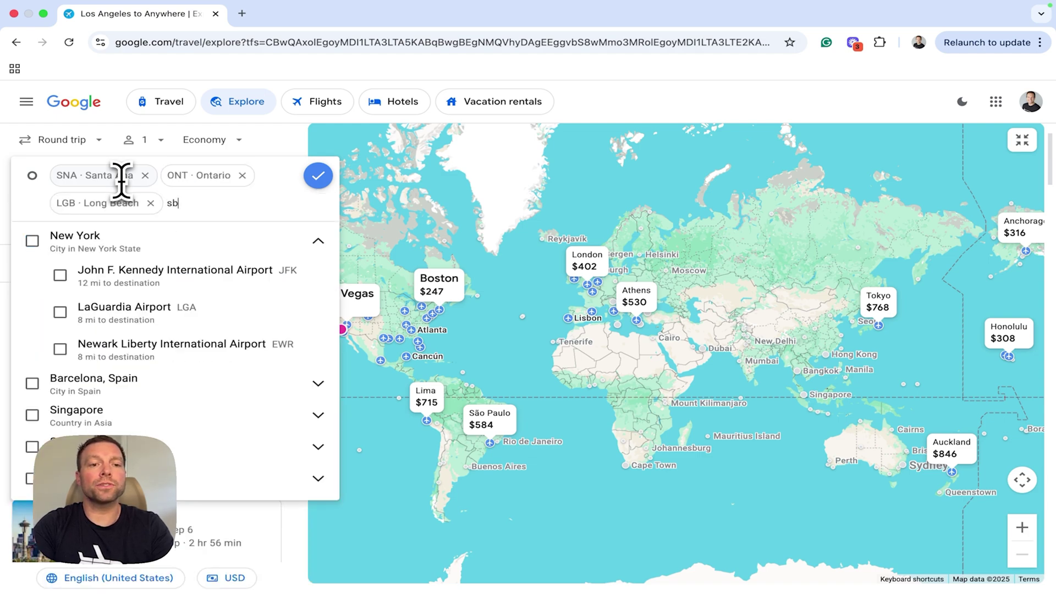
key("Return")
type("lax")
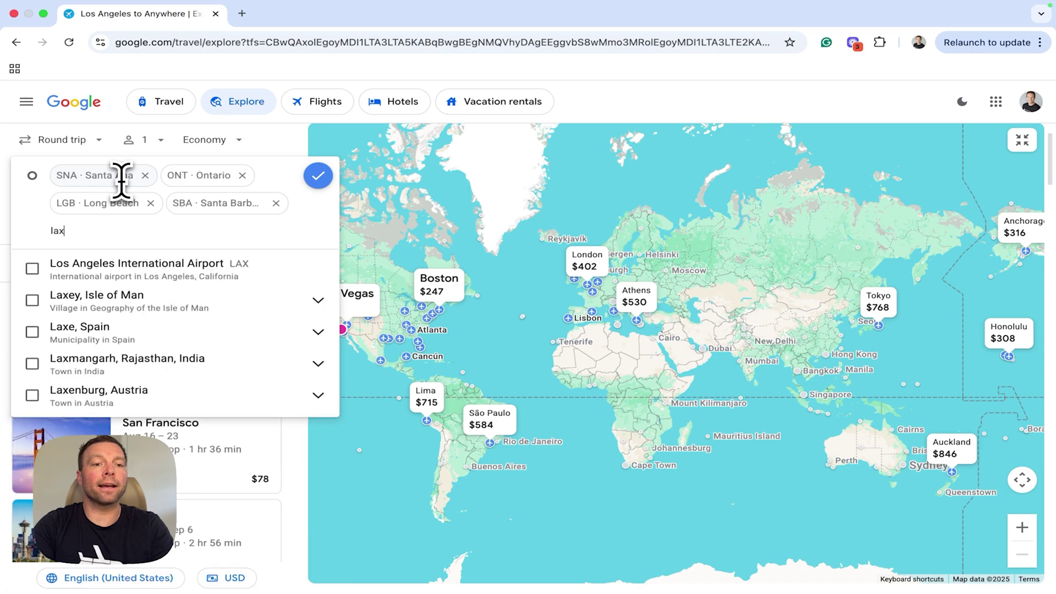
key("Return")
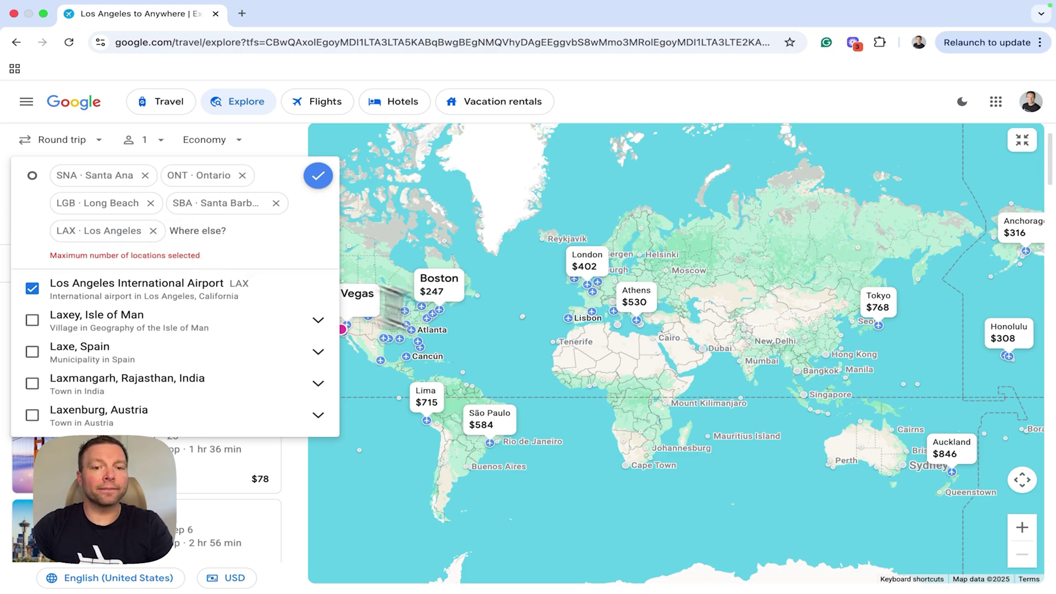
left_click(507, 339)
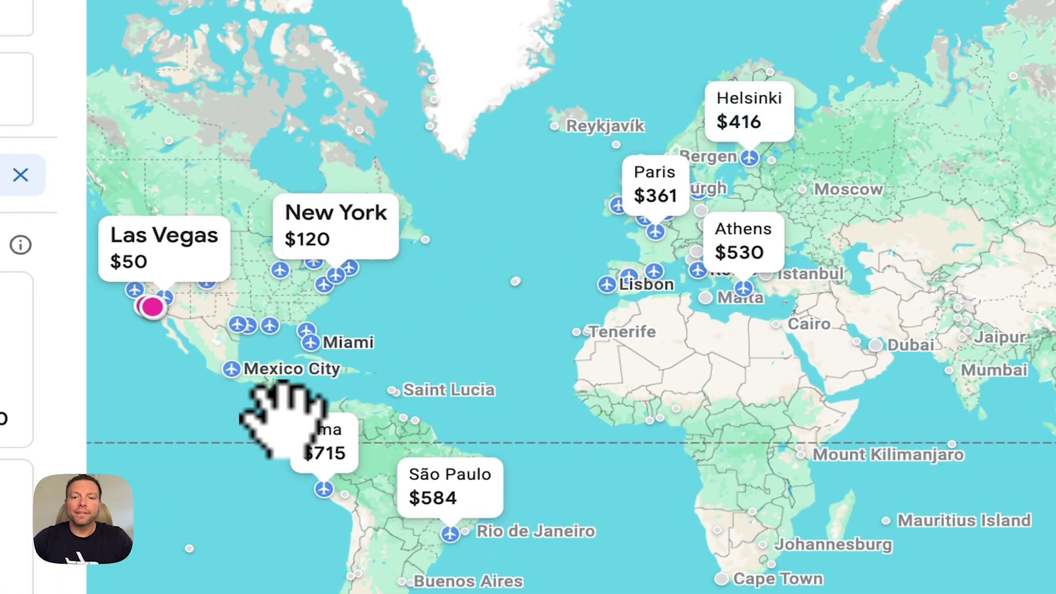
Examine the fares from the five departure airports across the Pacific, Asia, Africa and Europe on the map.
left_click_drag(269, 457, 719, 378)
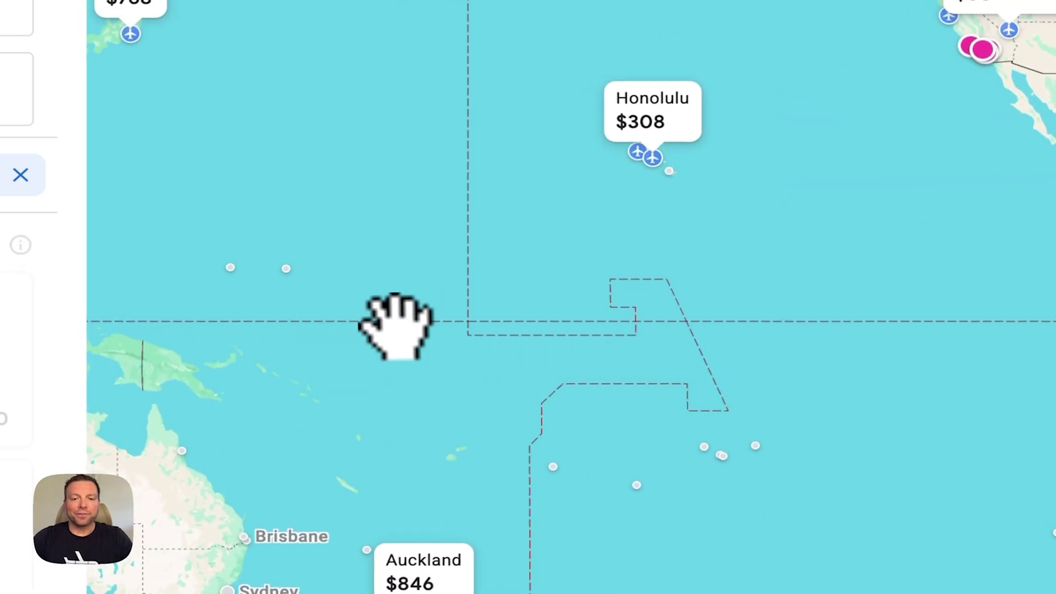
scroll(669, 342, "down", 3)
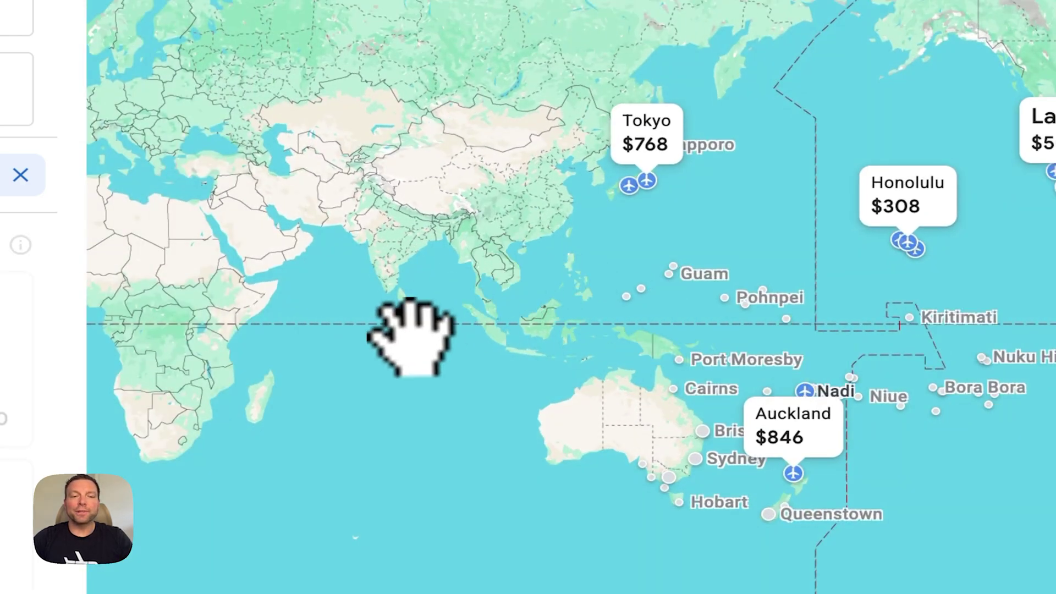
left_click_drag(405, 337, 578, 355)
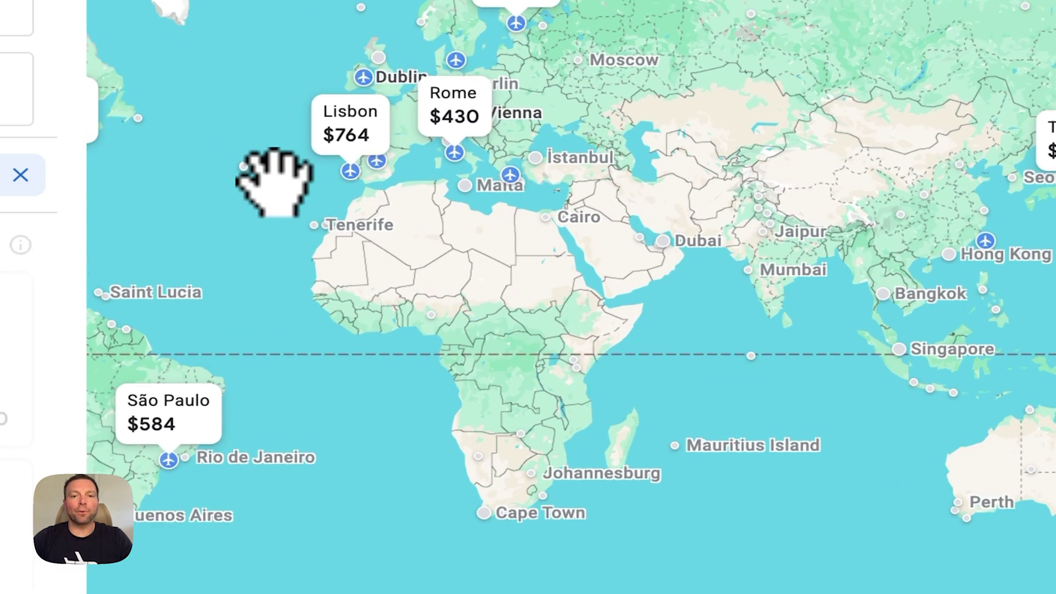
left_click_drag(271, 176, 702, 236)
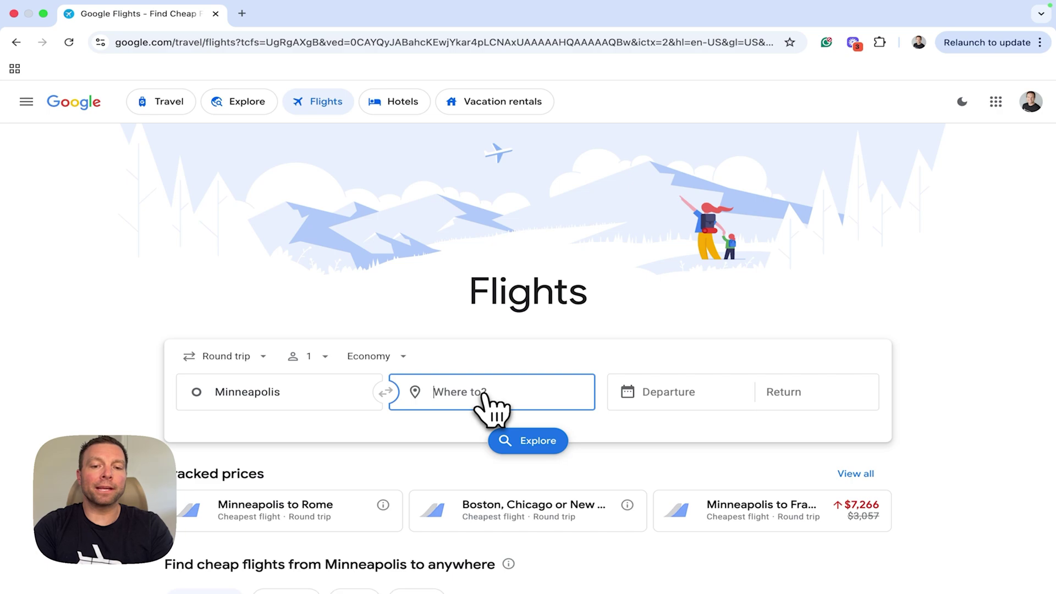
Set the destination to Phoenix (PHX) and choose round-trip dates from July 16 to July 23.
type("phx")
left_click(450, 434)
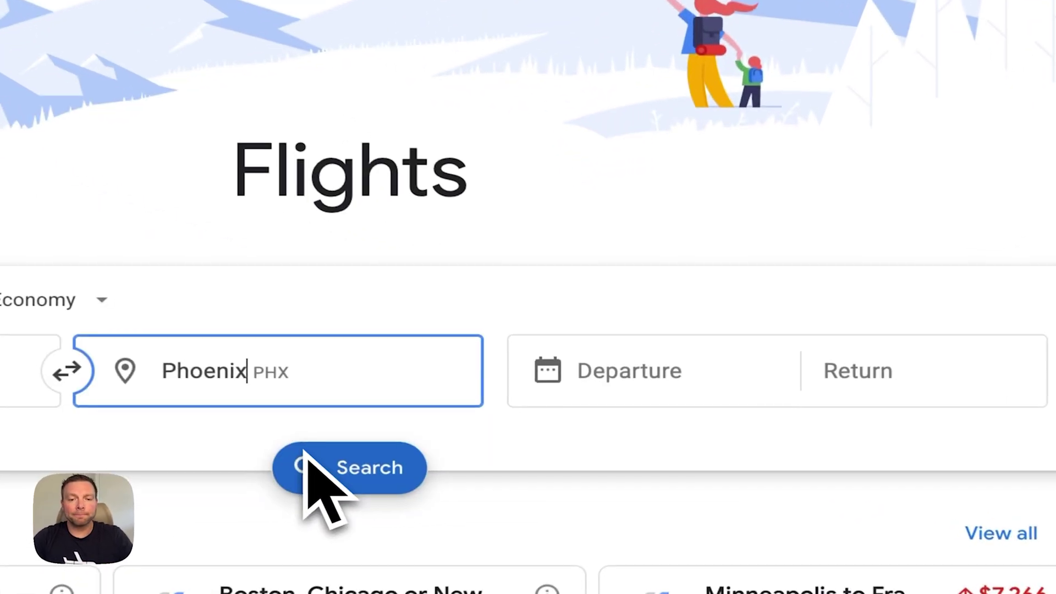
left_click(485, 462)
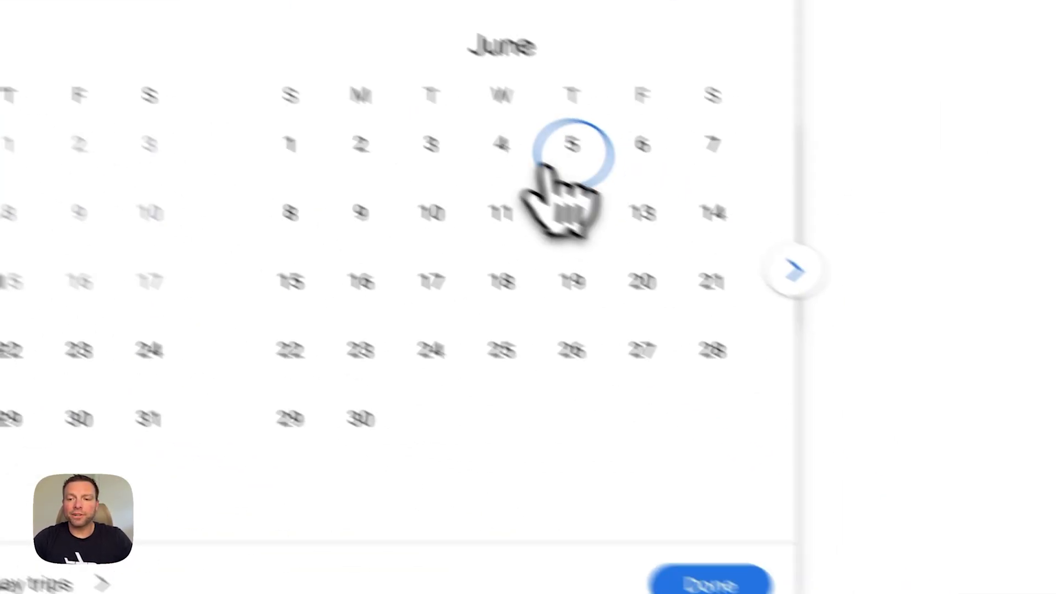
left_click(1050, 416)
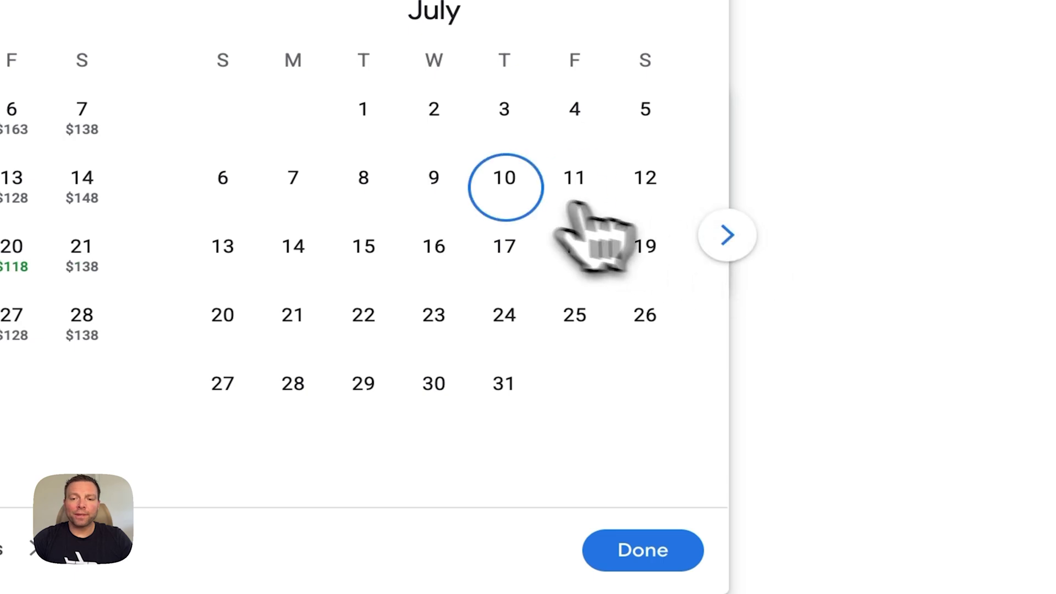
left_click(435, 269)
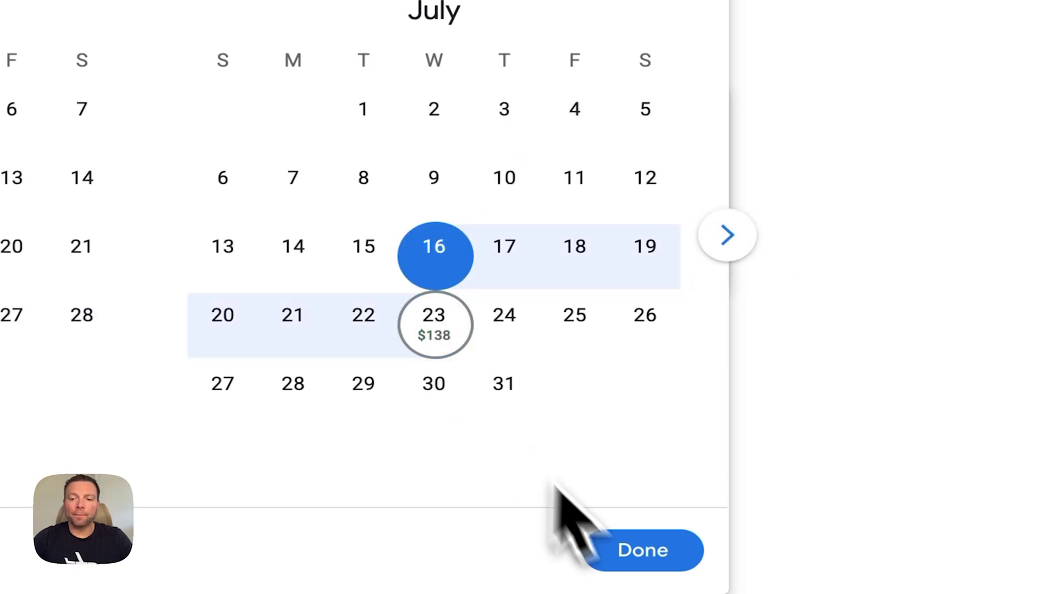
left_click(642, 550)
Change the travel dates to depart Wed, Nov 26 and return Wed, Dec 3.
left_click(250, 289)
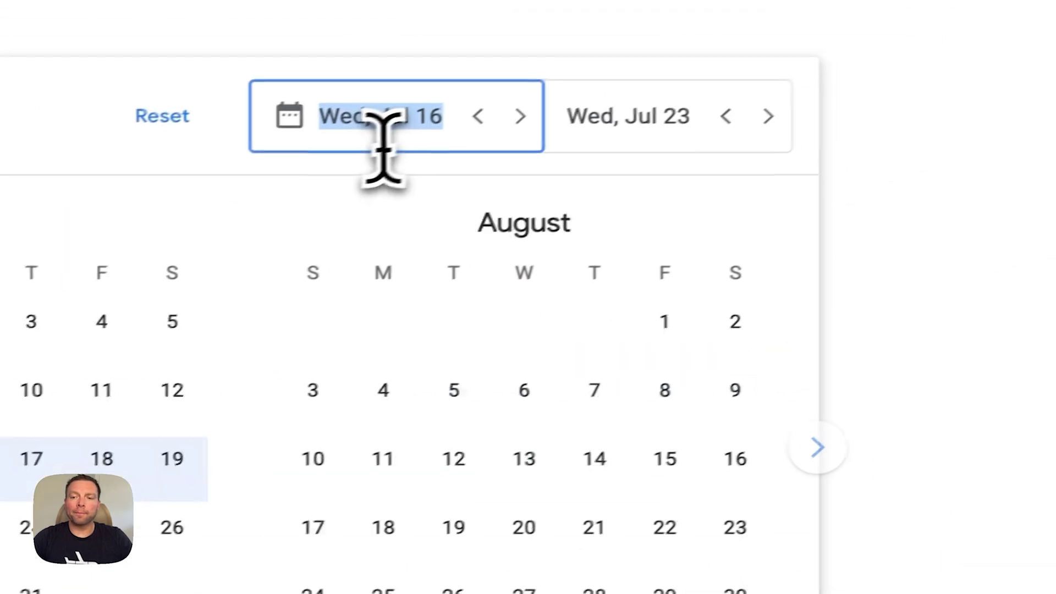
left_click(811, 448)
left_click(794, 321)
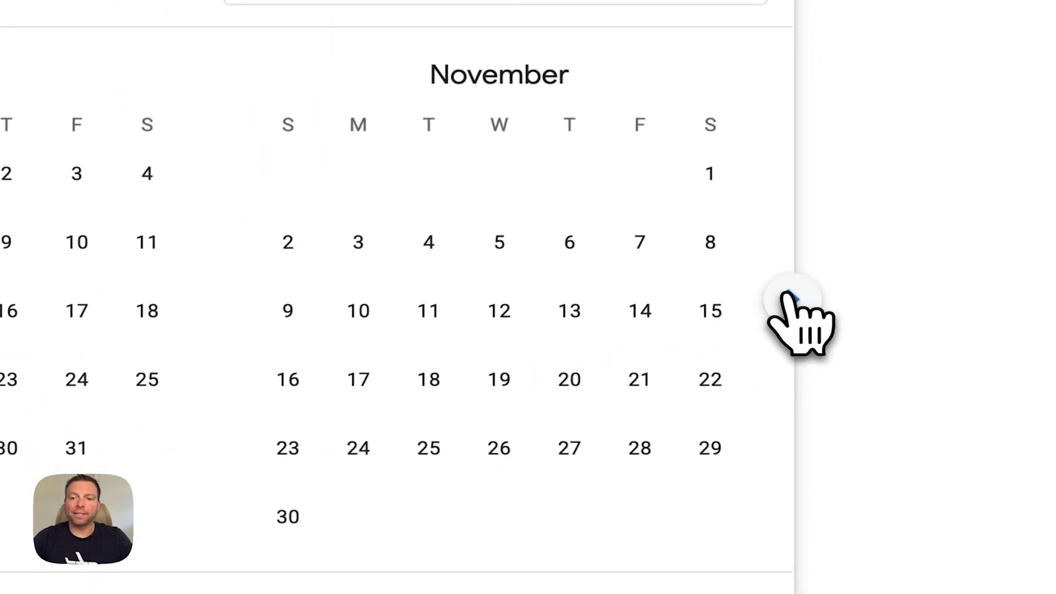
left_click(790, 300)
left_click(265, 429)
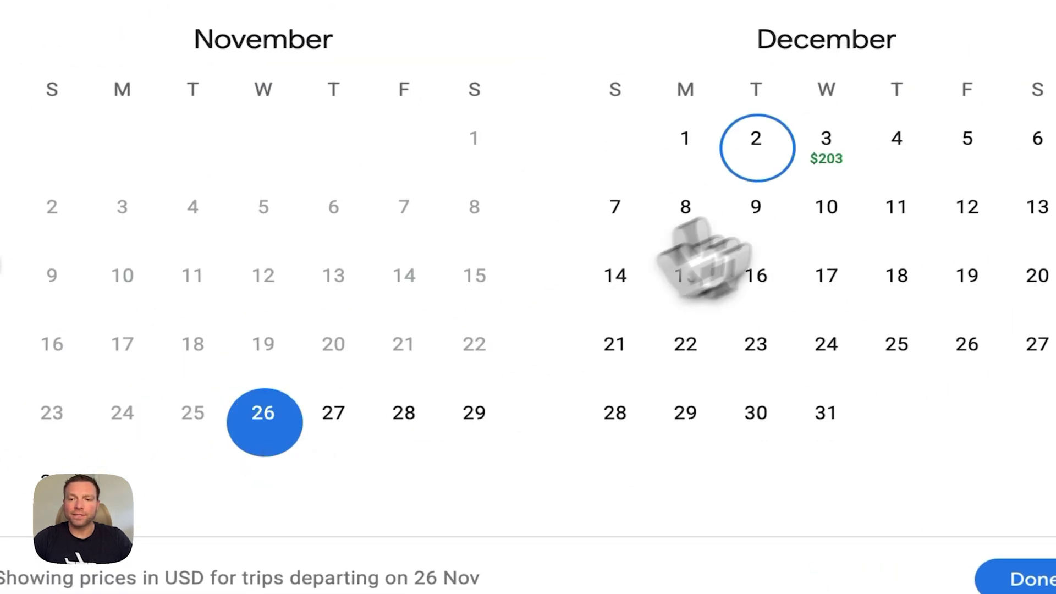
left_click(1024, 578)
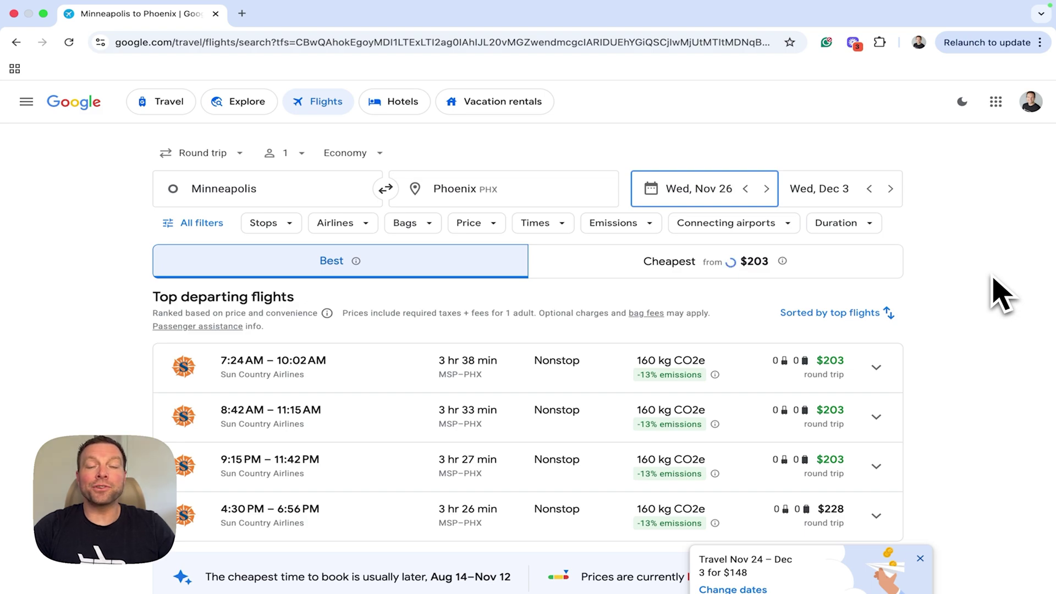
Look over the Minneapolis to Phoenix results and dismiss the suggestion for cheaper travel dates.
scroll(1001, 295, "down", 3)
scroll(1001, 295, "up", 3)
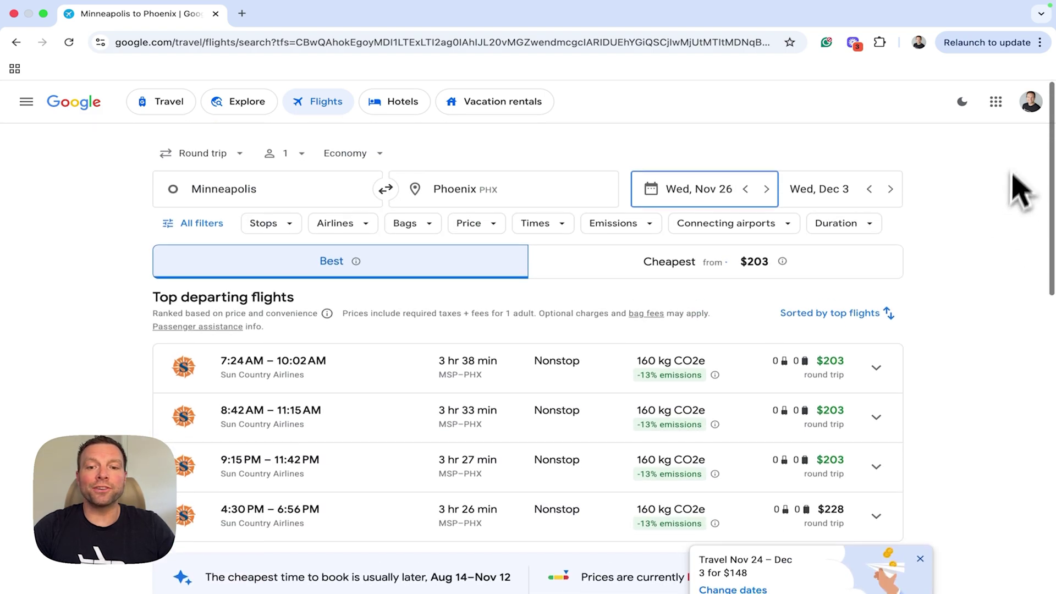
scroll(966, 283, "down", 4)
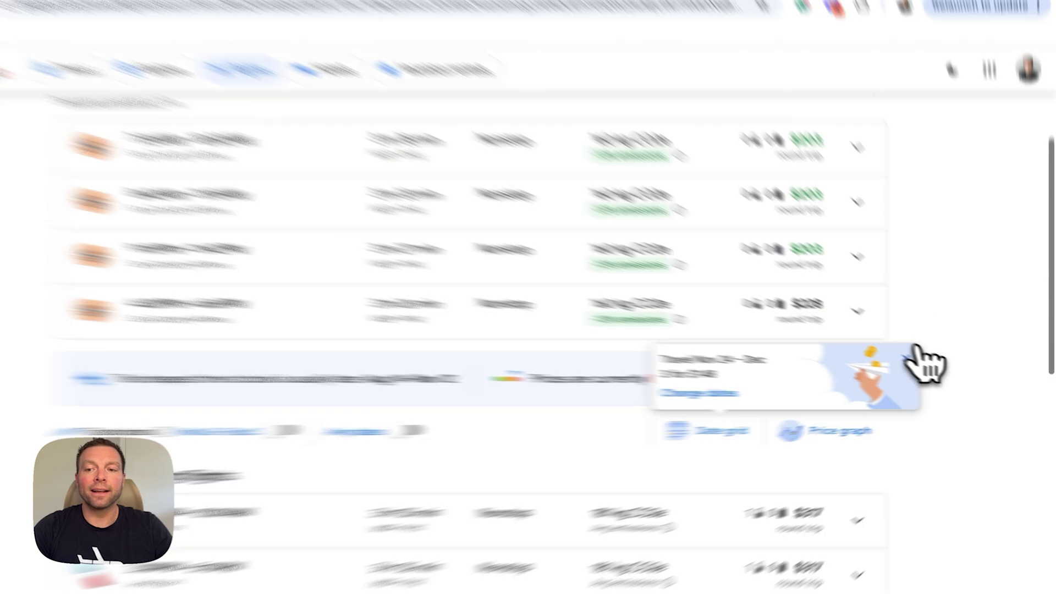
left_click(920, 366)
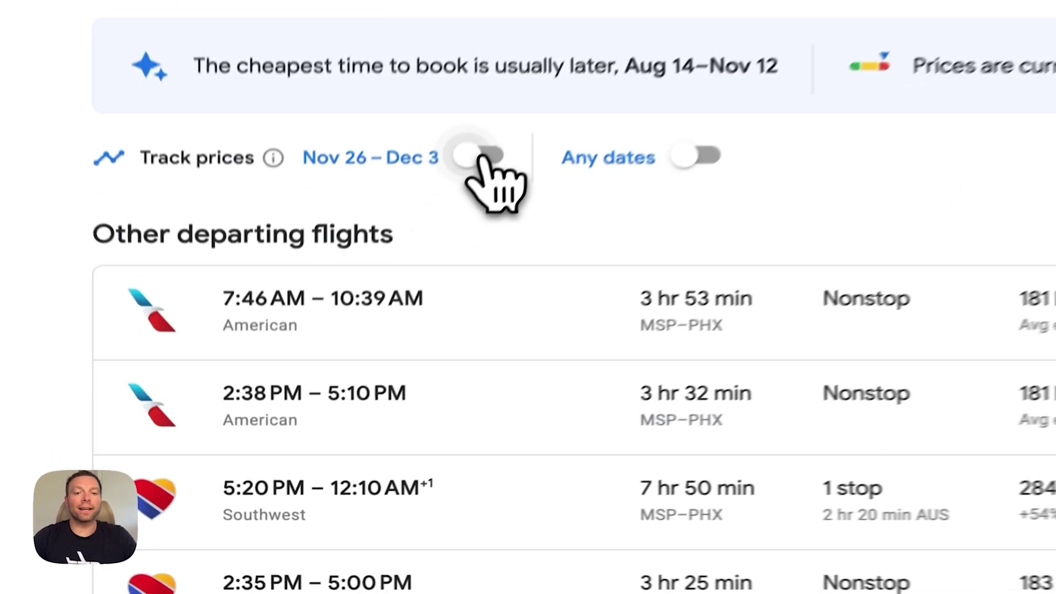
Switch on price tracking for the Nov 26 – Dec 3 trip, and switch it off again.
left_click(478, 157)
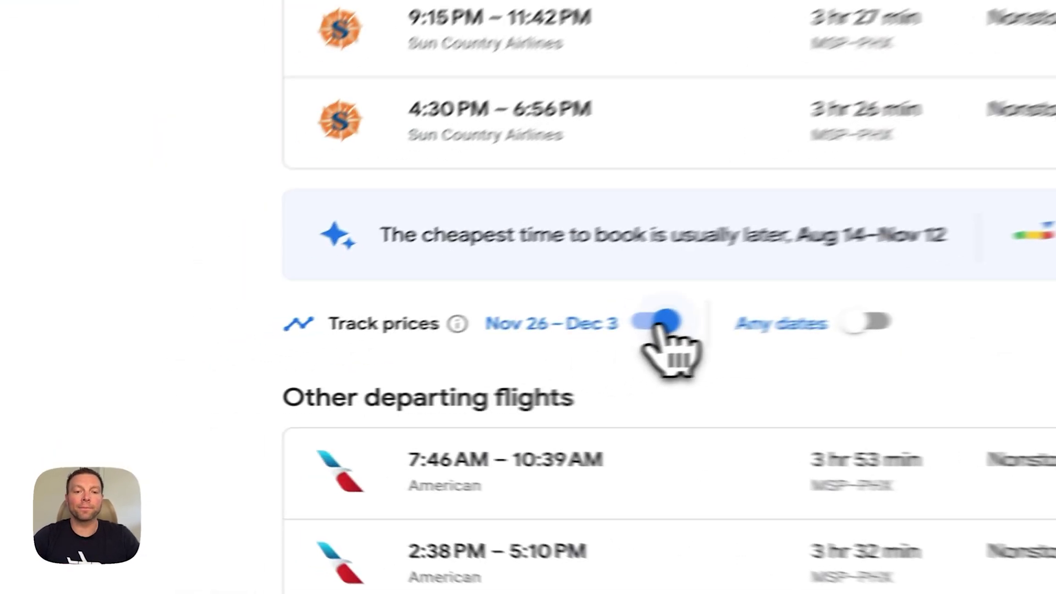
left_click(356, 365)
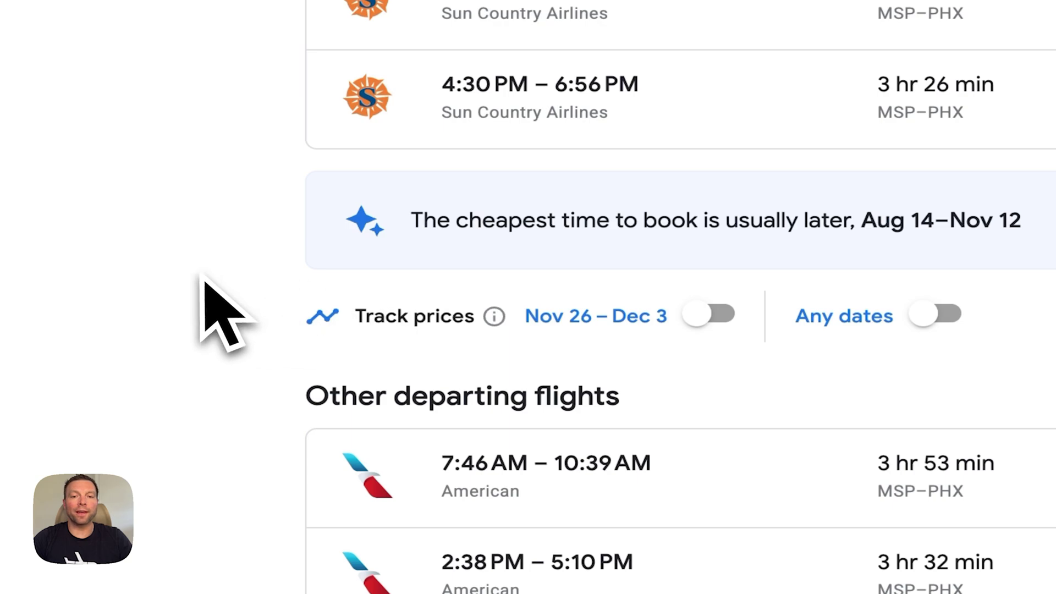
Filter the Minneapolis to Phoenix flights to the SkyTeam alliance and close the airline filter.
scroll(204, 282, "up", 5)
scroll(786, 292, "up", 3)
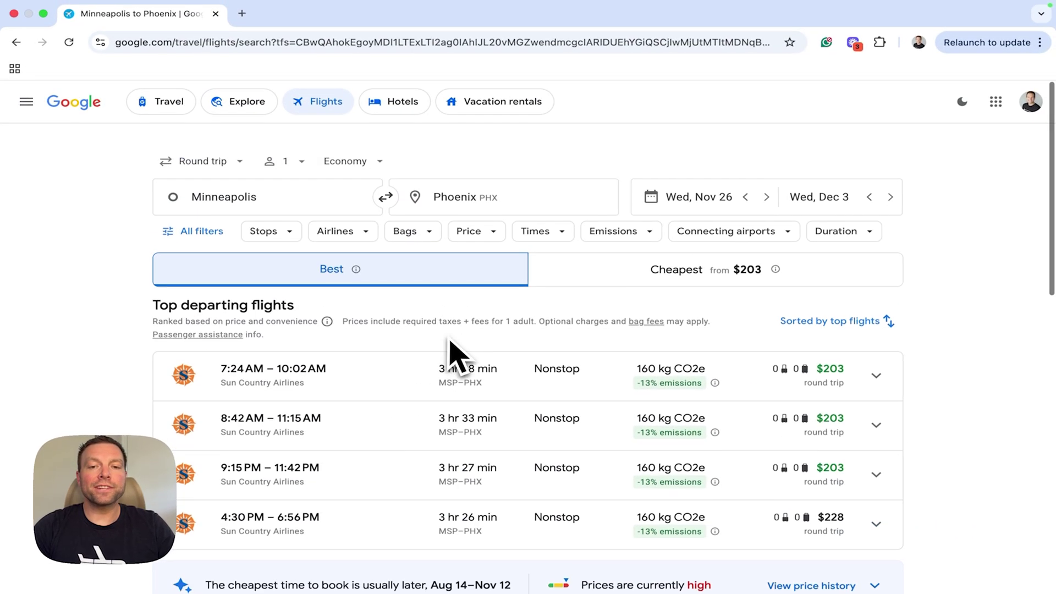
scroll(544, 418, "down", 1)
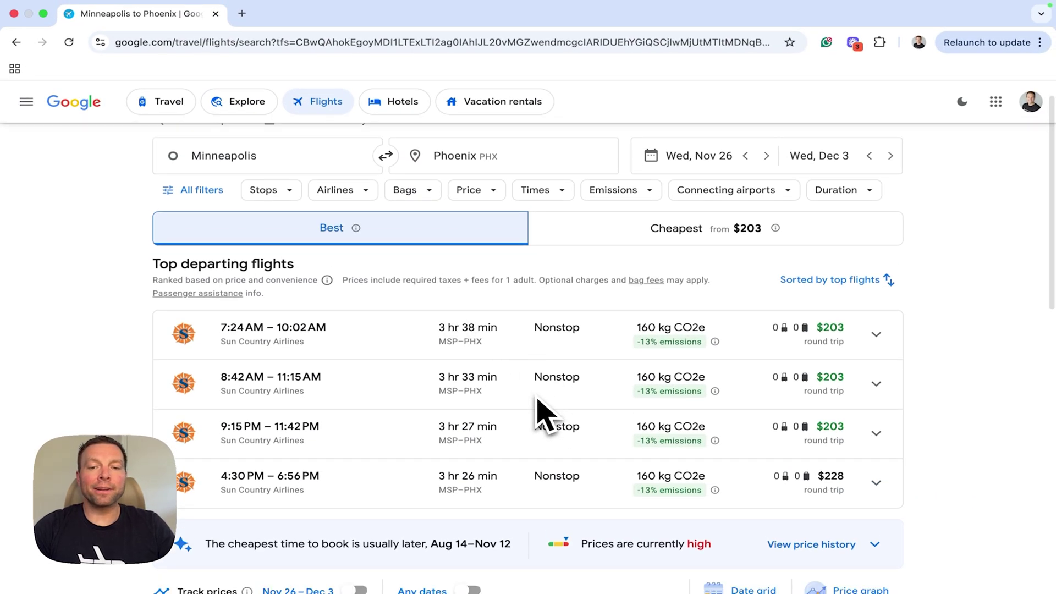
scroll(553, 412, "down", 1)
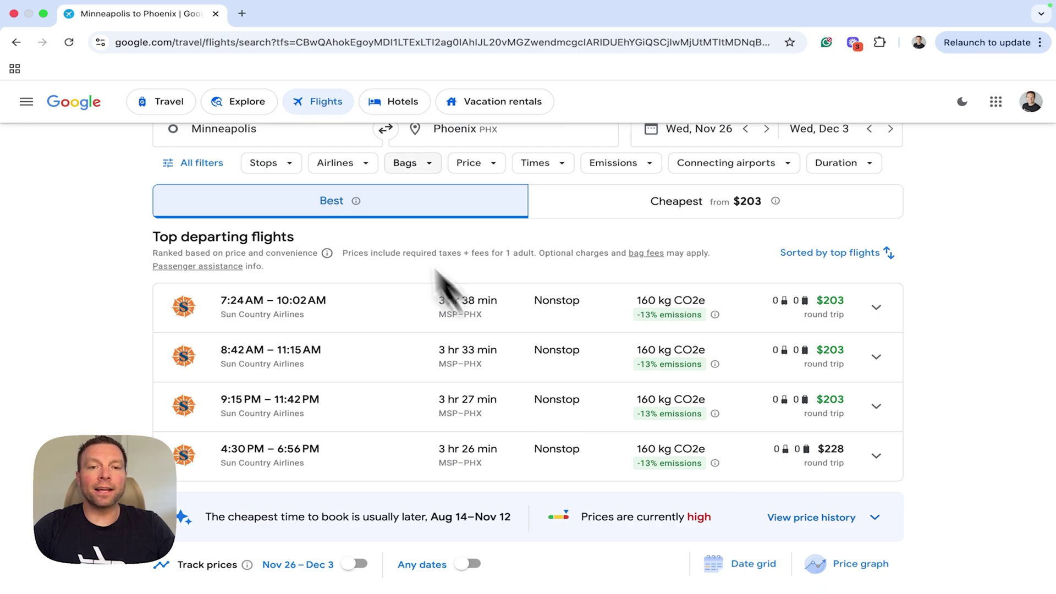
left_click(342, 163)
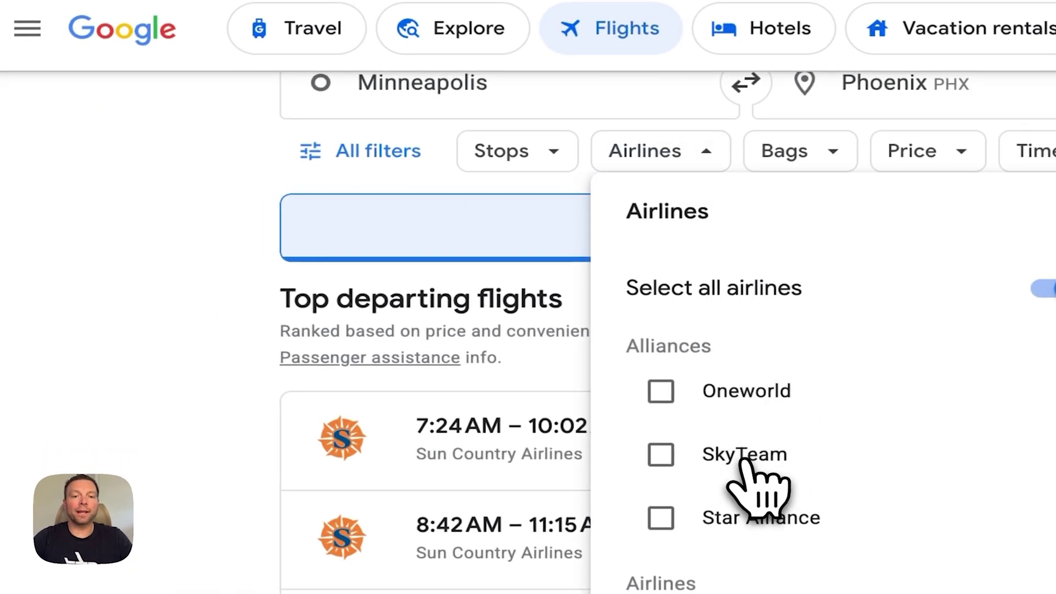
left_click(742, 456)
left_click(75, 402)
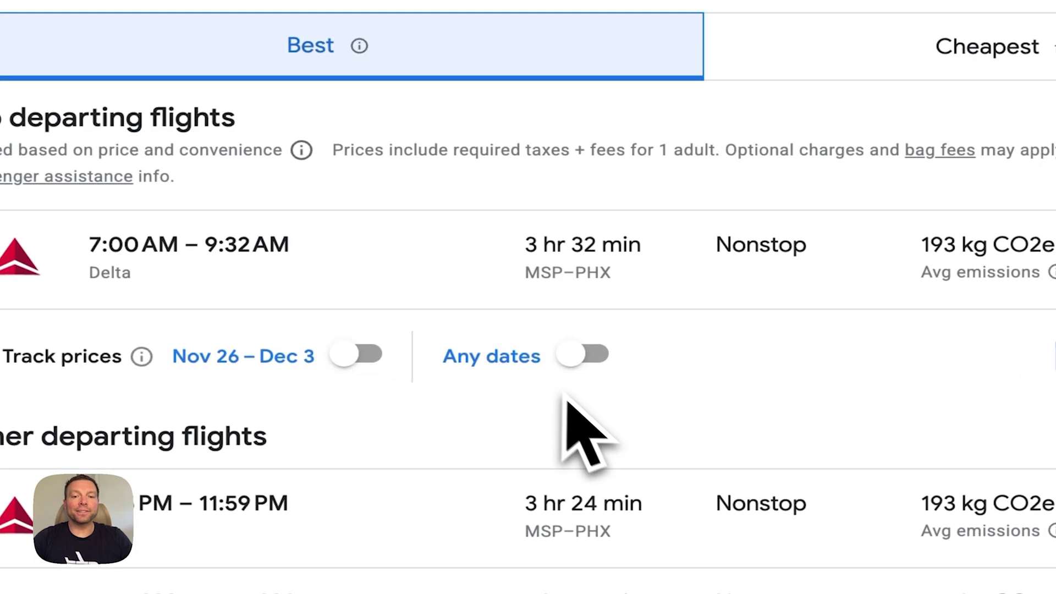
Select Delta's 7:00 AM departure and 3:05 PM return, review the booking options, and go back to the departing flights.
left_click(761, 243)
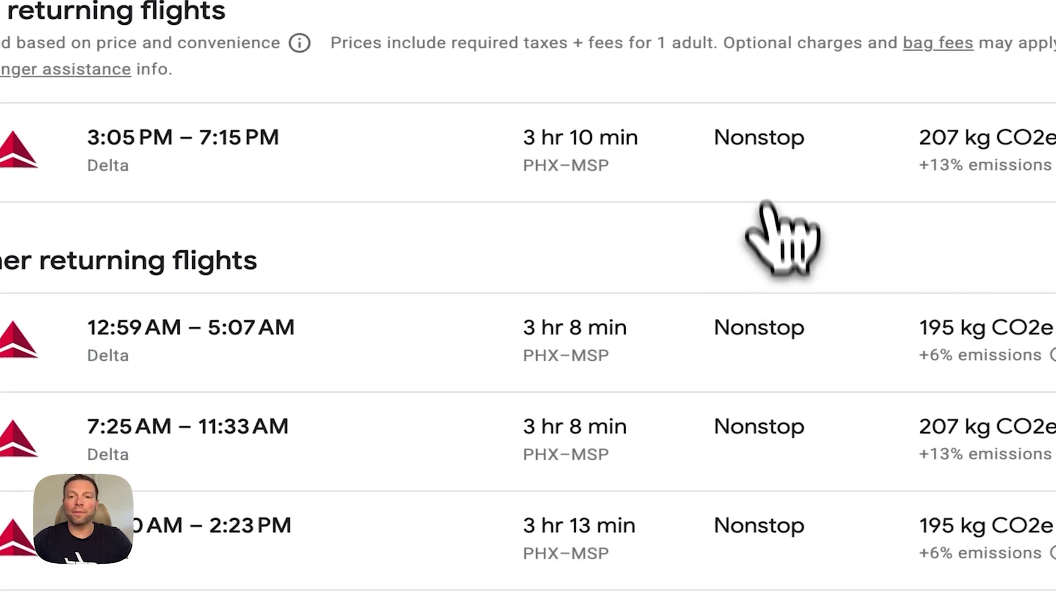
left_click(751, 152)
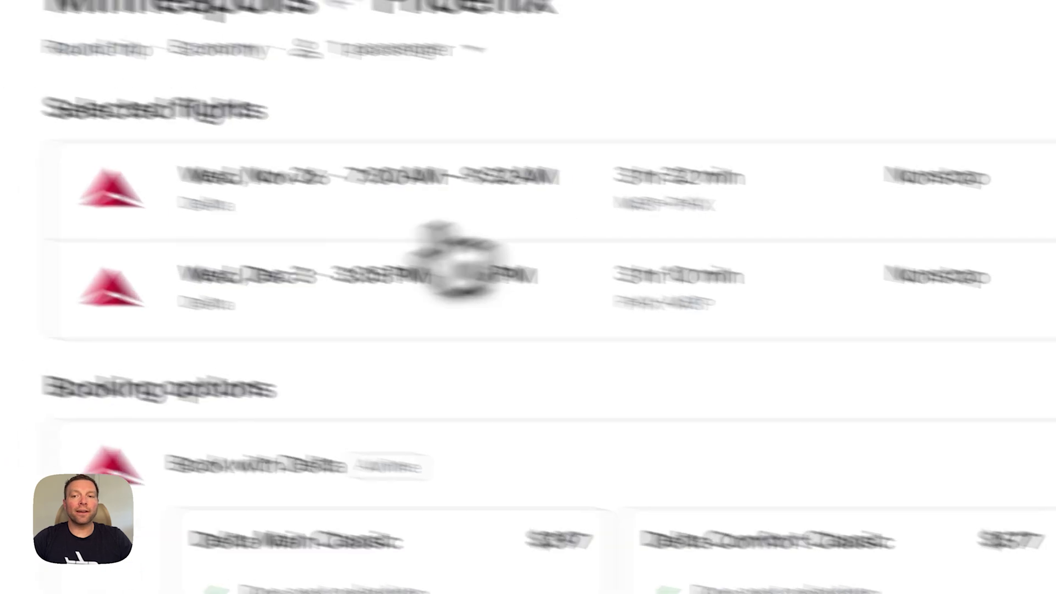
scroll(247, 358, "down", 5)
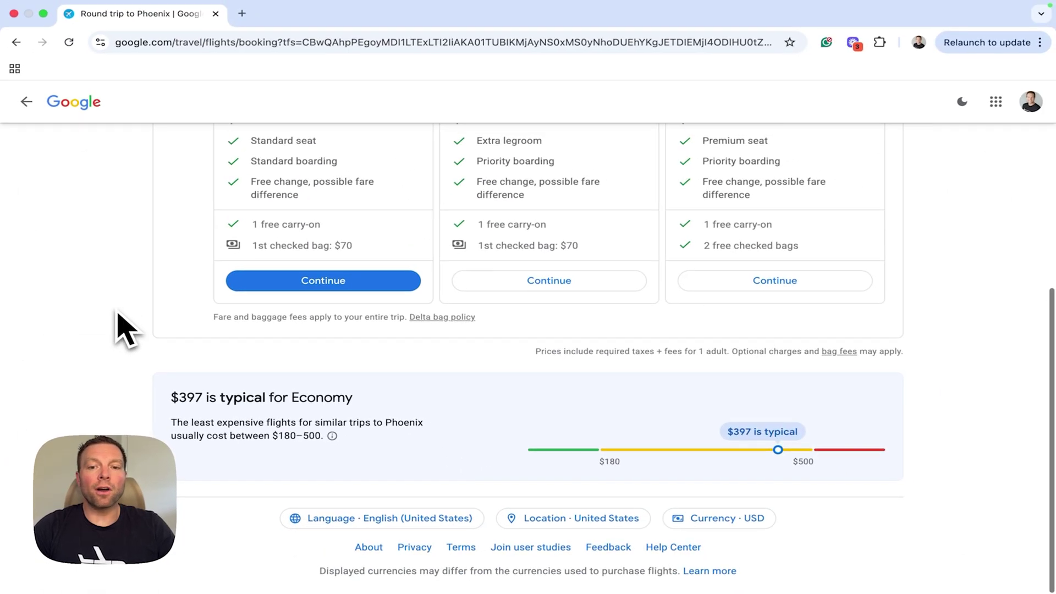
scroll(118, 325, "up", 10)
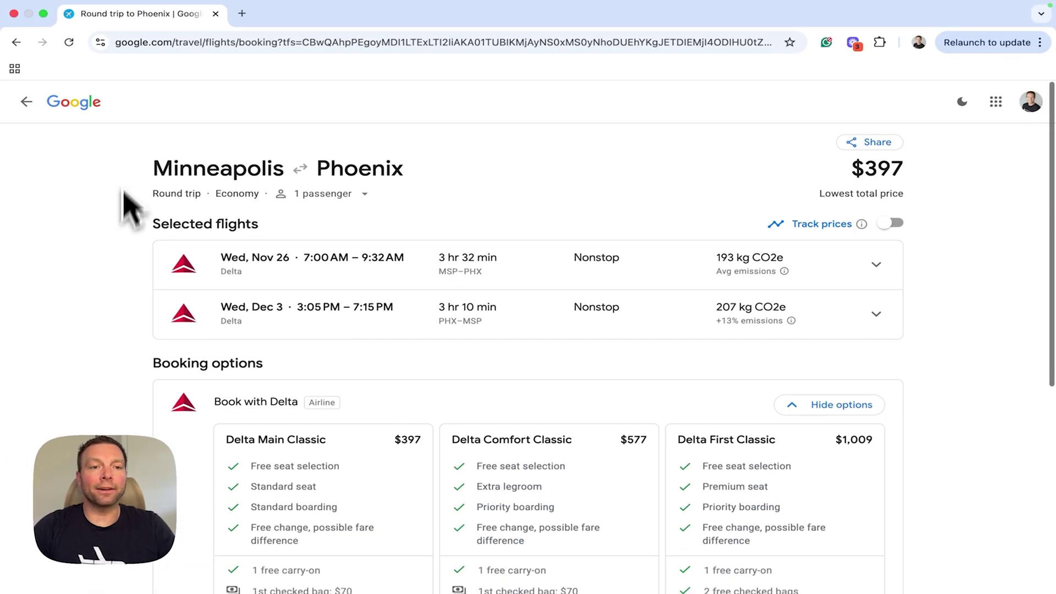
left_click(20, 45)
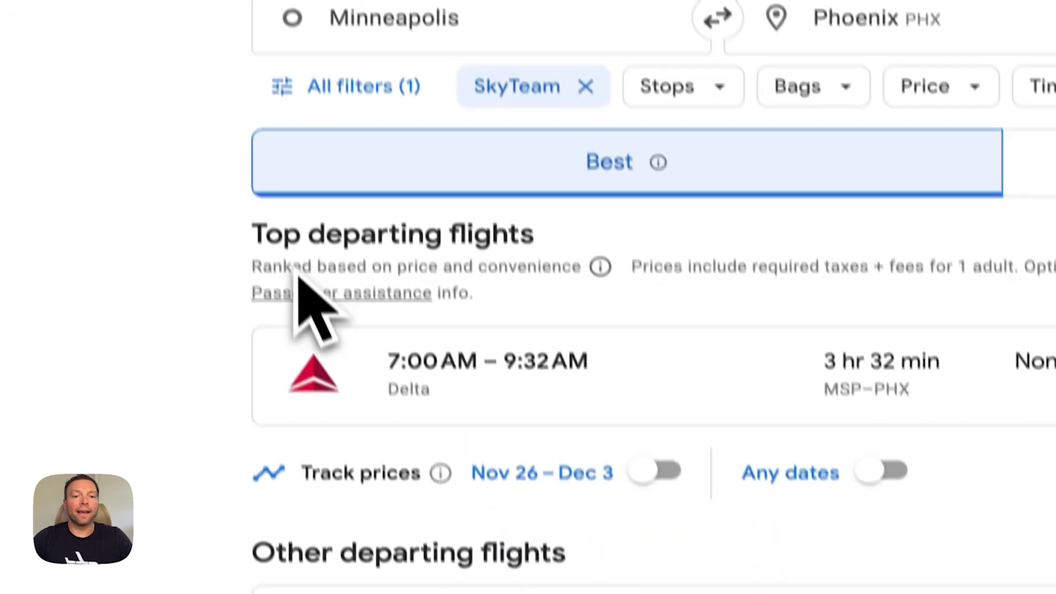
Turn on price tracking for the SkyTeam-filtered flights on Nov 26 – Dec 3.
scroll(306, 286, "down", 2)
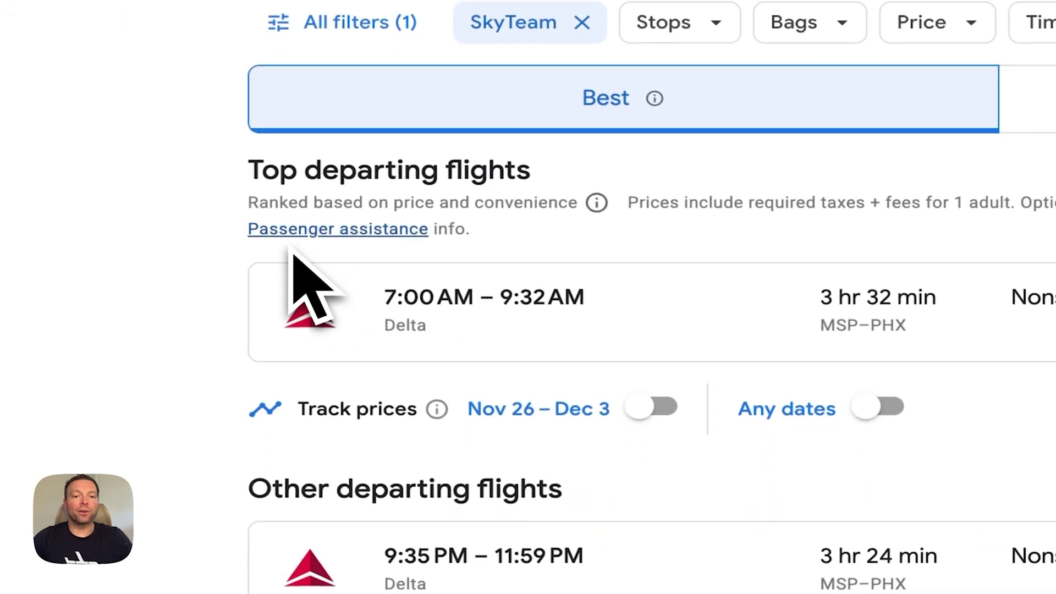
left_click(667, 409)
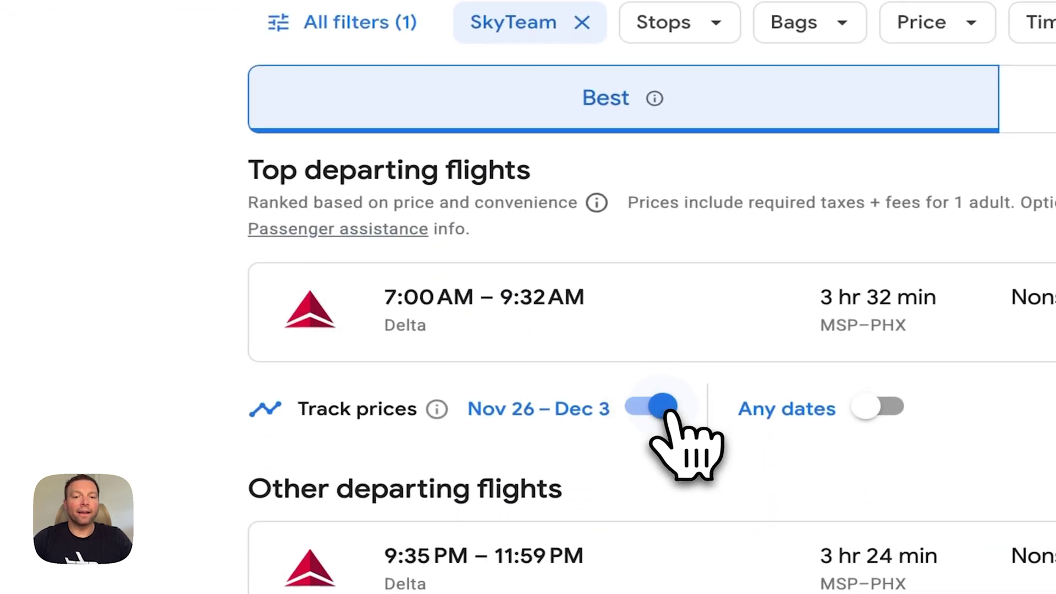